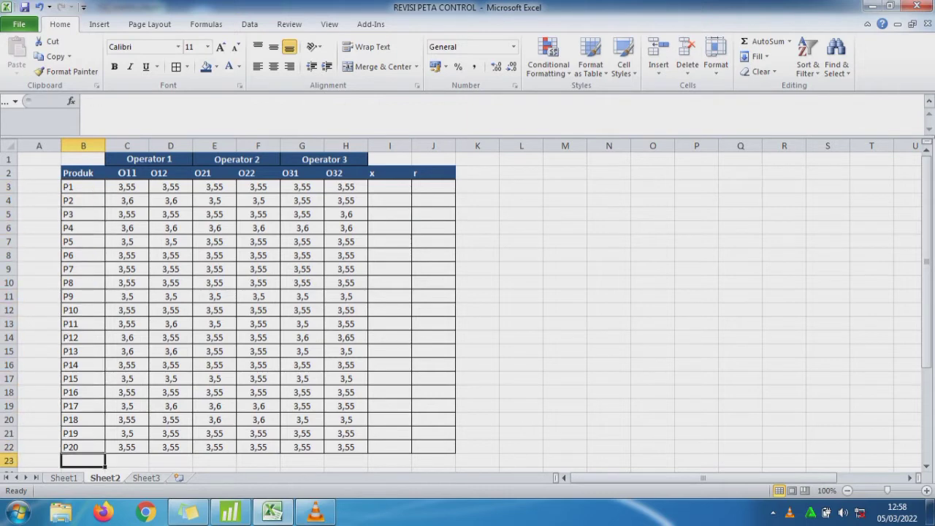
# Review the Operator 1, Operator 2 and Operator 3 headers with their observation columns O11 to O32.
pyautogui.click(149, 159)
pyautogui.click(127, 173)
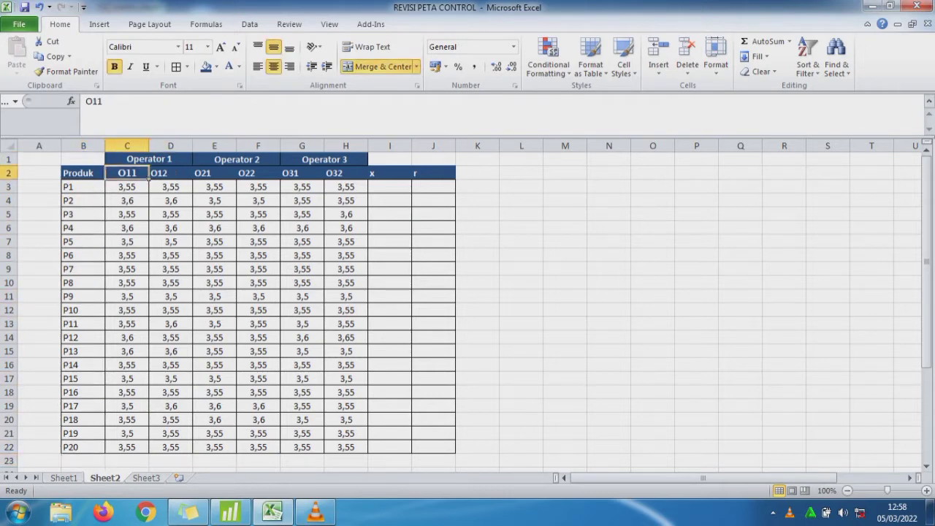
pyautogui.click(170, 173)
pyautogui.click(236, 159)
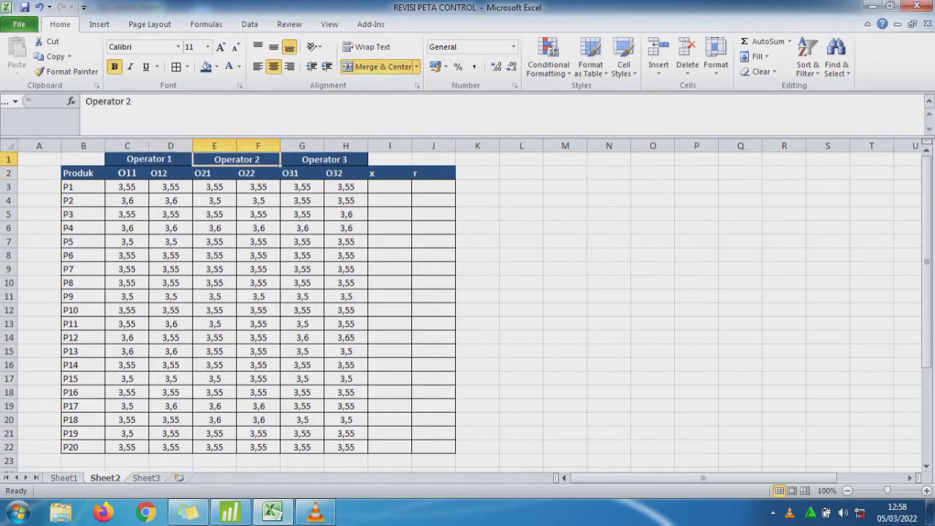
pyautogui.click(214, 173)
pyautogui.click(258, 173)
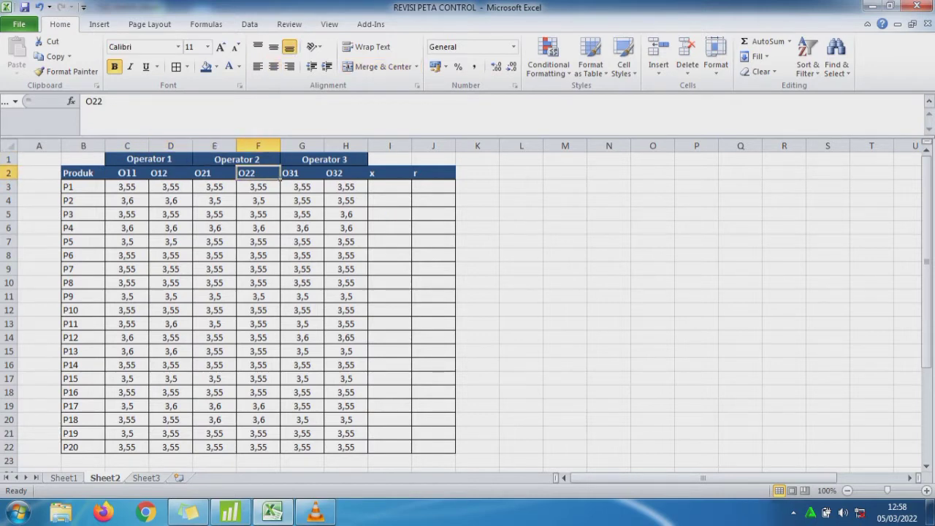
pyautogui.click(325, 159)
pyautogui.click(302, 173)
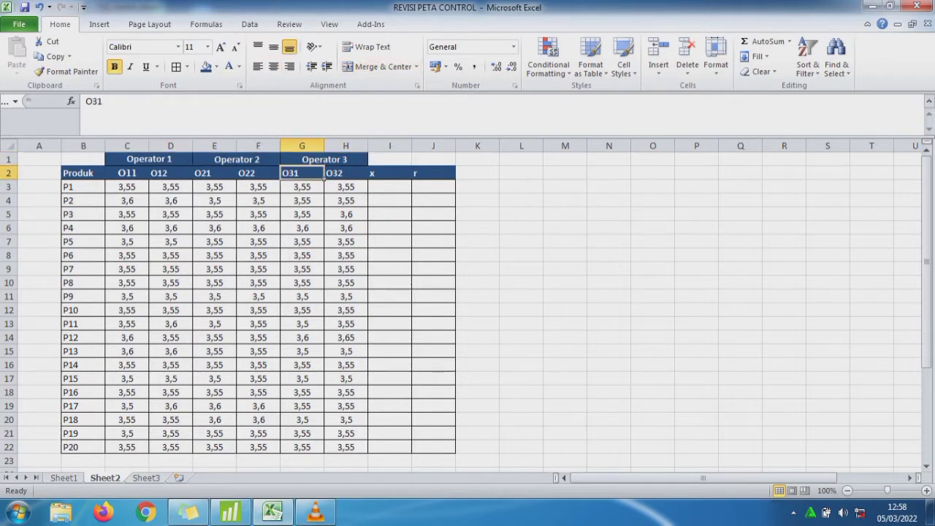
pyautogui.click(345, 173)
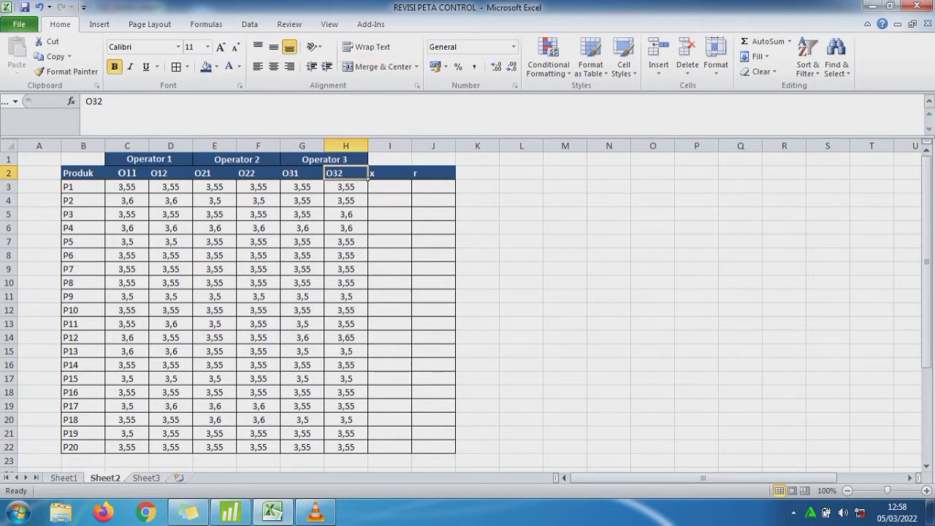
# Copy the measurement values in C3:H22 from Excel and paste them into Minitab's Worksheet 1, starting at row 1 of C1.
pyautogui.moveTo(126, 187); pyautogui.dragTo(368, 448)
pyautogui.hotkey('ctrl', 'c')
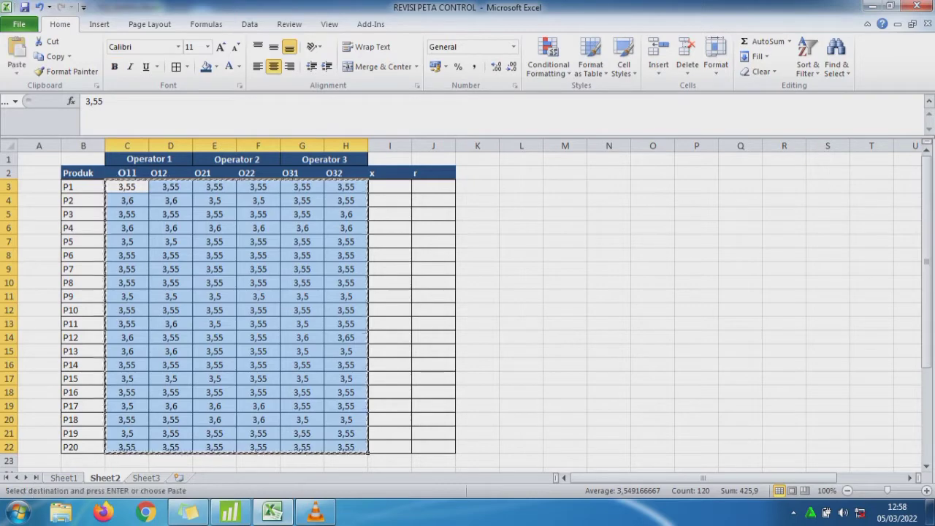
pyautogui.click(273, 511)
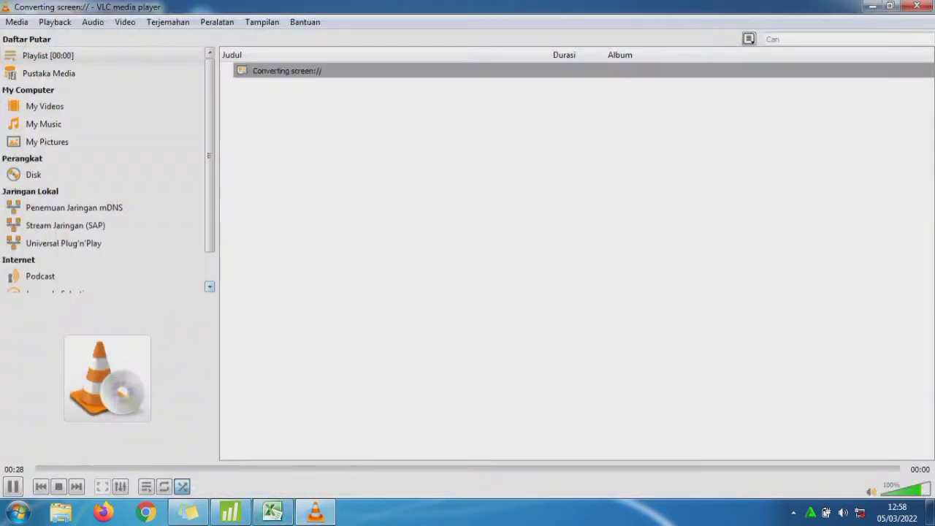
pyautogui.click(230, 511)
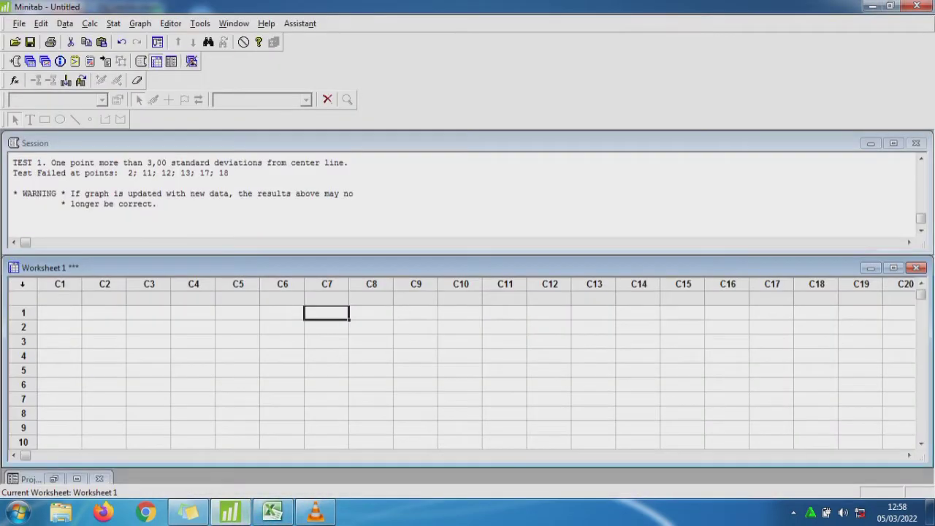
pyautogui.click(60, 313)
pyautogui.hotkey('ctrl', 'v')
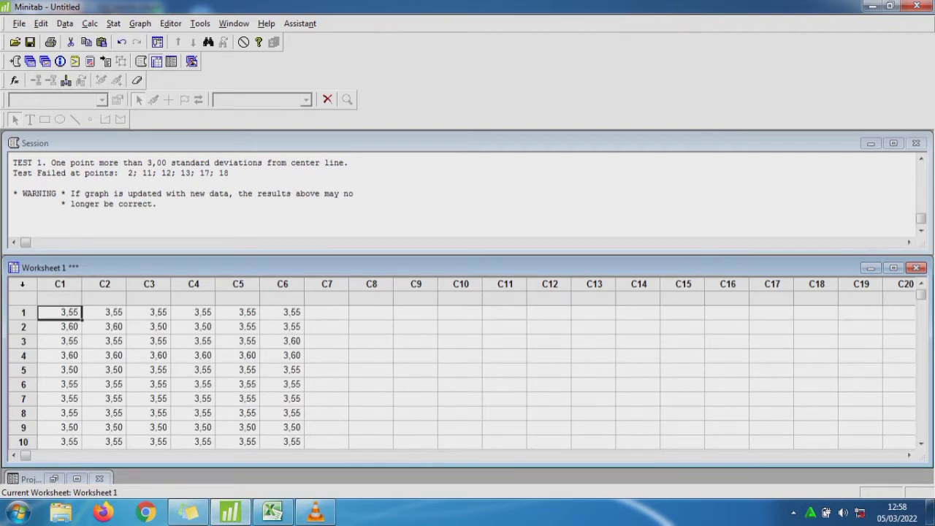
# Copy the O11 to O32 headers from the Excel table into the column name row of C1 to C6 in Minitab's worksheet.
pyautogui.click(272, 511)
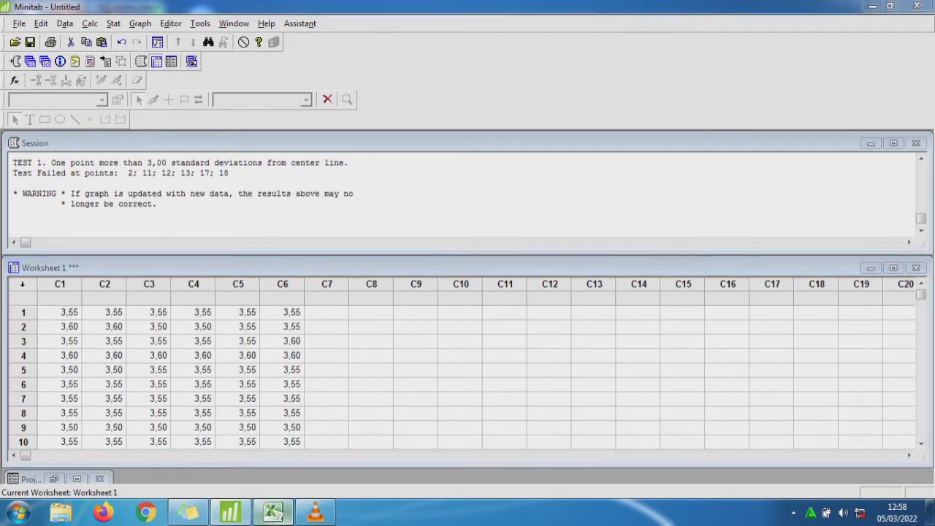
pyautogui.press('Up')
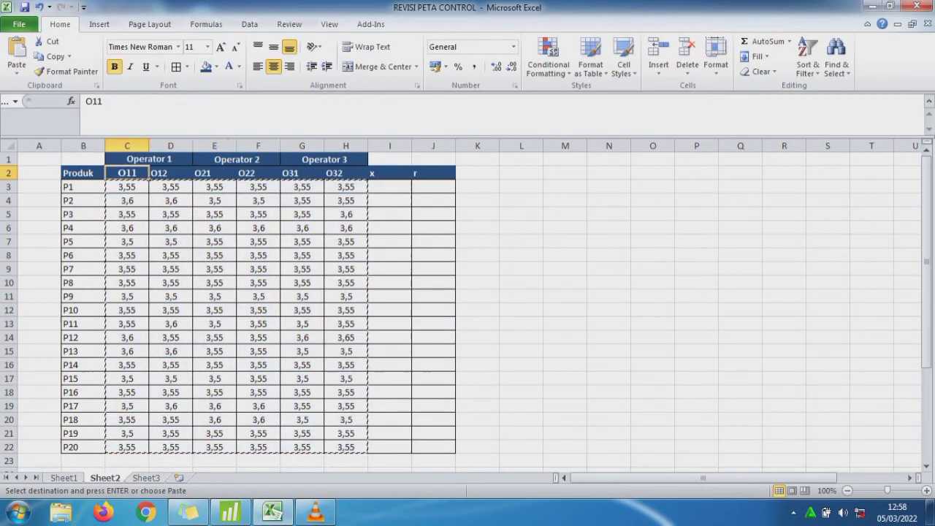
pyautogui.hotkey('shift', 'Right')
pyautogui.hotkey('shift', 'Right')
pyautogui.hotkey('shift', 'Right')
pyautogui.hotkey('shift', 'Right')
pyautogui.hotkey('shift', 'Right')
pyautogui.hotkey('ctrl', 'c')
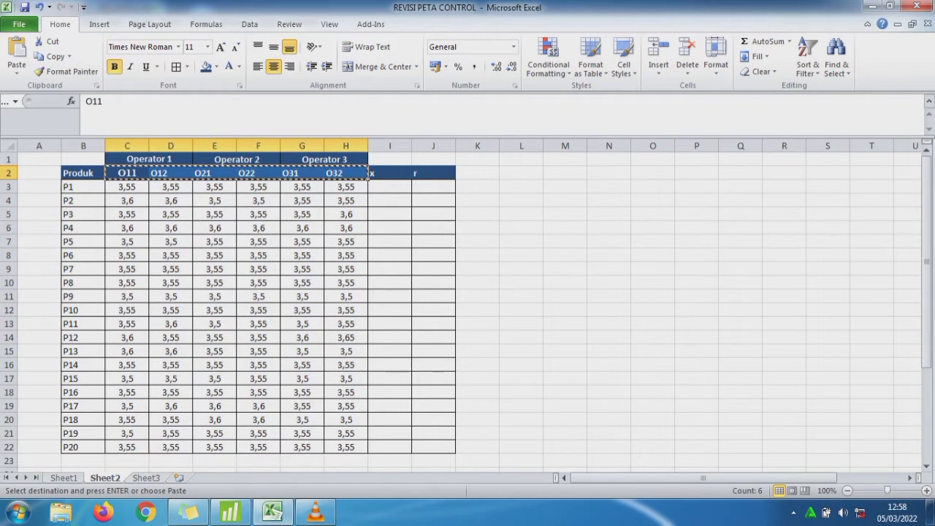
pyautogui.click(230, 511)
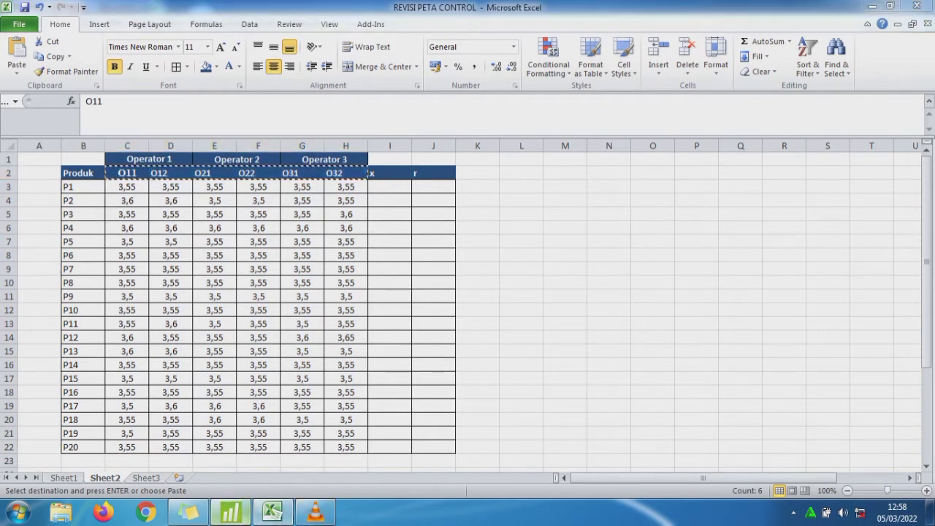
pyautogui.click(60, 298)
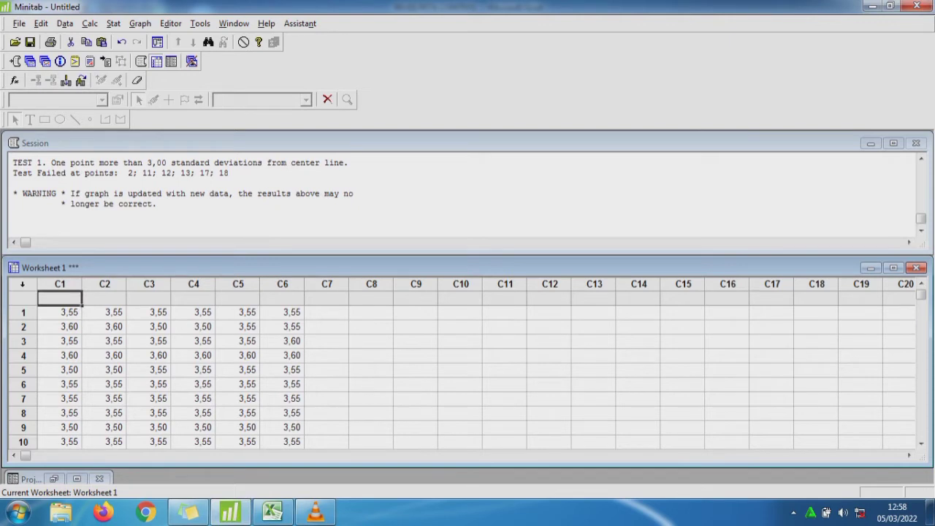
pyautogui.hotkey('ctrl', 'v')
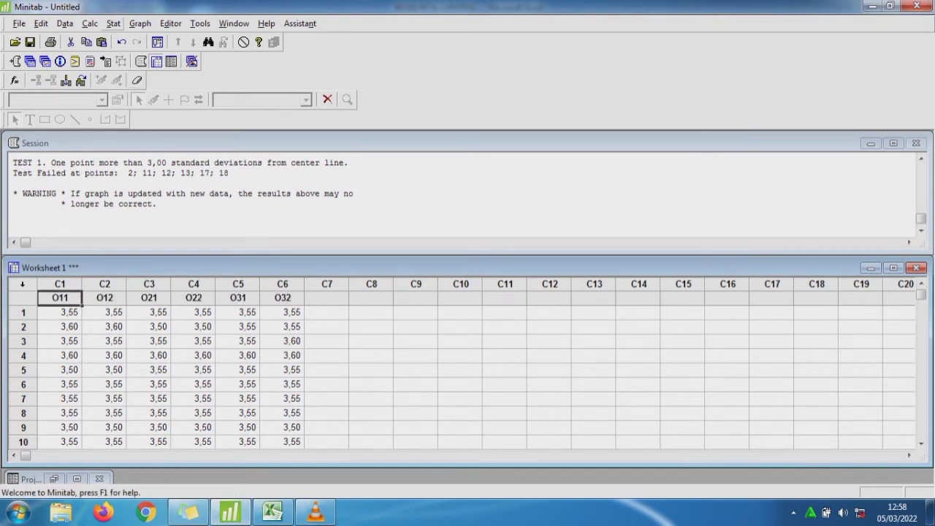
# Start an Xbar-R control chart for subgroups, with the observations for a subgroup in one row of columns.
pyautogui.click(113, 23)
pyautogui.moveTo(157, 99)
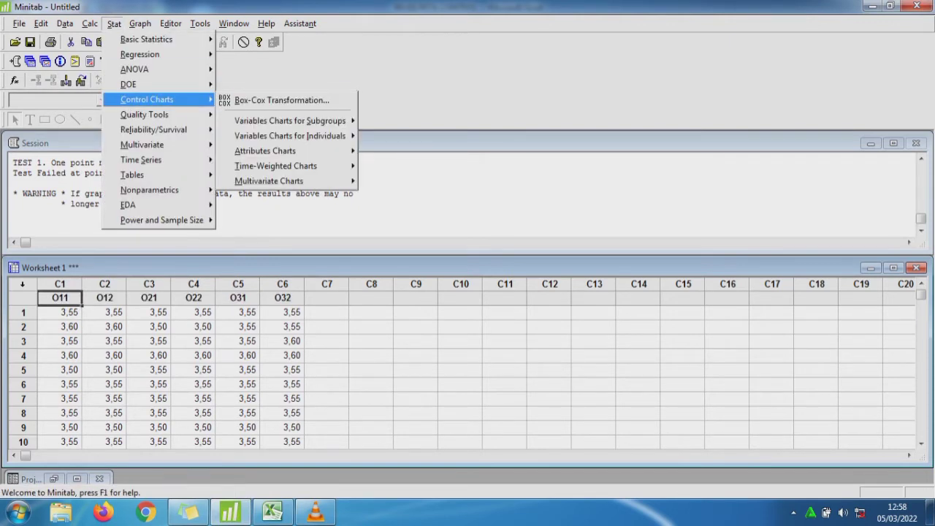
pyautogui.moveTo(290, 121)
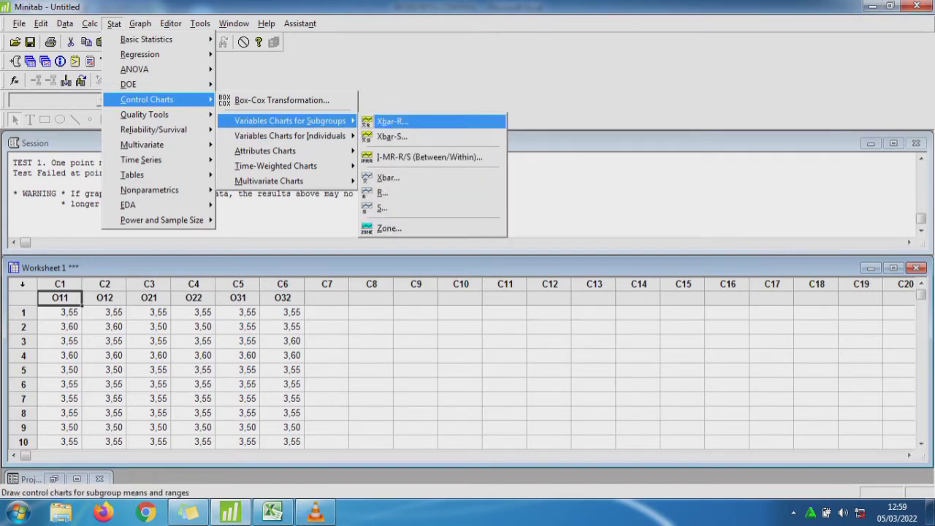
pyautogui.click(392, 122)
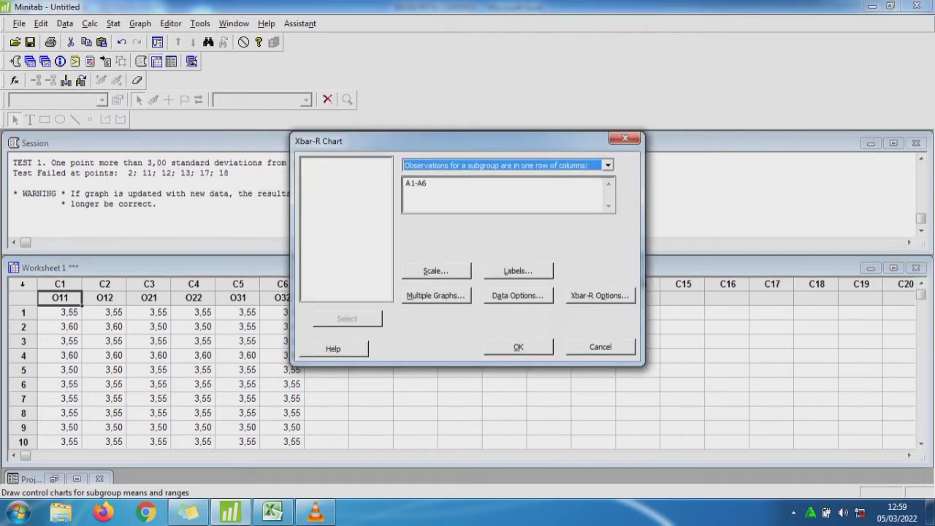
pyautogui.click(607, 166)
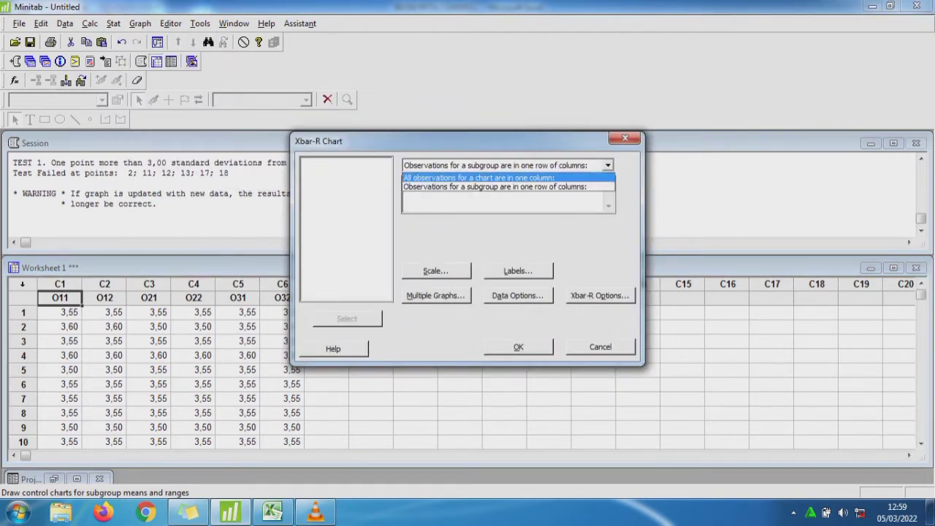
pyautogui.click(507, 187)
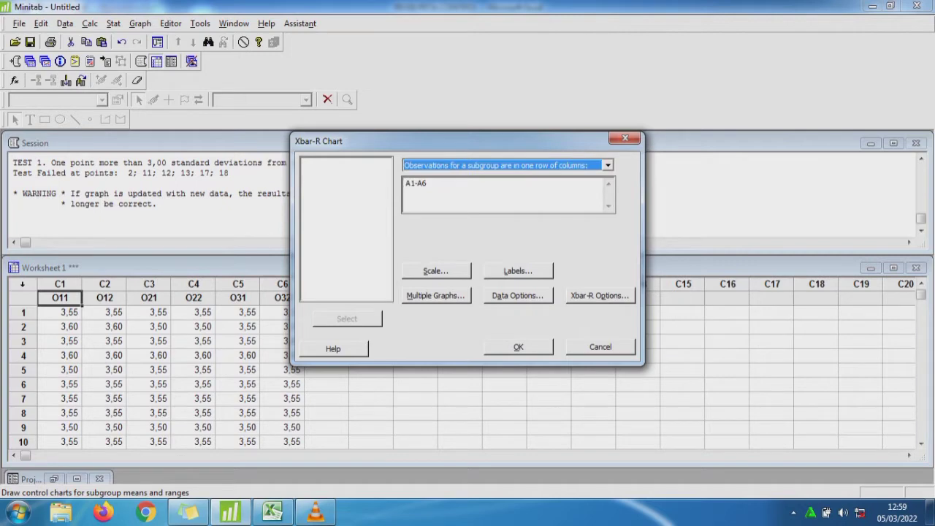
# Replace the Xbar-R chart's data column entry with columns O11-O32.
pyautogui.click(428, 185)
pyautogui.press('BackSpace')
pyautogui.press('BackSpace')
pyautogui.press('BackSpace')
pyautogui.press('BackSpace')
pyautogui.press('BackSpace')
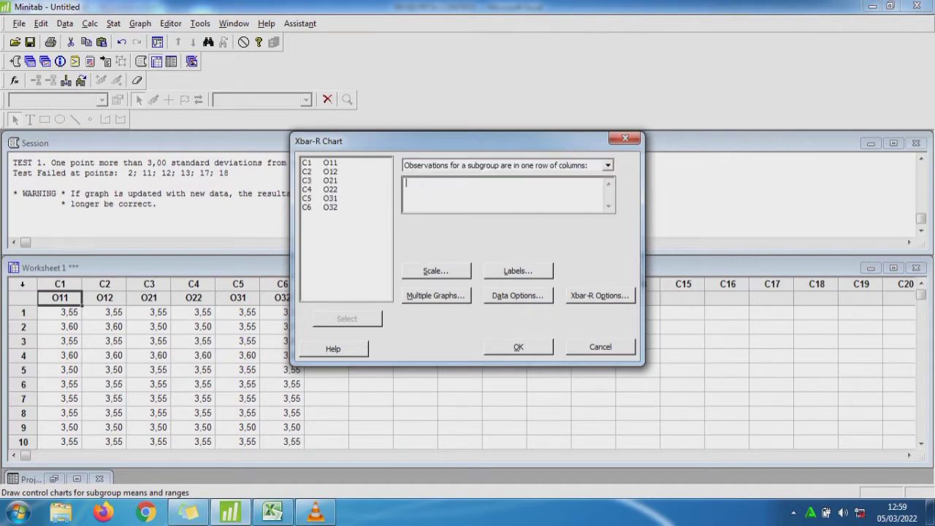
pyautogui.click(330, 163)
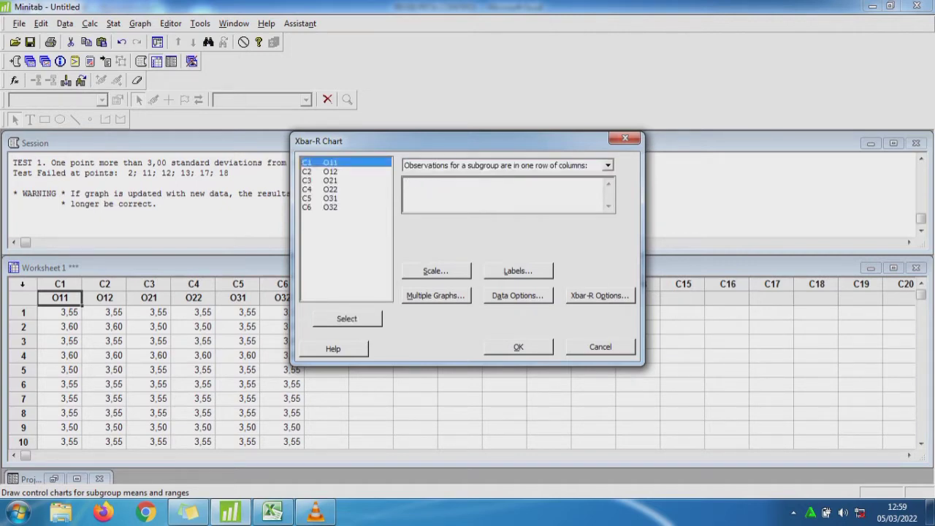
pyautogui.moveTo(330, 163); pyautogui.dragTo(330, 207)
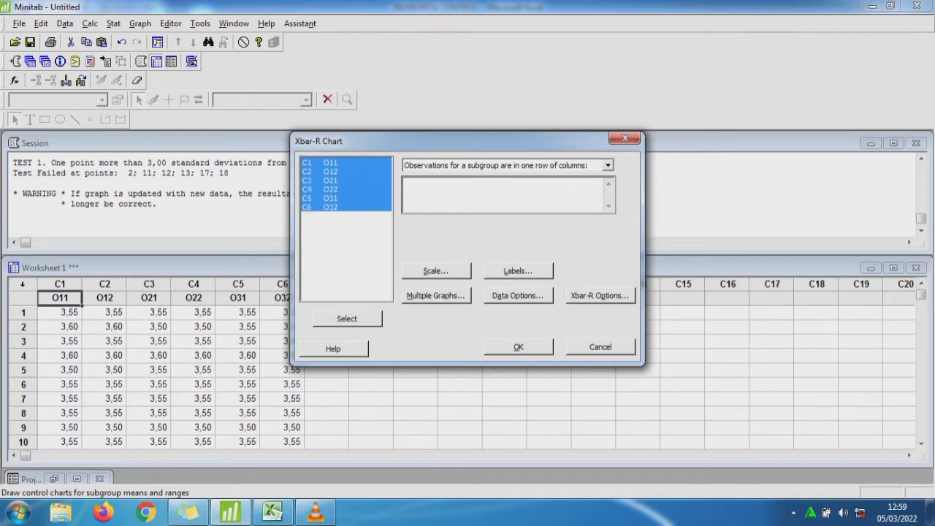
pyautogui.click(346, 318)
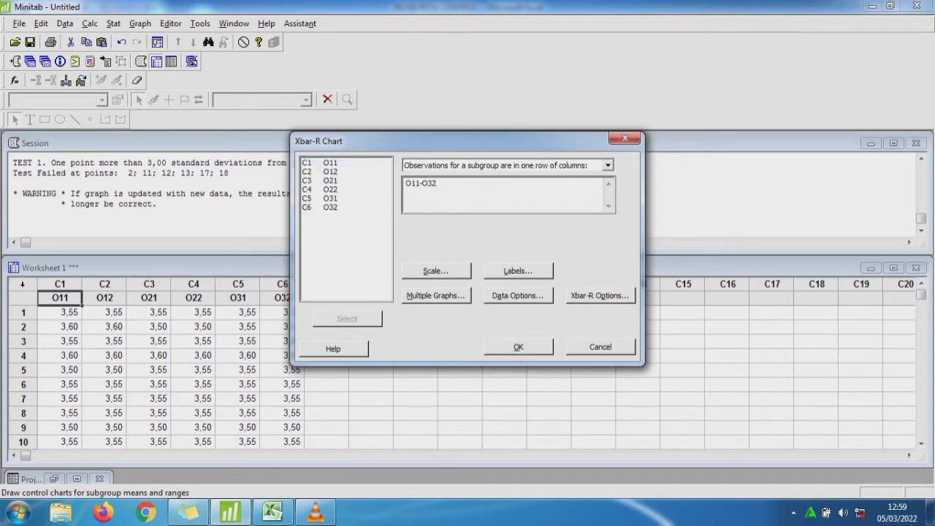
# Set Rbar as the method for estimating standard deviation in the Xbar-R options and generate the chart.
pyautogui.click(600, 296)
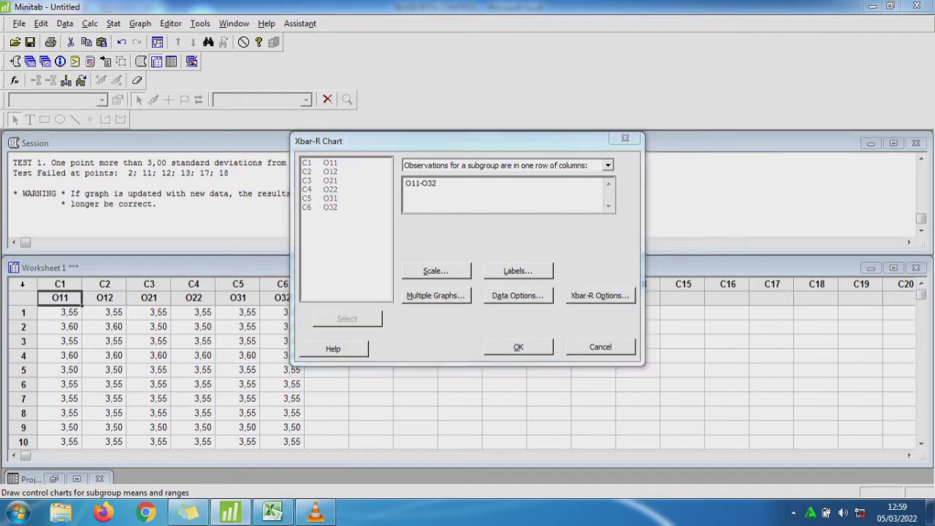
pyautogui.click(385, 149)
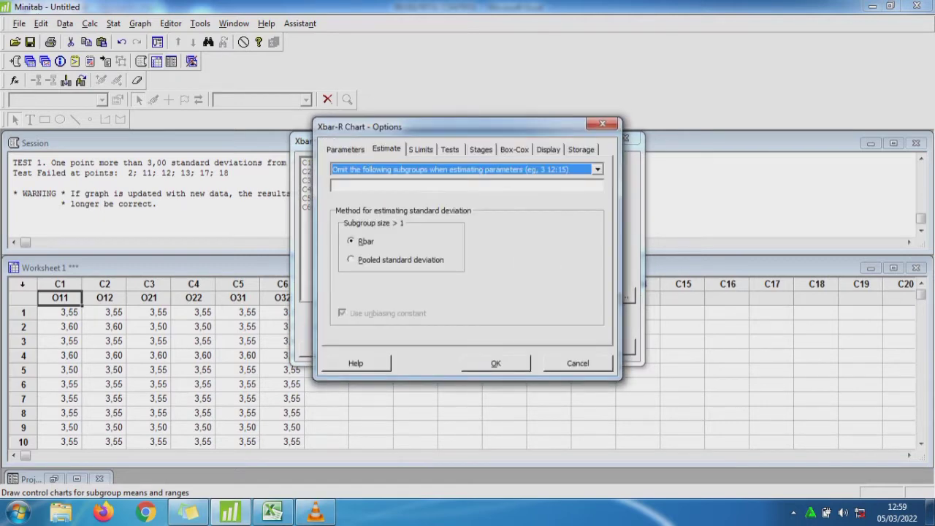
pyautogui.click(351, 241)
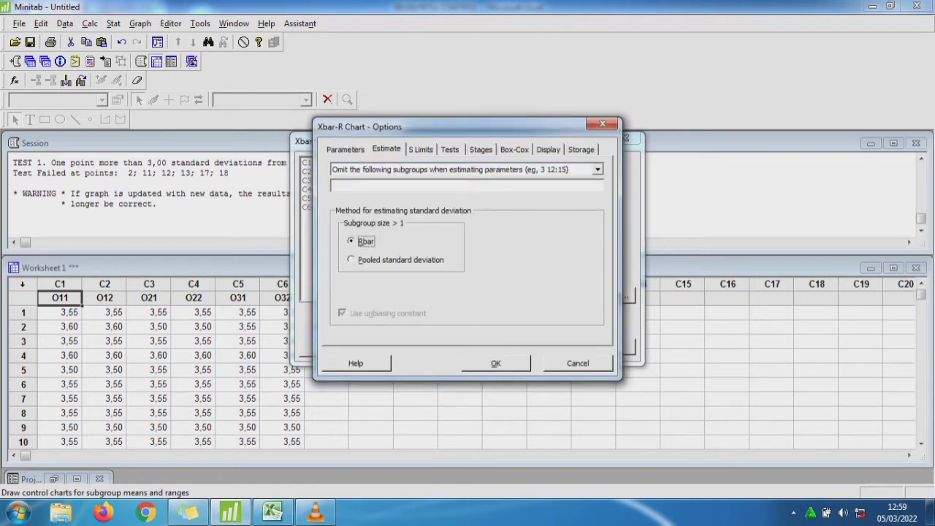
pyautogui.click(495, 363)
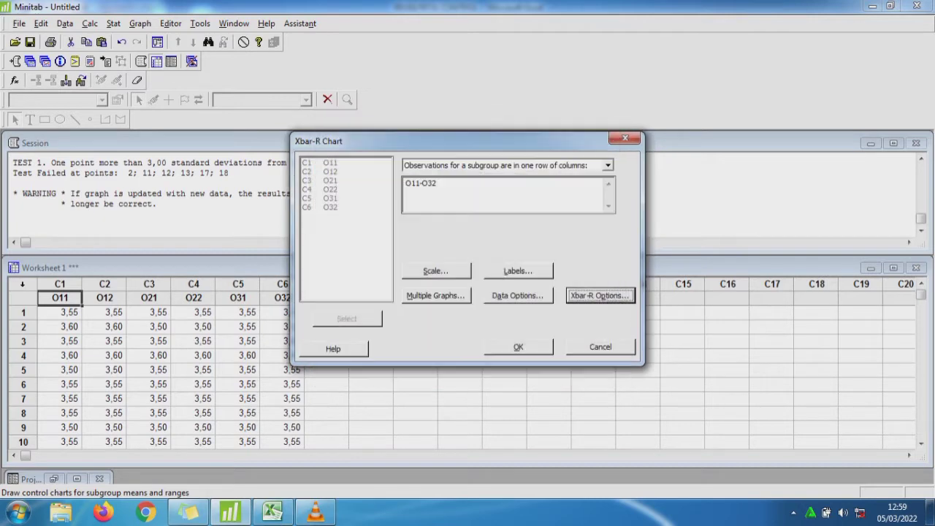
pyautogui.click(511, 347)
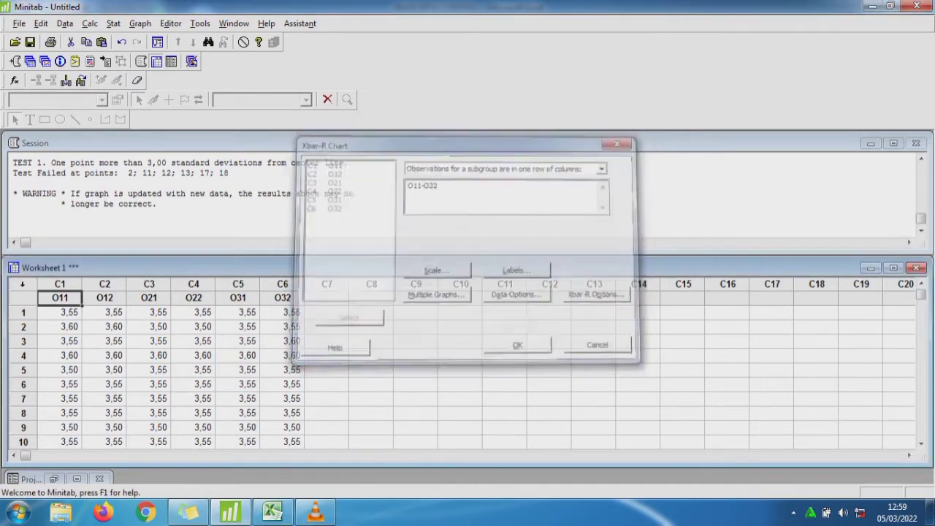
# Move the Xbar-R chart clear of the worksheet data, and reduce the Minitab window so it covers only Excel's data table.
pyautogui.moveTo(306, 249); pyautogui.dragTo(524, 170)
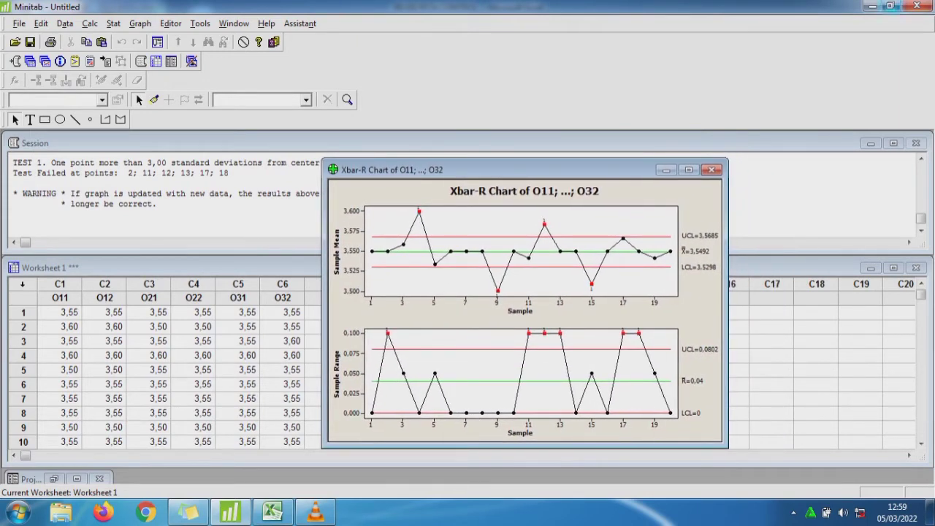
pyautogui.click(889, 6)
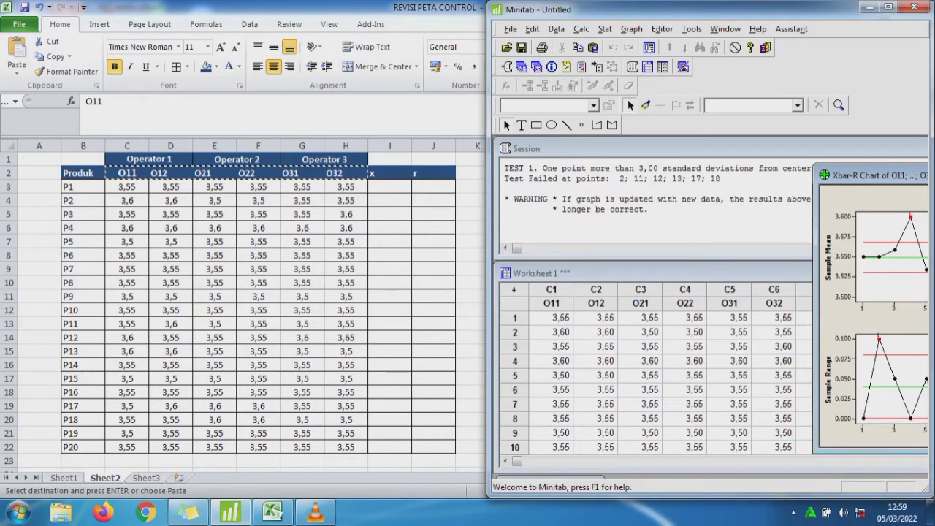
pyautogui.moveTo(620, 8); pyautogui.dragTo(139, 11)
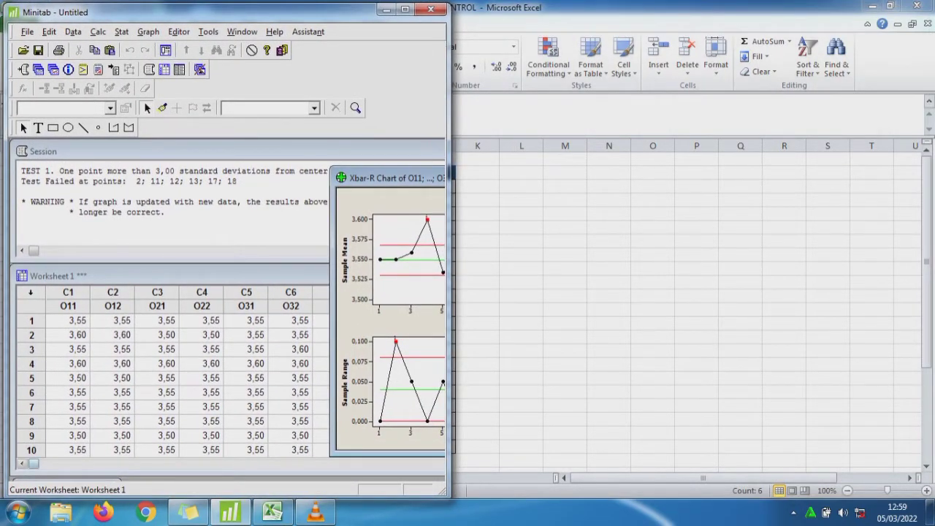
# Reposition the Xbar-R chart inside the narrowed Minitab window so the whole chart fits over the worksheet.
pyautogui.moveTo(33, 463); pyautogui.dragTo(83, 463)
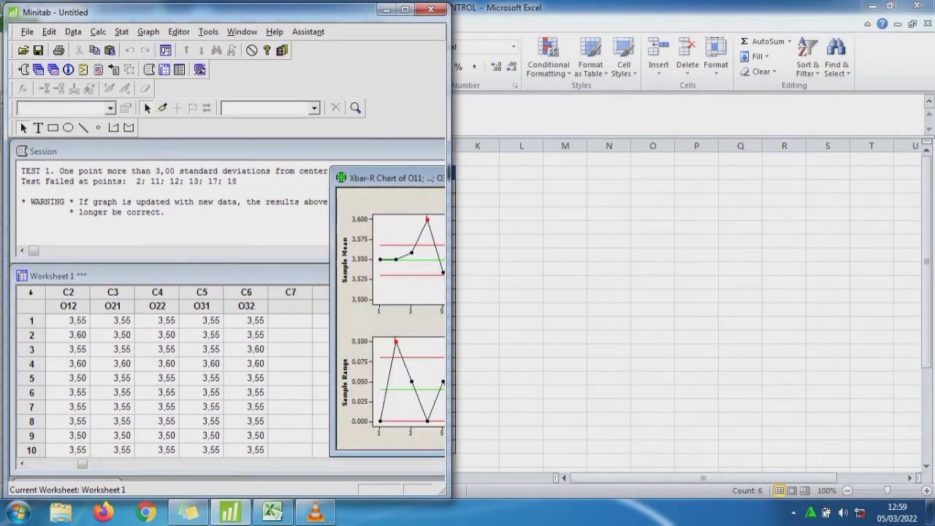
pyautogui.click(83, 463)
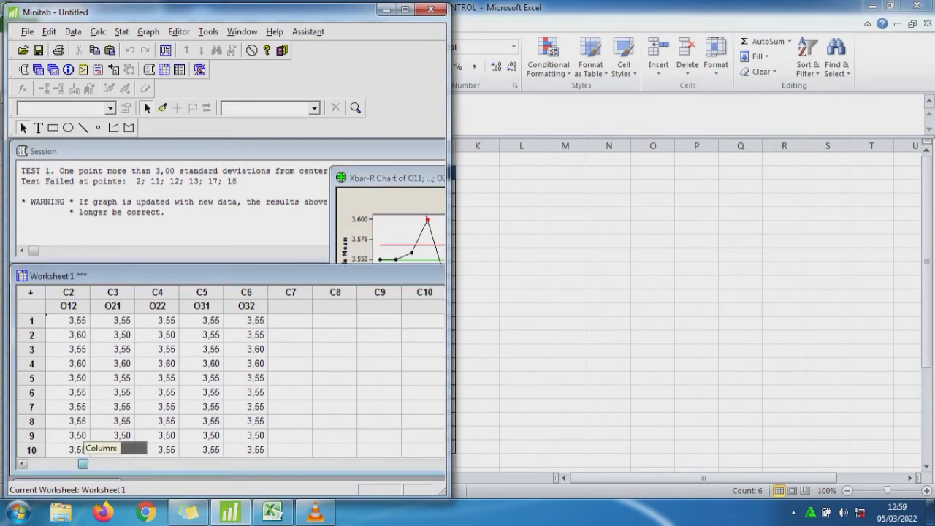
pyautogui.moveTo(82, 463); pyautogui.dragTo(200, 463)
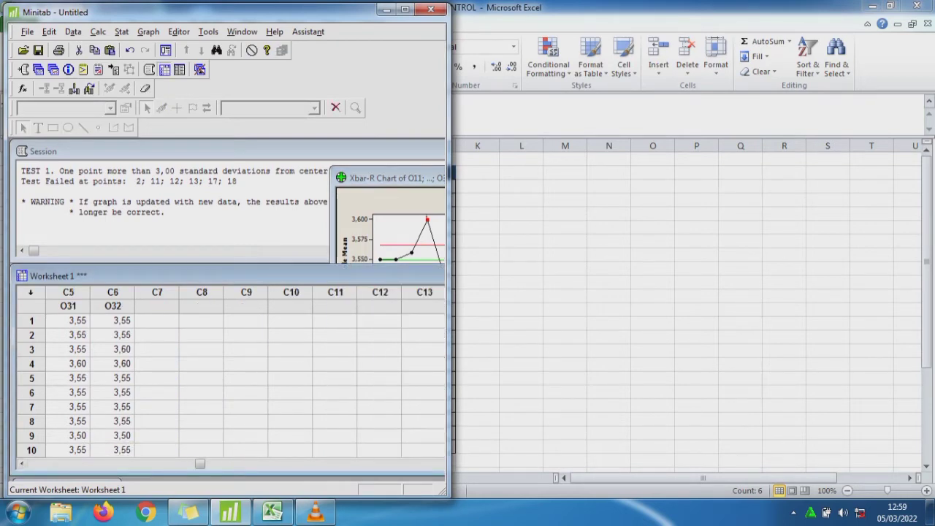
pyautogui.moveTo(394, 177); pyautogui.dragTo(85, 175)
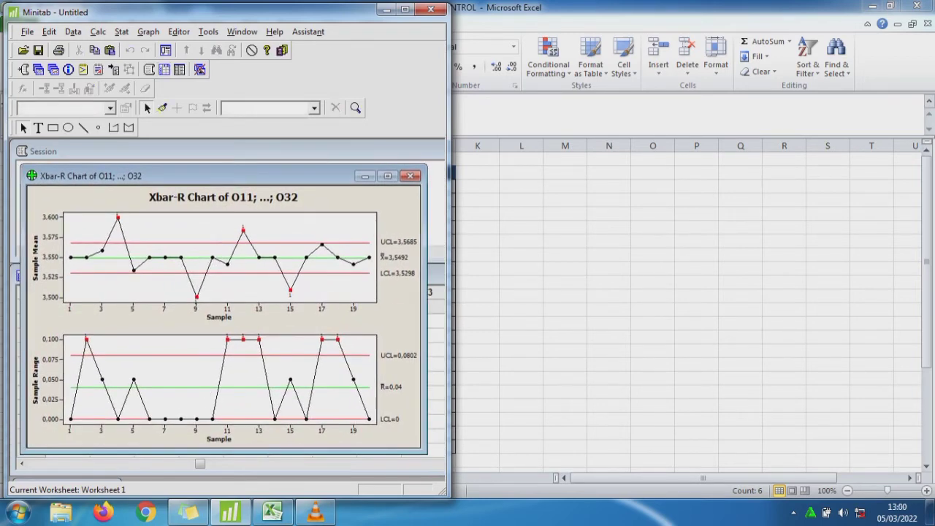
# Switch to Excel, restore its window to a smaller size and place it beside the Minitab chart.
pyautogui.click(272, 511)
pyautogui.click(890, 6)
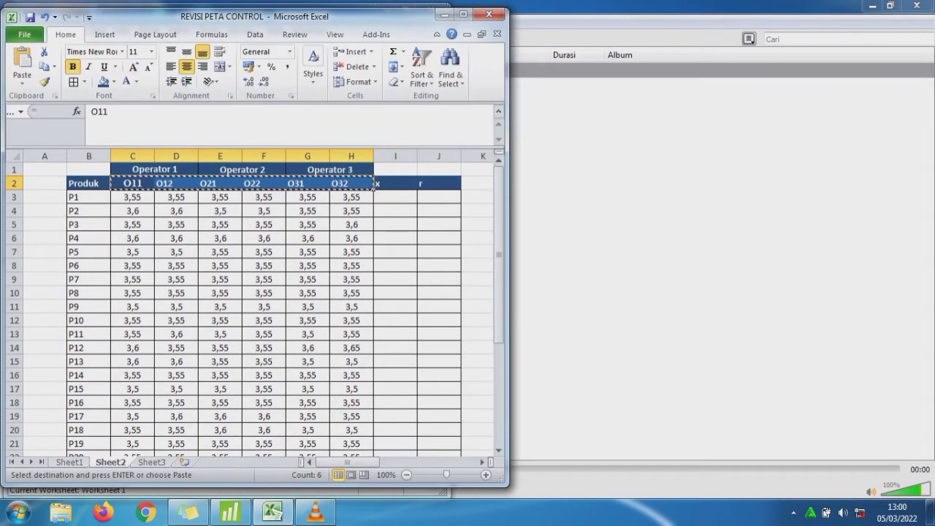
pyautogui.moveTo(394, 16); pyautogui.dragTo(834, 16)
pyautogui.click(544, 238)
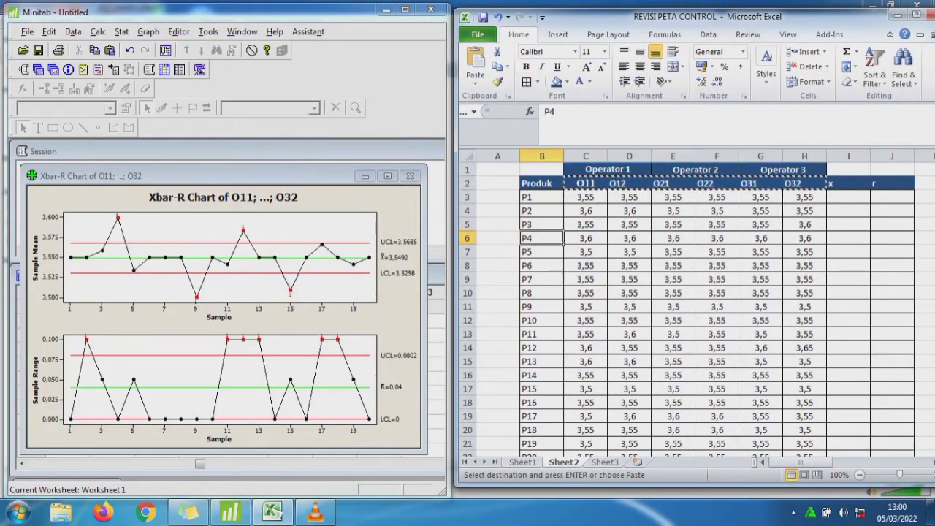
# Copy the measurement table from the Produk header through P20's O32 value and paste it starting at cell M2.
pyautogui.moveTo(541, 184); pyautogui.dragTo(827, 433)
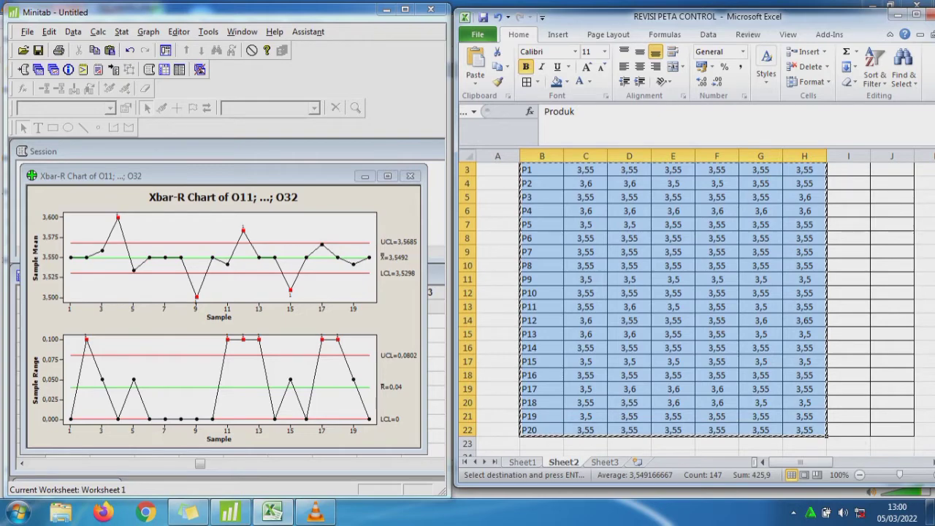
pyautogui.hotkey('ctrl', 'c')
pyautogui.click(891, 196)
pyautogui.press('Up')
pyautogui.press('Up')
pyautogui.press('Up')
pyautogui.press('Up')
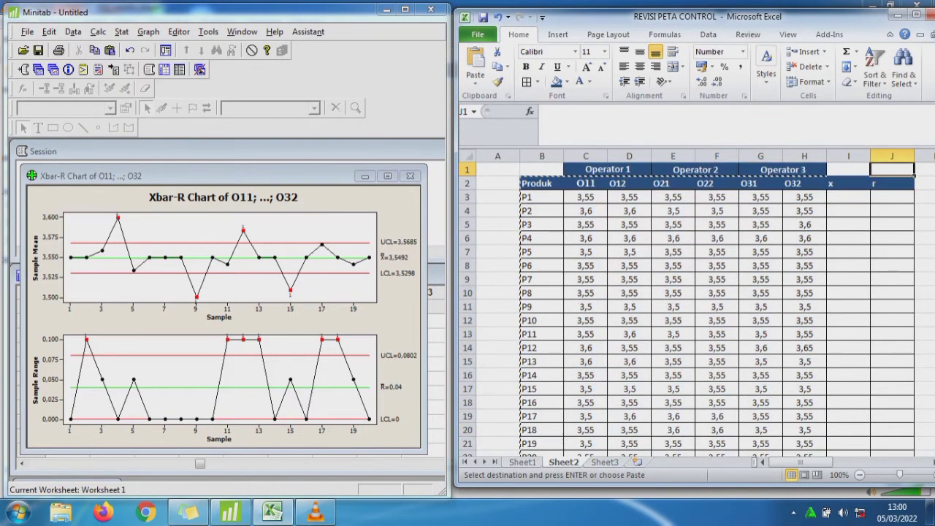
pyautogui.press('Right')
pyautogui.press('Right')
pyautogui.press('Right')
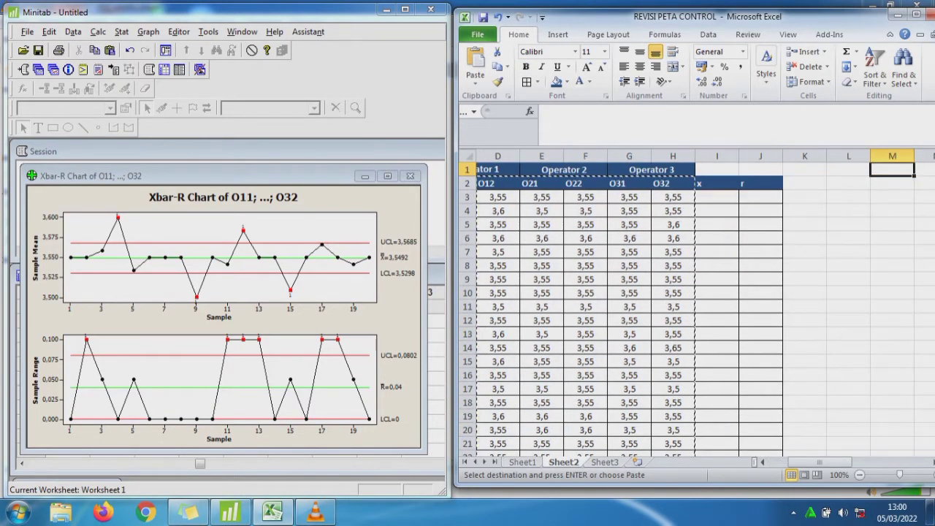
pyautogui.press('Down')
pyautogui.press('Down')
pyautogui.press('Up')
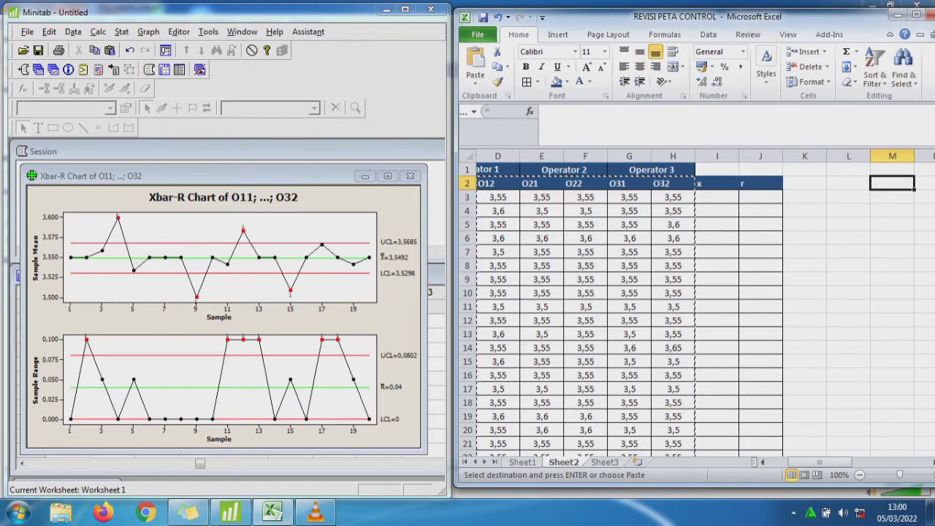
pyautogui.hotkey('ctrl', 'v')
# Mark the out-of-limit points on the Xbar chart and clear the P4 row in the copied table.
pyautogui.press('Right')
pyautogui.press('Right')
pyautogui.press('Right')
pyautogui.press('Right')
pyautogui.press('Right')
pyautogui.press('Right')
pyautogui.press('Right')
pyautogui.press('Right')
pyautogui.press('Right')
pyautogui.press('Right')
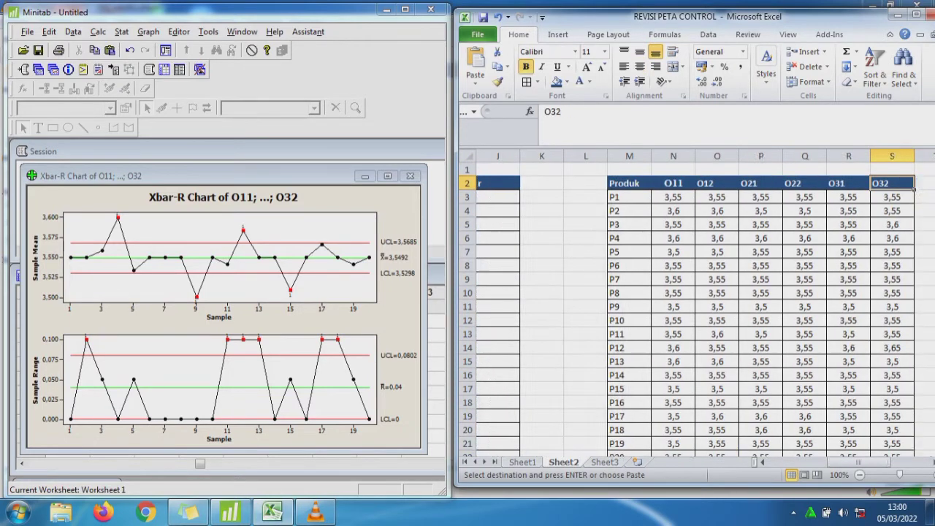
pyautogui.press('Left')
pyautogui.press('Left')
pyautogui.press('Left')
pyautogui.press('Left')
pyautogui.press('Left')
pyautogui.press('Left')
pyautogui.press('Left')
pyautogui.press('Left')
pyautogui.press('Left')
pyautogui.press('Left')
pyautogui.press('Left')
pyautogui.press('Left')
pyautogui.press('Left')
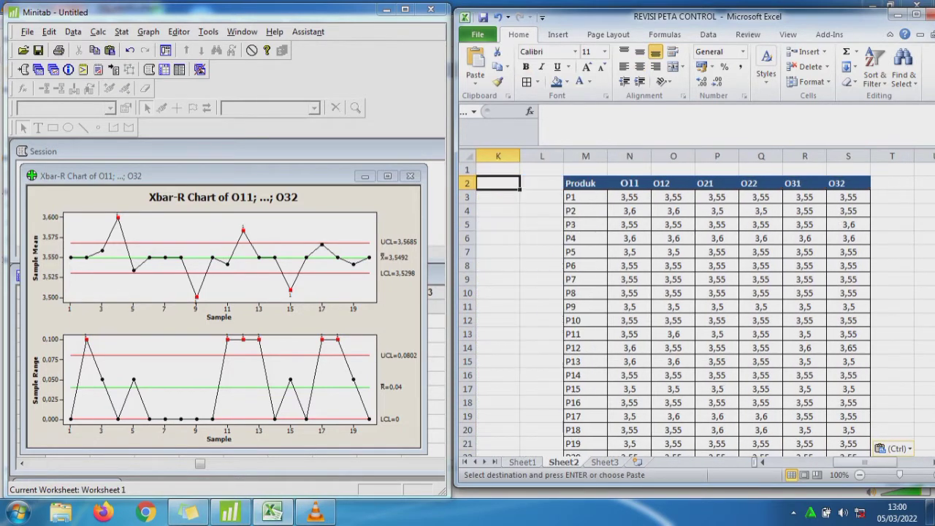
pyautogui.write('r')
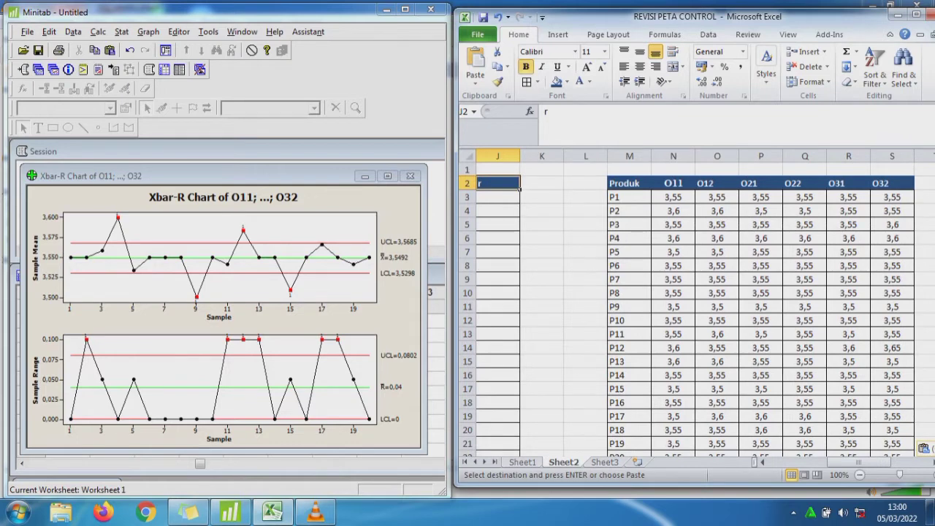
pyautogui.click(117, 214)
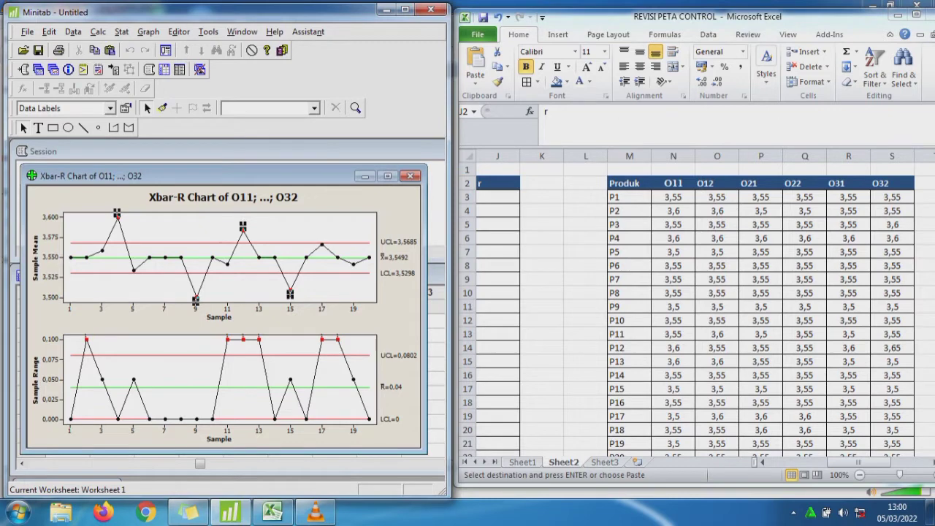
pyautogui.moveTo(117, 214)
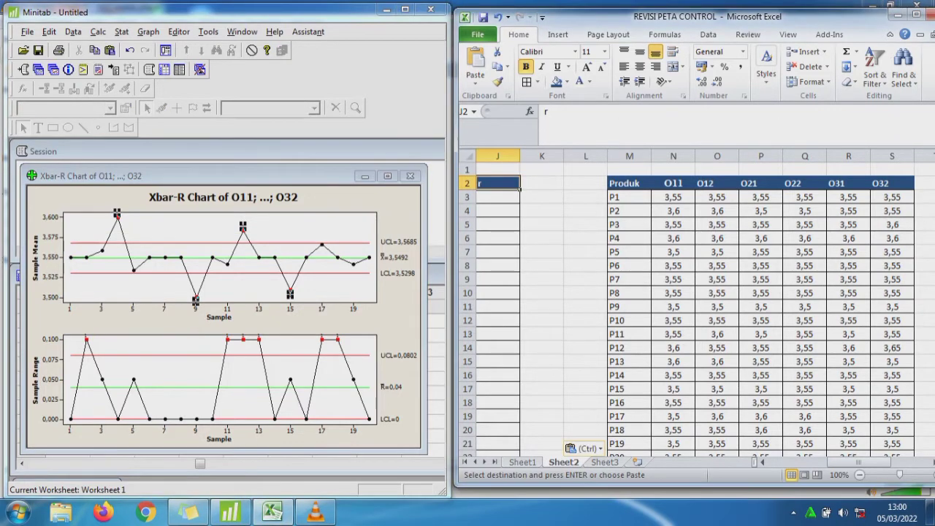
pyautogui.moveTo(629, 238); pyautogui.dragTo(891, 238)
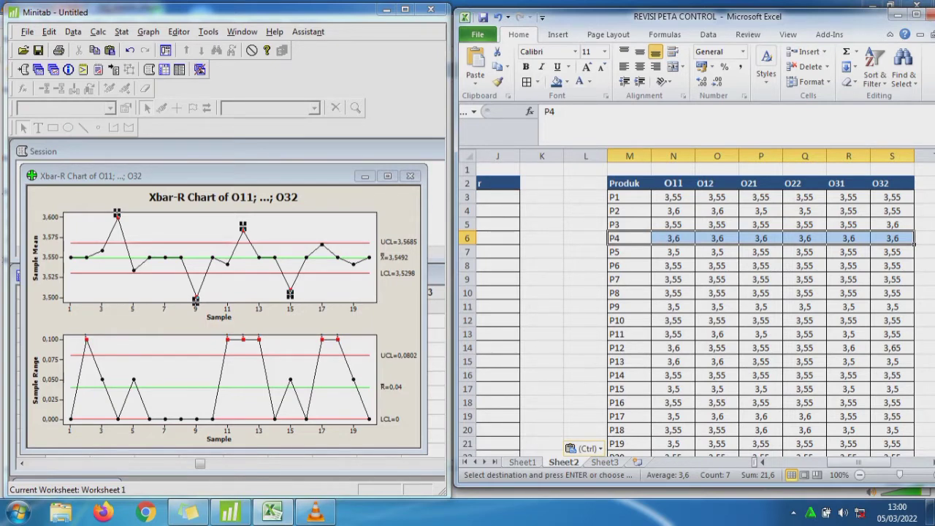
pyautogui.press('Delete')
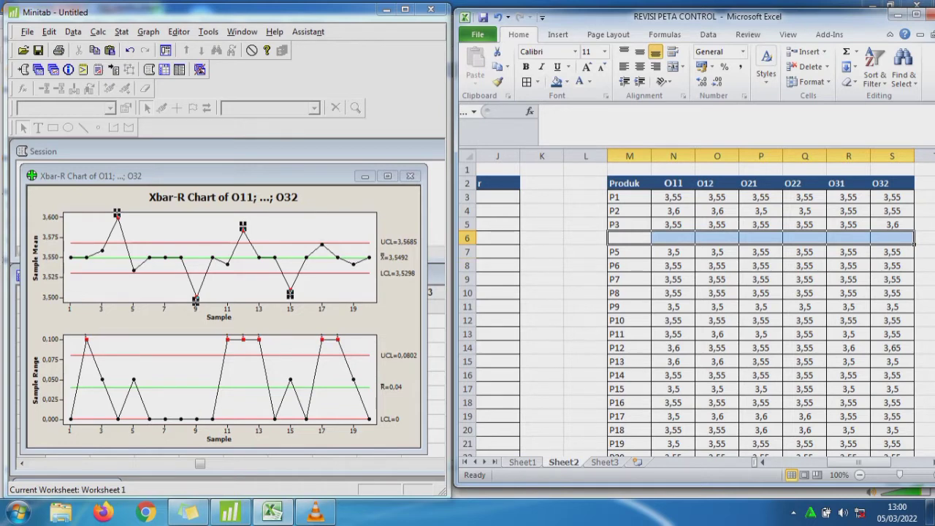
# Identify the out-of-limit sample 9 on the Xbar chart and clear the P9 row in the copied table.
pyautogui.click(196, 300)
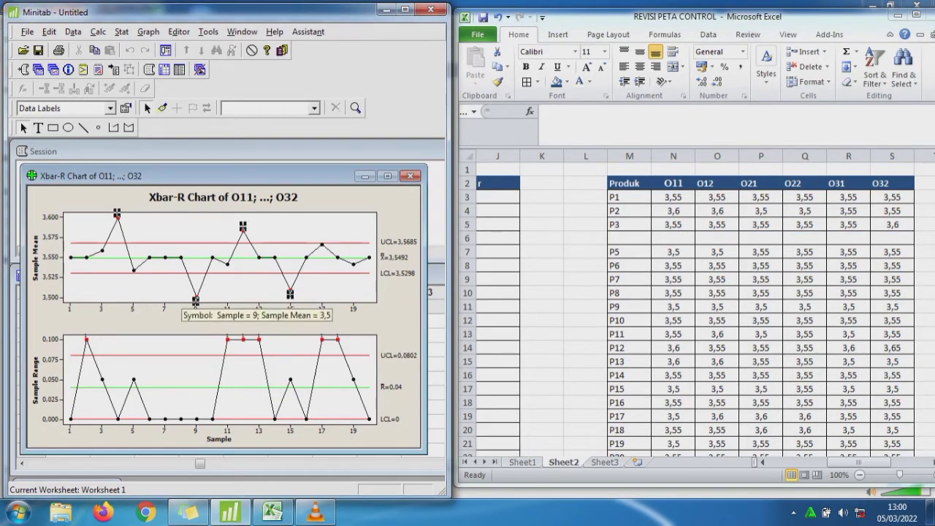
pyautogui.click(629, 307)
pyautogui.click(629, 444)
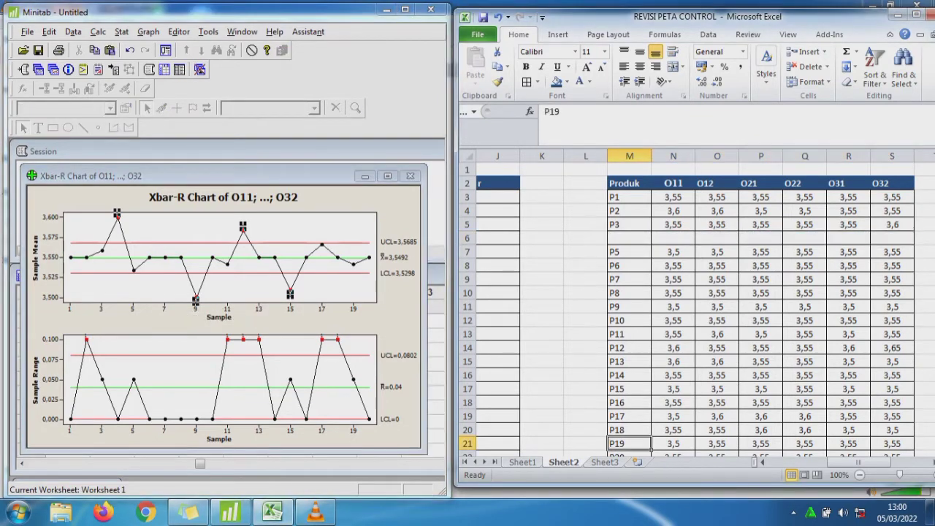
pyautogui.moveTo(629, 306); pyautogui.dragTo(891, 306)
pyautogui.press('Delete')
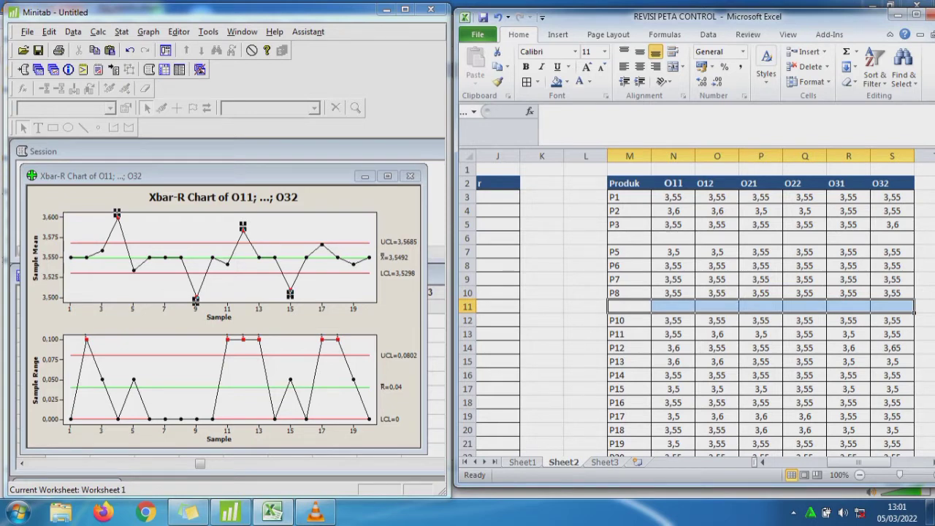
# Identify the out-of-limit sample 12 on the Xbar chart and clear the P12 row in the copied table.
pyautogui.click(242, 233)
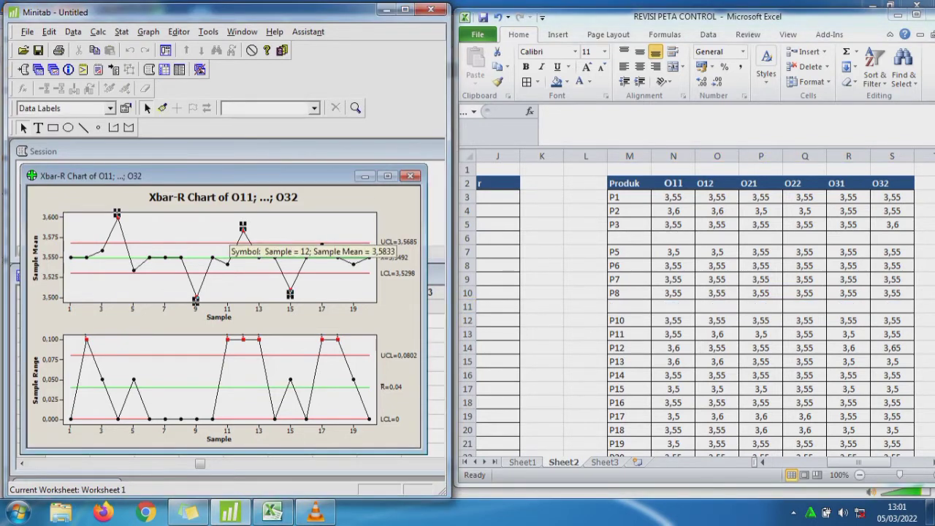
pyautogui.click(630, 347)
pyautogui.moveTo(629, 347); pyautogui.dragTo(891, 348)
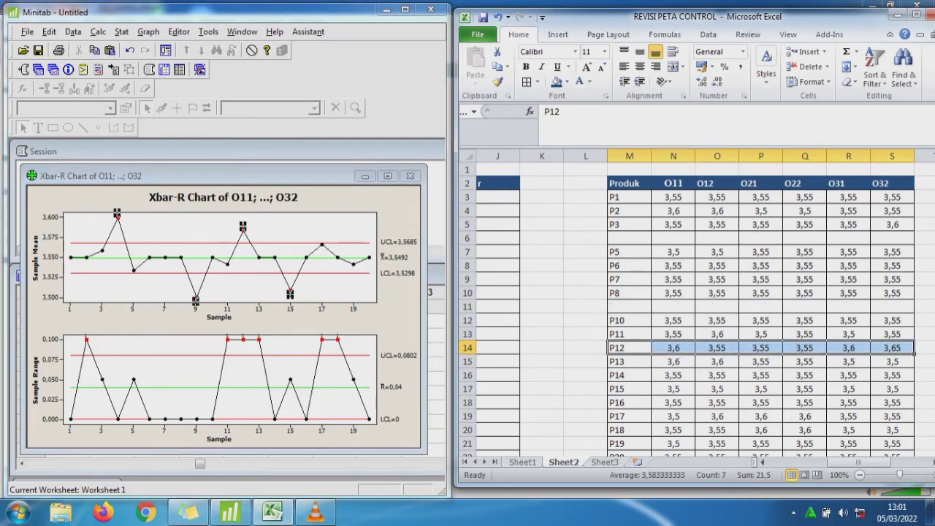
pyautogui.press('Delete')
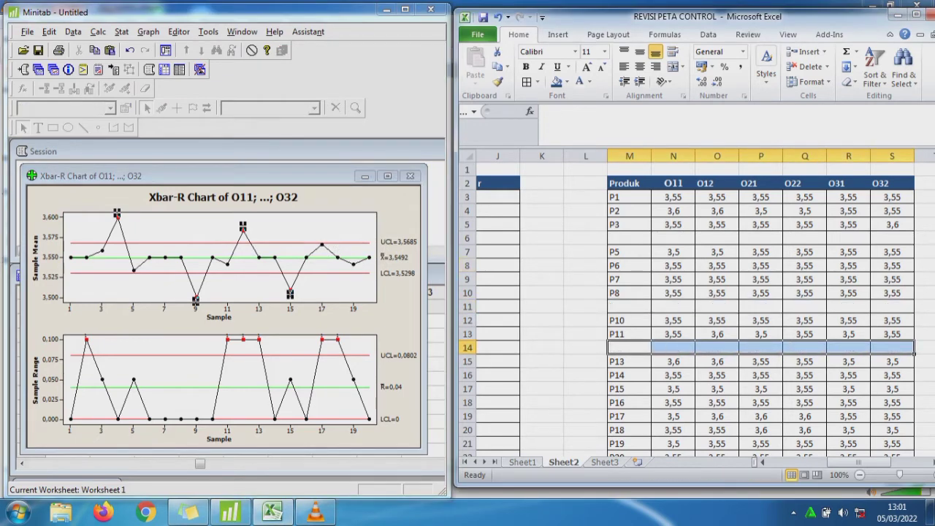
# Identify the out-of-limit sample 15 on the Xbar chart and clear the P15 row in the copied table.
pyautogui.click(291, 290)
pyautogui.click(290, 290)
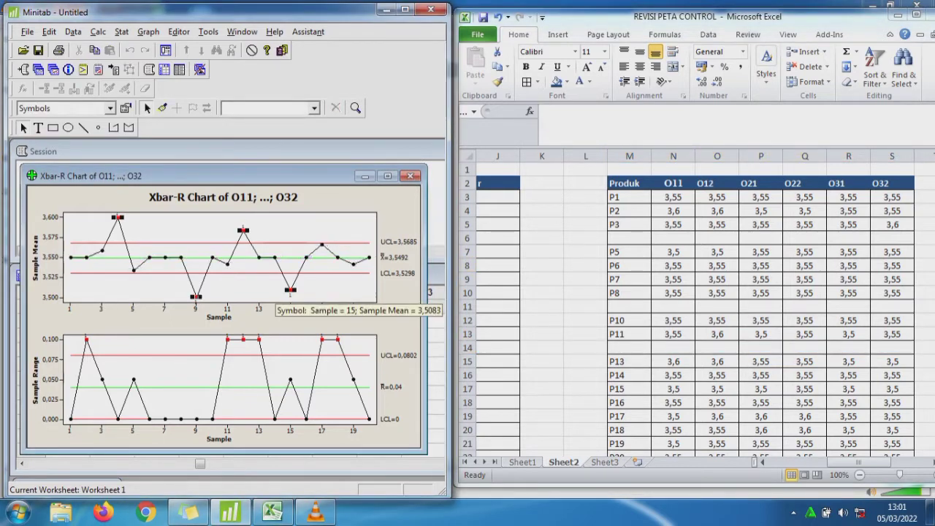
pyautogui.click(629, 389)
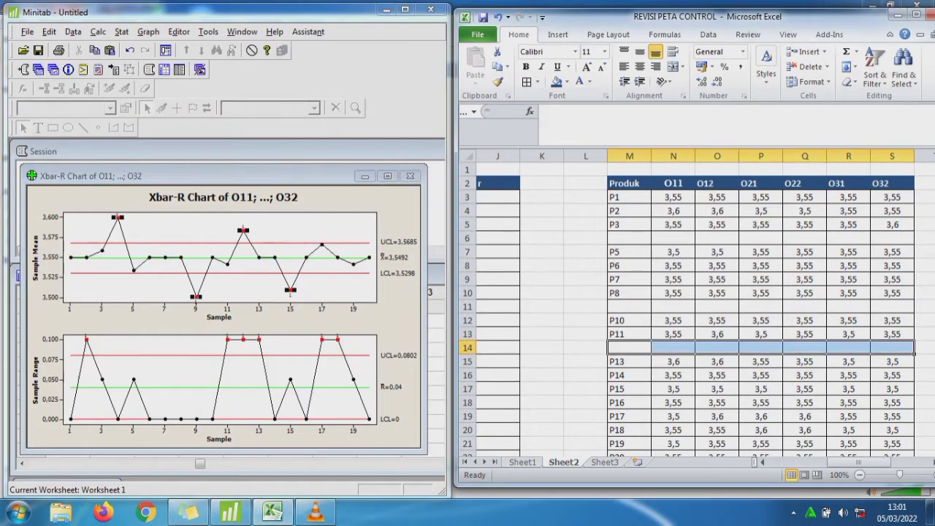
pyautogui.moveTo(628, 388); pyautogui.dragTo(891, 388)
pyautogui.press('Delete')
# Maximize the Excel window and bring the full original table into view alongside the copied table.
pyautogui.press('Left')
pyautogui.press('Left')
pyautogui.press('Left')
pyautogui.press('Left')
pyautogui.press('Left')
pyautogui.press('Left')
pyautogui.press('Left')
pyautogui.press('Left')
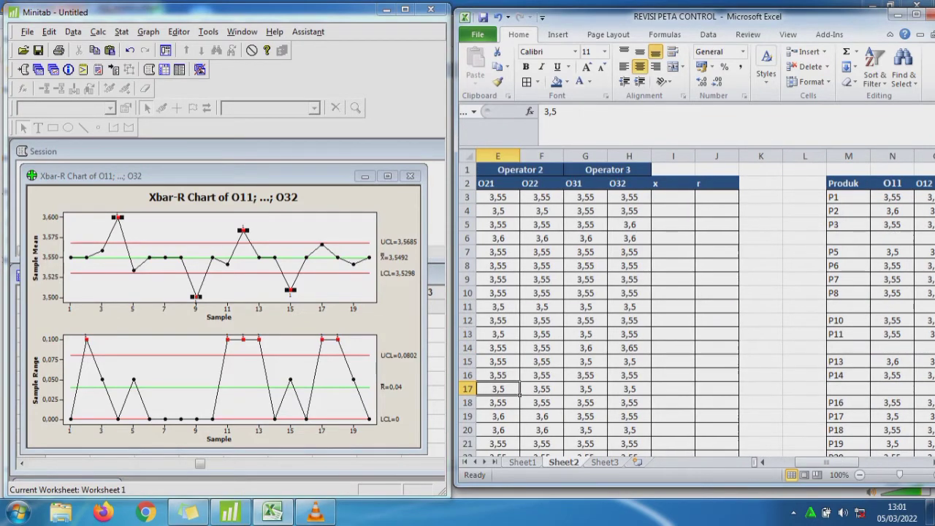
pyautogui.click(906, 8)
pyautogui.click(346, 351)
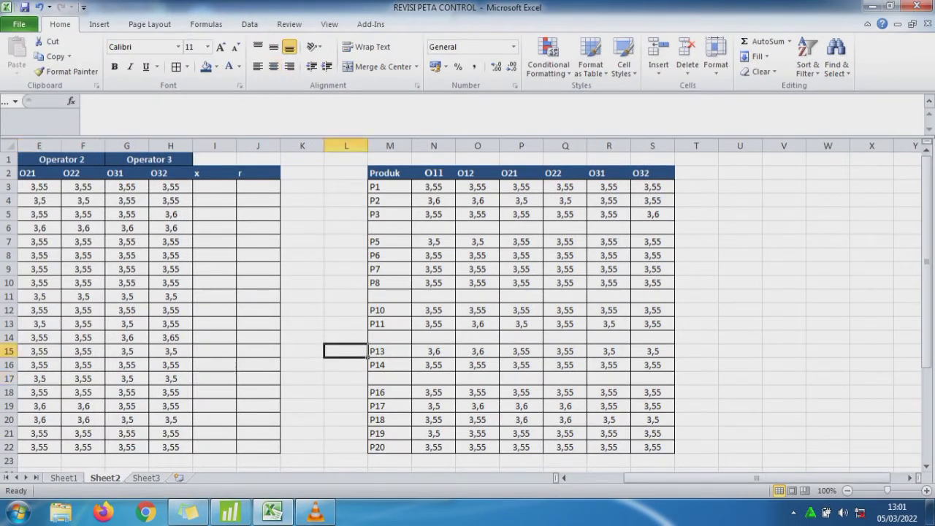
pyautogui.press('Left')
pyautogui.press('Left')
pyautogui.press('Left')
pyautogui.press('Left')
pyautogui.press('Left')
pyautogui.press('Left')
pyautogui.press('Left')
pyautogui.press('Left')
pyautogui.press('Left')
pyautogui.press('Left')
pyautogui.press('Left')
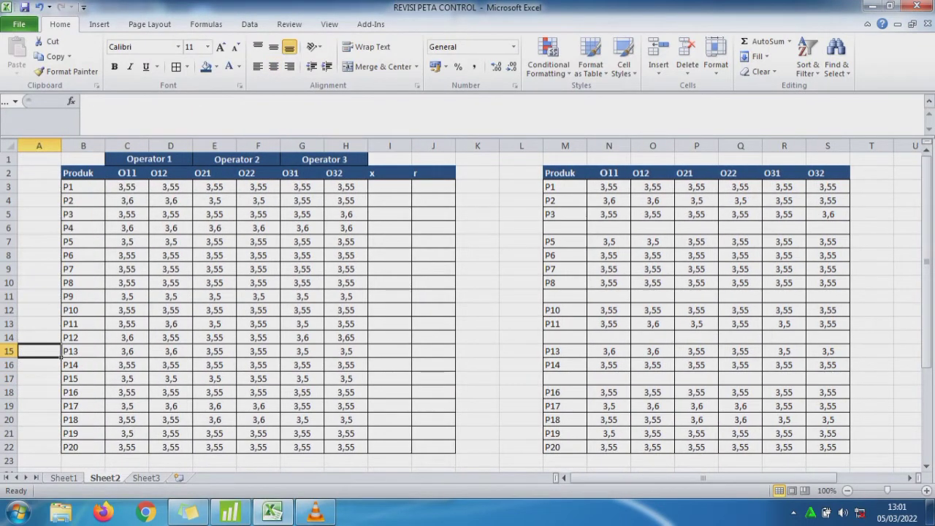
# Calculate P1's mean in the x column with AVERAGE over C3:H3 and fill the formula down to P20.
pyautogui.click(409, 189)
pyautogui.write('=ave')
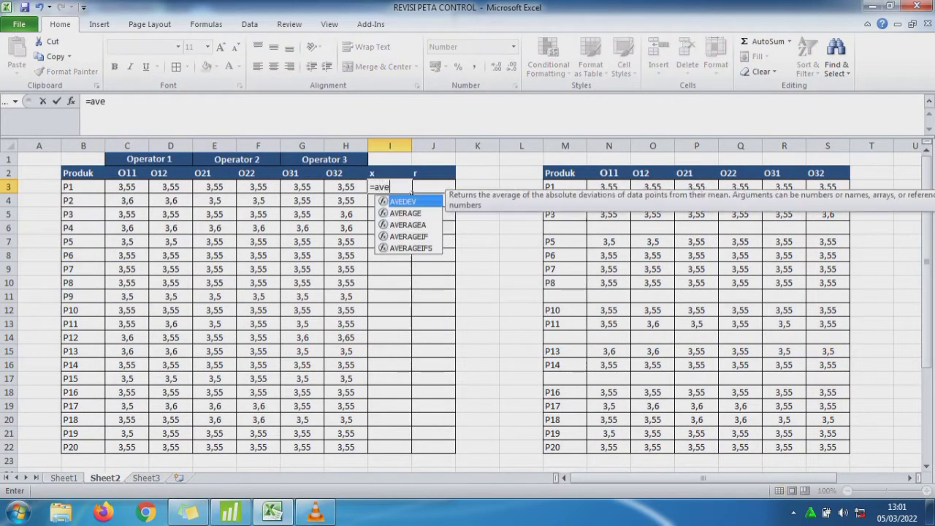
pyautogui.press('Down')
pyautogui.press('Tab')
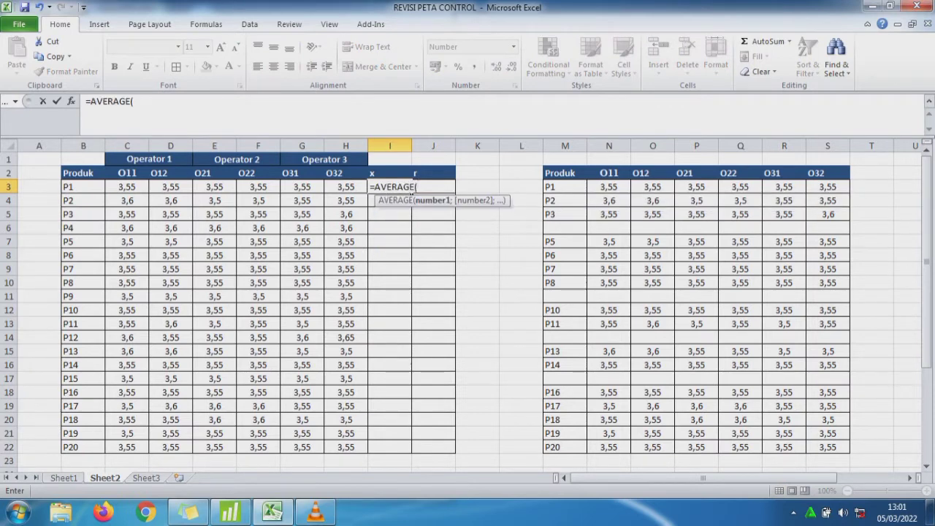
pyautogui.click(117, 187)
pyautogui.moveTo(117, 187); pyautogui.dragTo(346, 189)
pyautogui.press('Return')
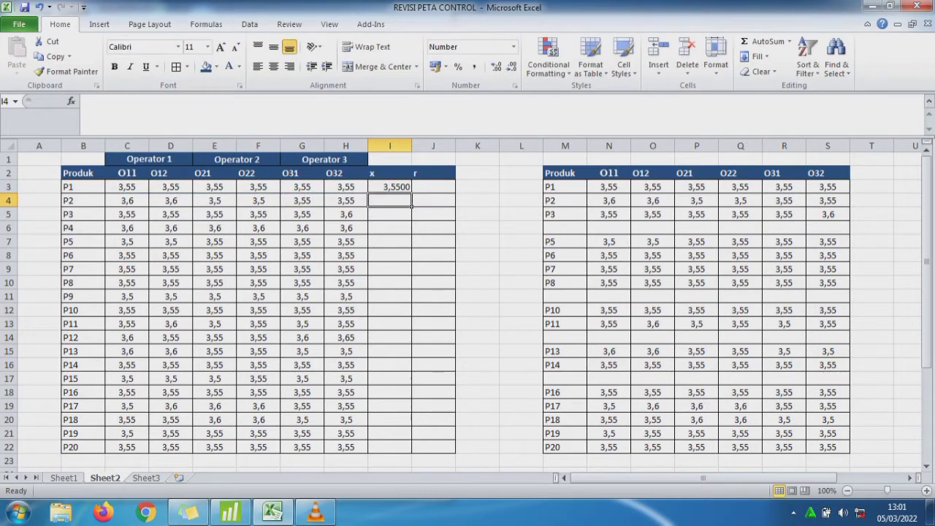
pyautogui.click(390, 186)
pyautogui.moveTo(411, 193); pyautogui.dragTo(411, 453)
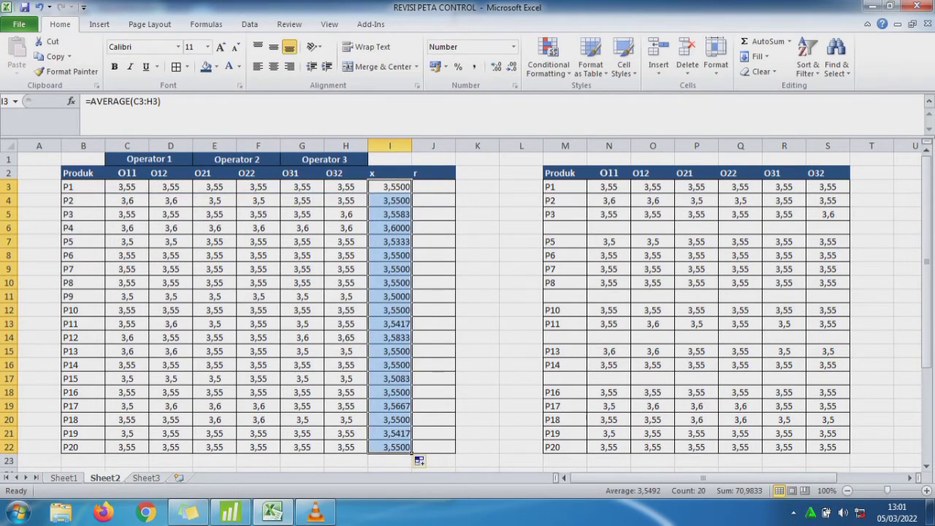
# Color the x values of P4, P9, P12 and P15 in the original table red.
pyautogui.click(390, 228)
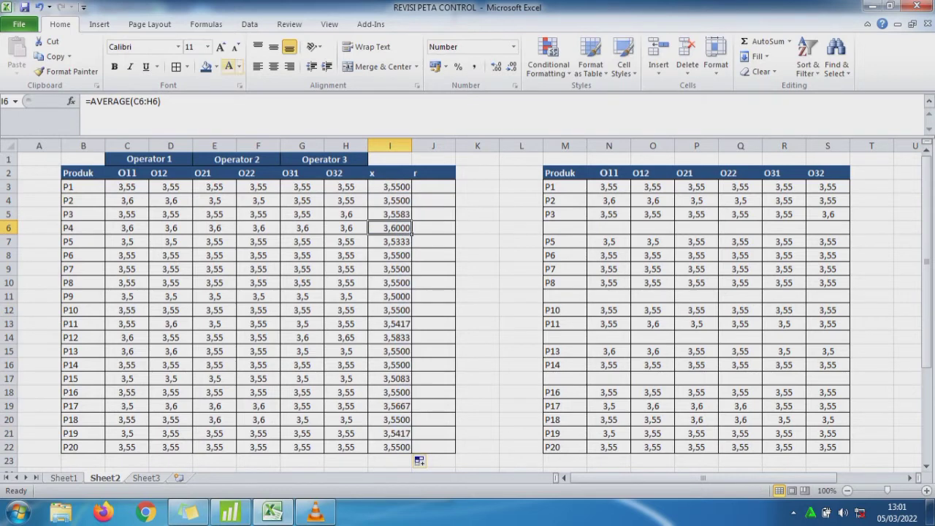
pyautogui.click(238, 66)
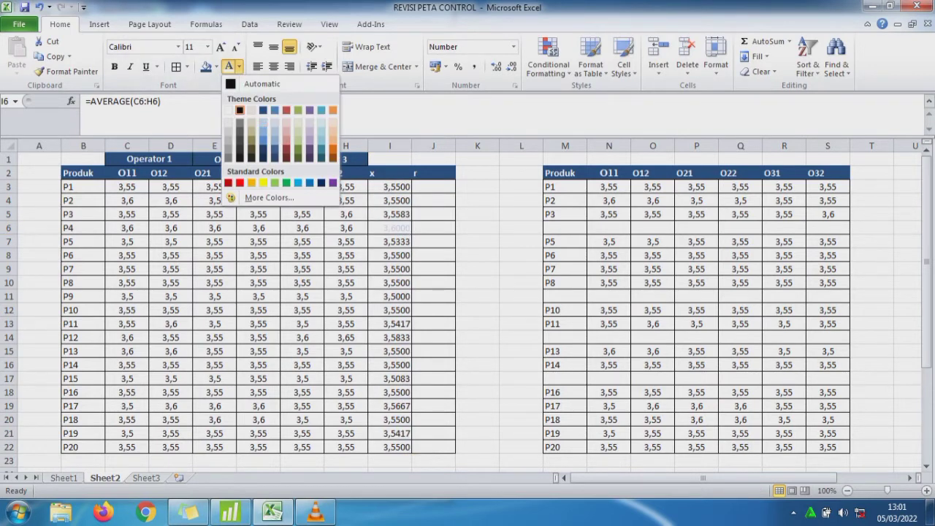
pyautogui.click(240, 182)
pyautogui.click(390, 297)
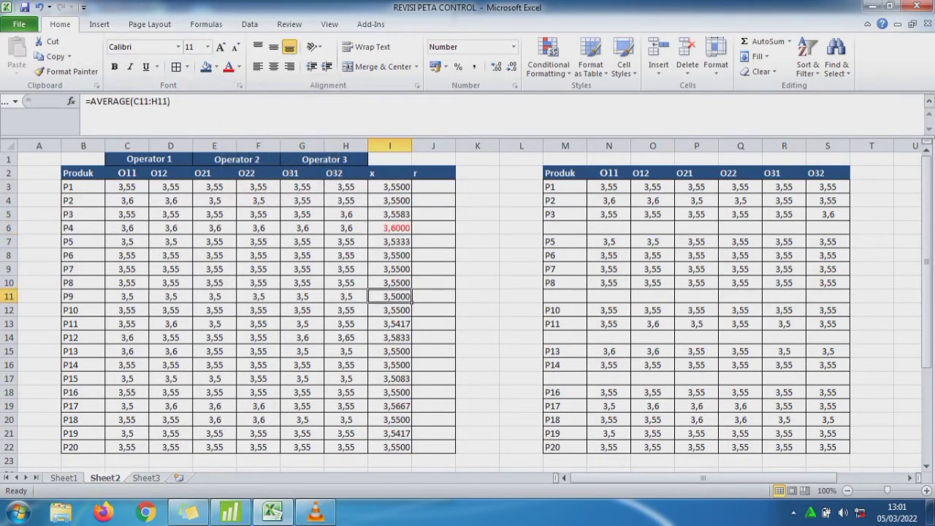
pyautogui.click(229, 66)
pyautogui.click(390, 337)
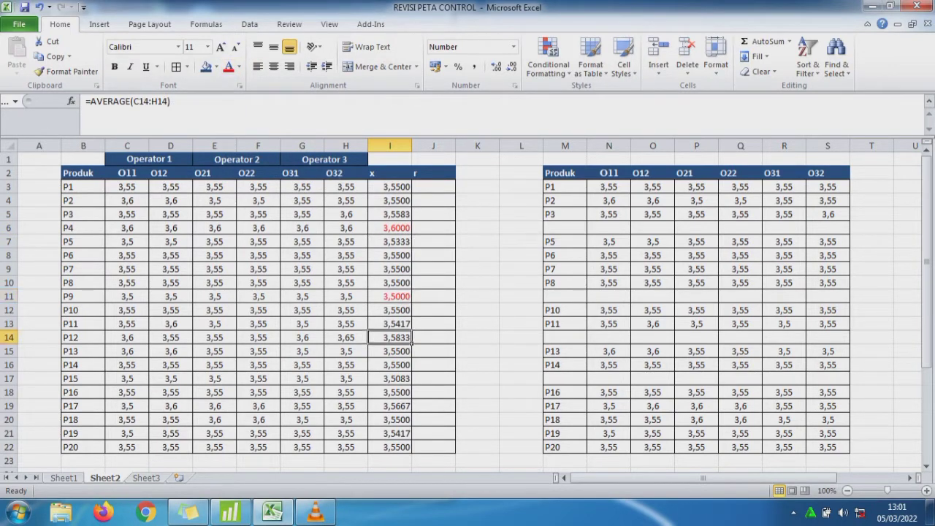
pyautogui.click(228, 66)
pyautogui.click(390, 378)
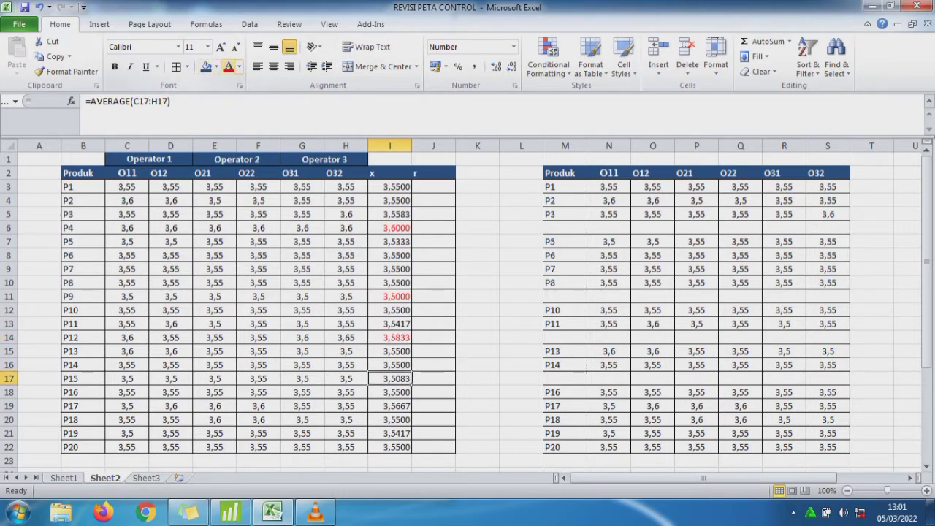
pyautogui.click(229, 67)
# Calculate P1's range in the r column as MAX(C3:H3)-MIN(C3:H3) and fill the formula down to P20.
pyautogui.click(433, 187)
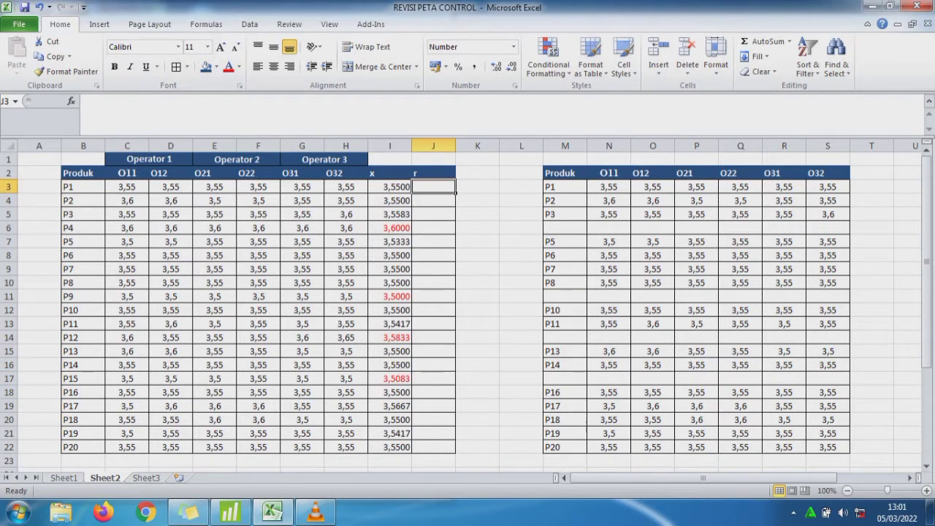
pyautogui.write('=ma')
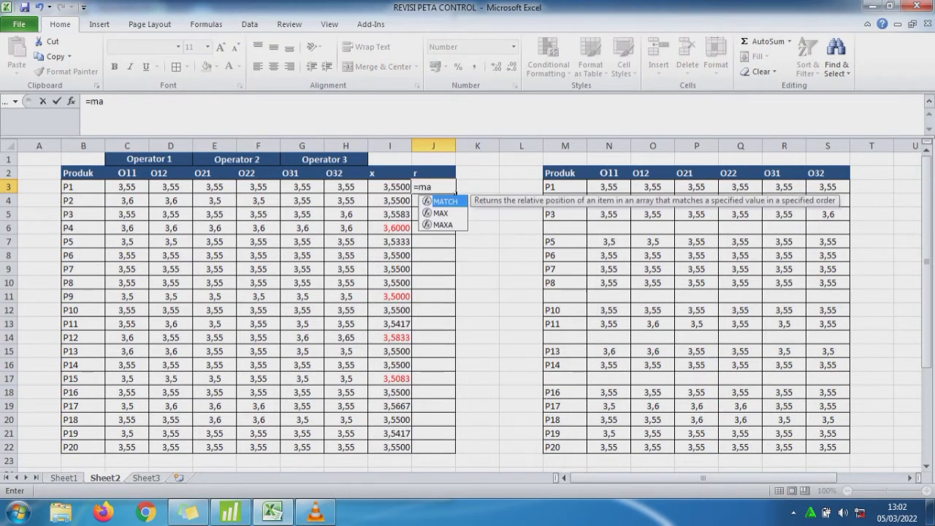
pyautogui.press('Down')
pyautogui.press('Tab')
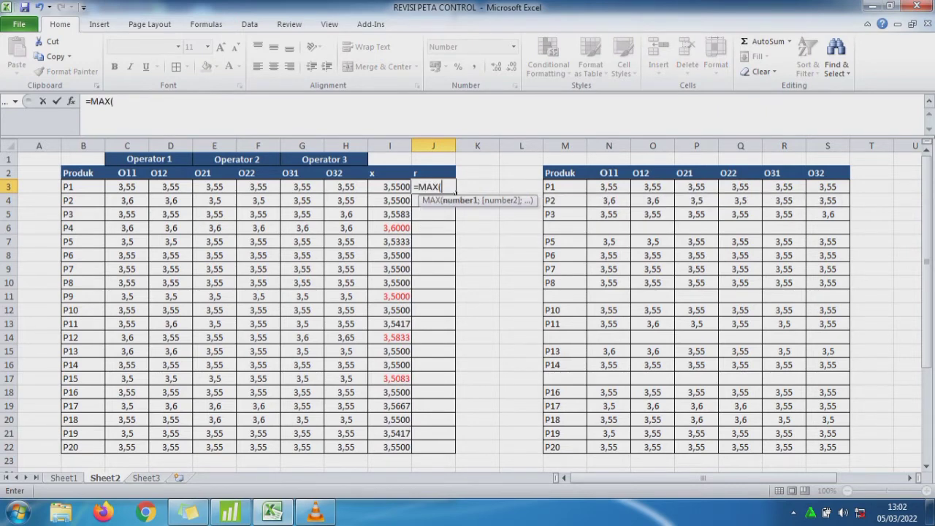
pyautogui.moveTo(124, 187); pyautogui.dragTo(369, 192)
pyautogui.write(')-')
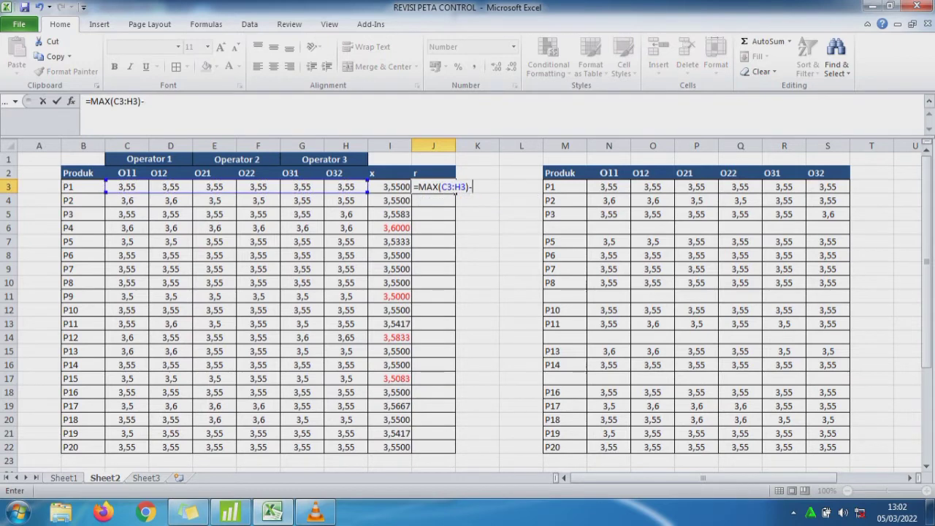
pyautogui.write('min(')
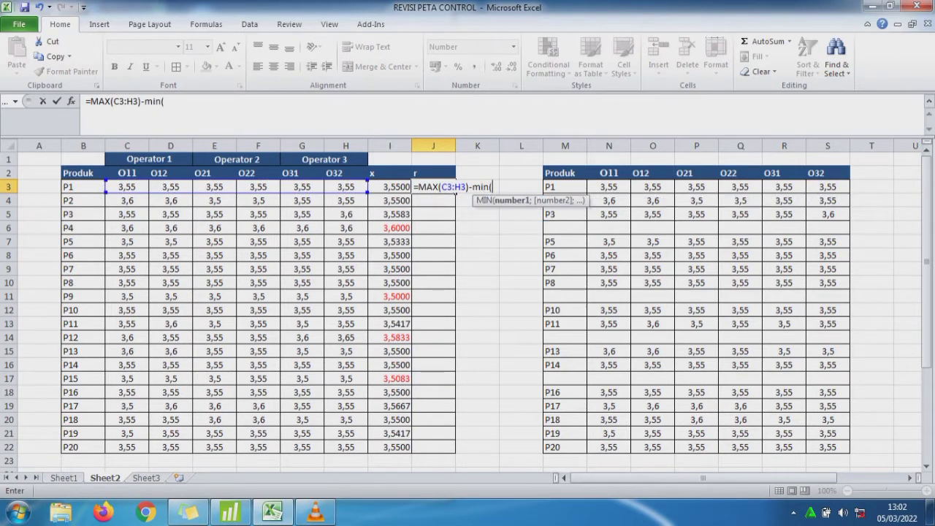
pyautogui.moveTo(124, 188); pyautogui.dragTo(362, 191)
pyautogui.write(')')
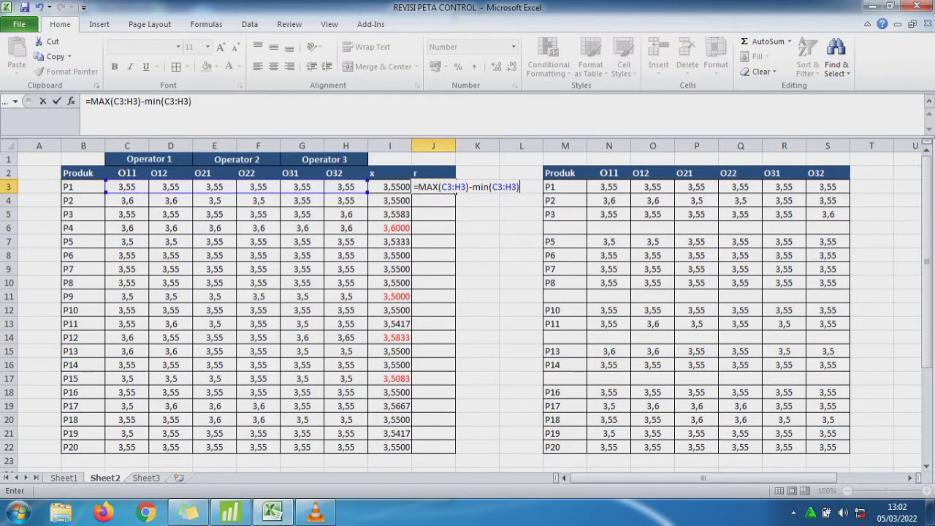
pyautogui.press('Return')
pyautogui.press('Up')
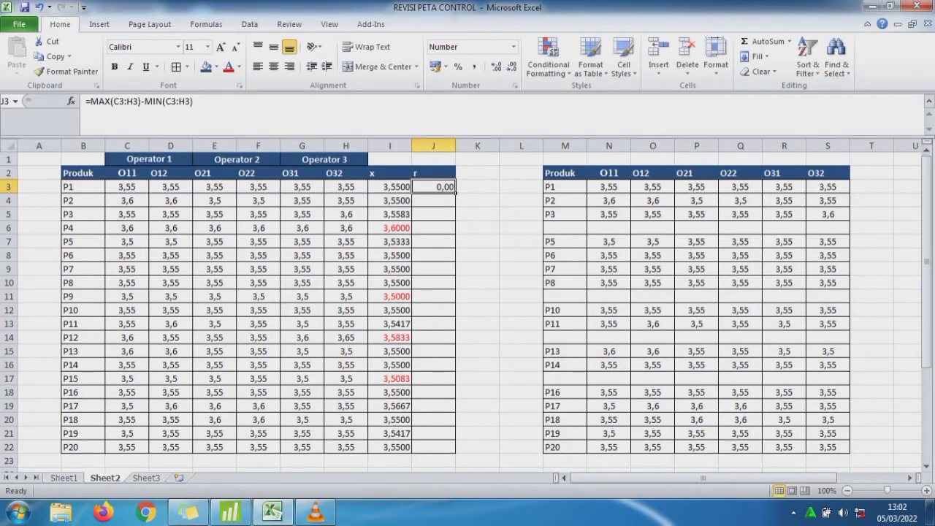
pyautogui.moveTo(455, 193); pyautogui.dragTo(451, 452)
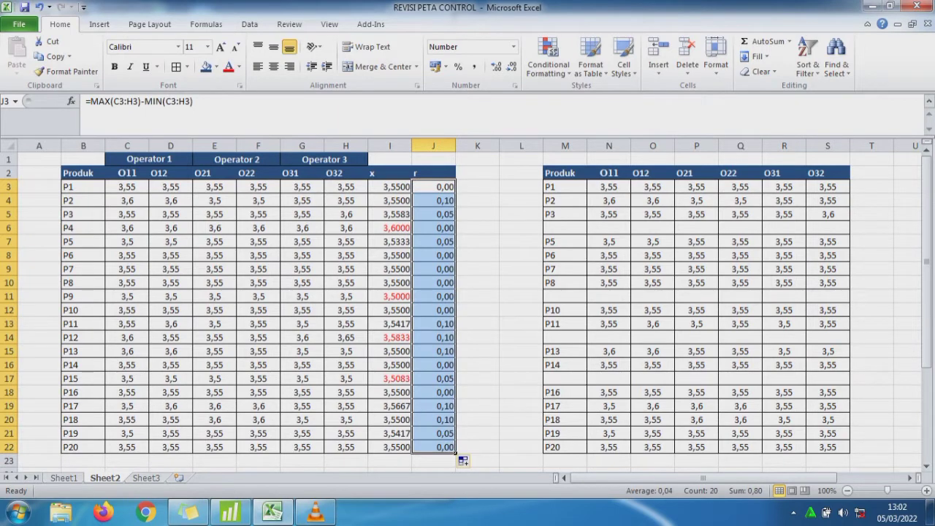
# Bring the Minitab chart back beside the worksheet and select the out-of-limit points on the R chart.
pyautogui.moveTo(127, 173); pyautogui.dragTo(346, 446)
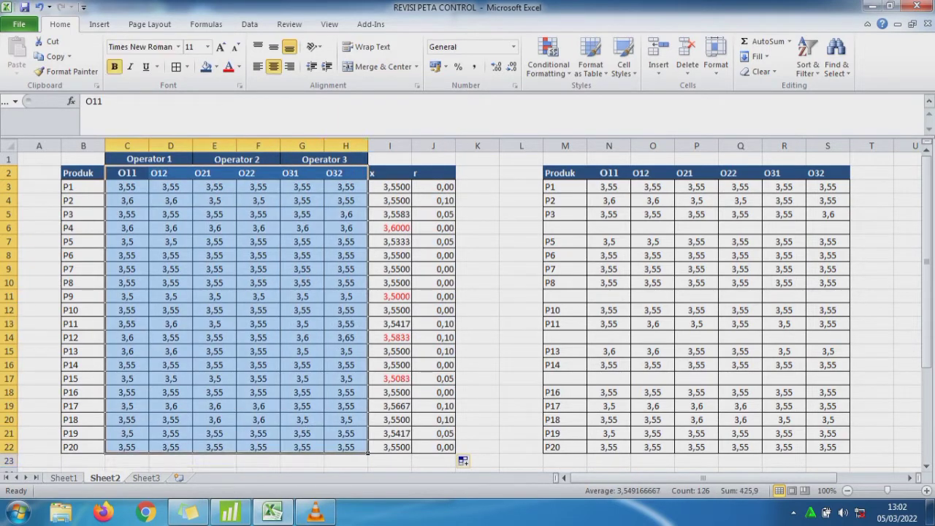
pyautogui.hotkey('ctrl', 'c')
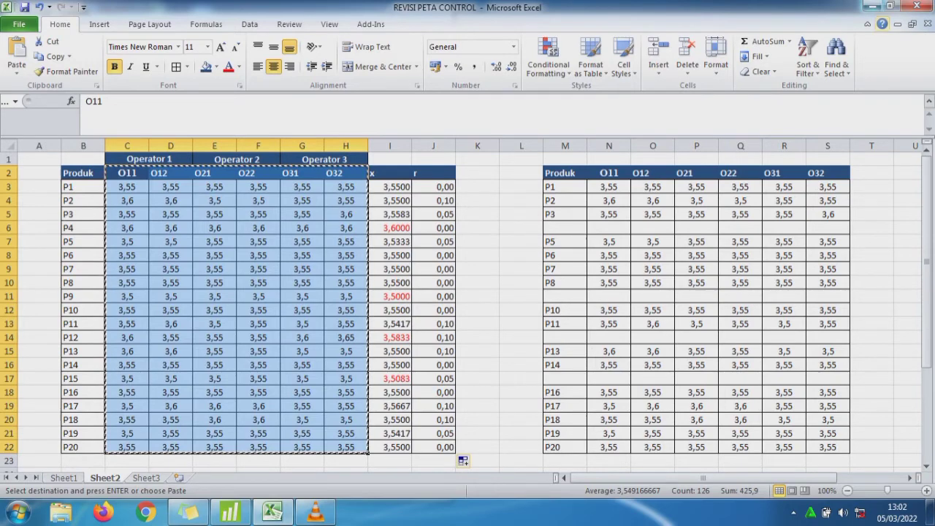
pyautogui.click(890, 6)
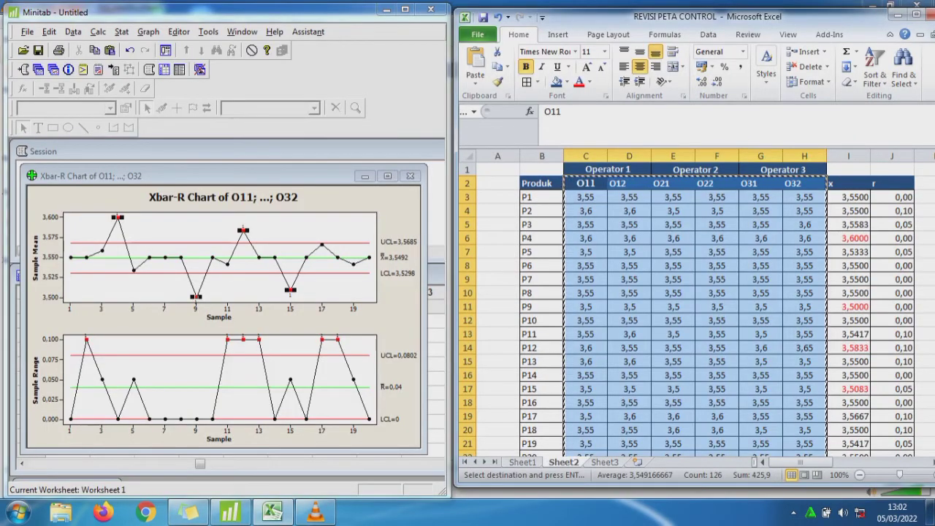
pyautogui.click(243, 340)
pyautogui.click(87, 340)
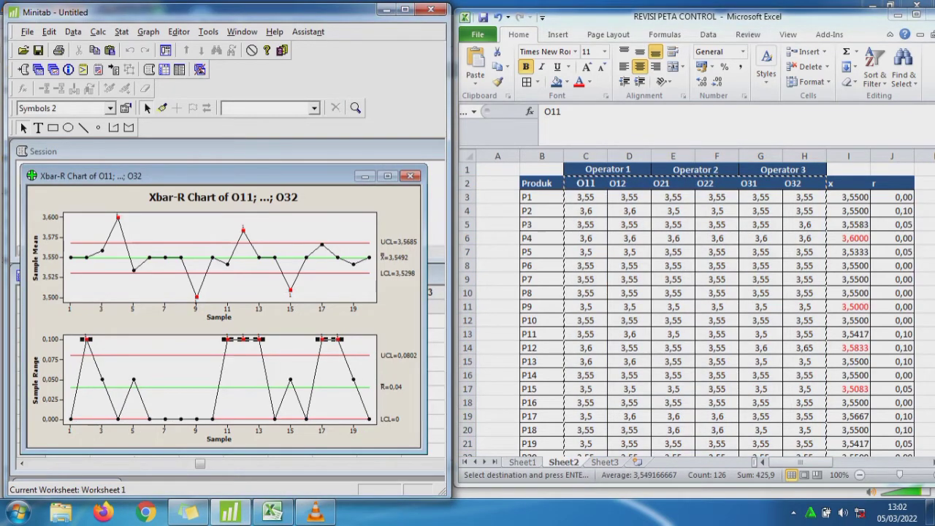
# Clear the P2 row, whose range is out of limits, in the copied table.
pyautogui.click(716, 265)
pyautogui.click(716, 266)
pyautogui.press('Right')
pyautogui.press('Right')
pyautogui.press('Right')
pyautogui.press('Right')
pyautogui.press('Right')
pyautogui.press('Right')
pyautogui.press('Right')
pyautogui.press('Right')
pyautogui.press('Right')
pyautogui.press('Right')
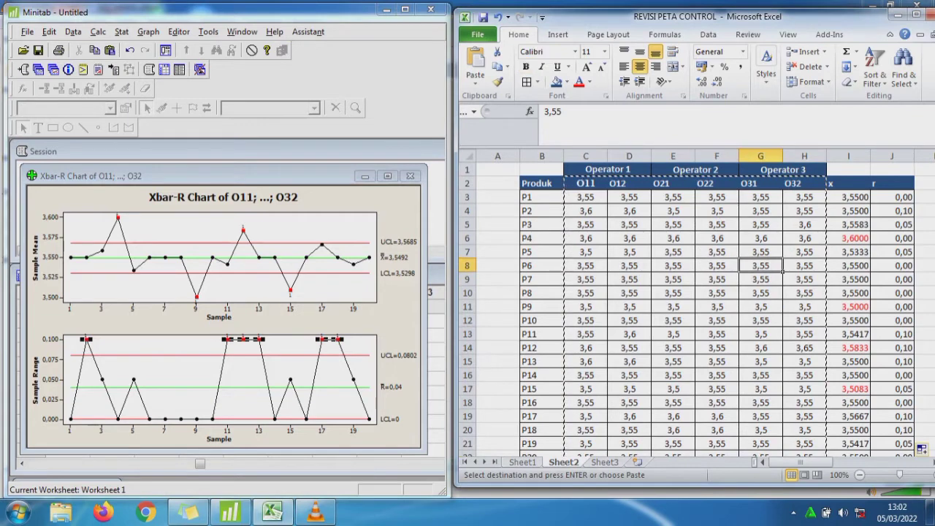
pyautogui.press('Right')
pyautogui.press('Right')
pyautogui.press('Right')
pyautogui.press('Right')
pyautogui.press('Right')
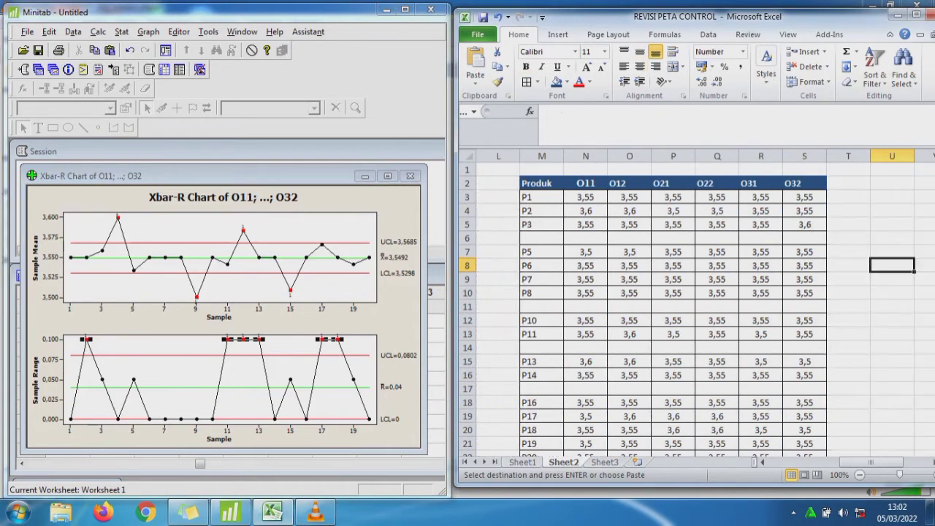
pyautogui.moveTo(542, 211); pyautogui.dragTo(804, 211)
pyautogui.press('Delete')
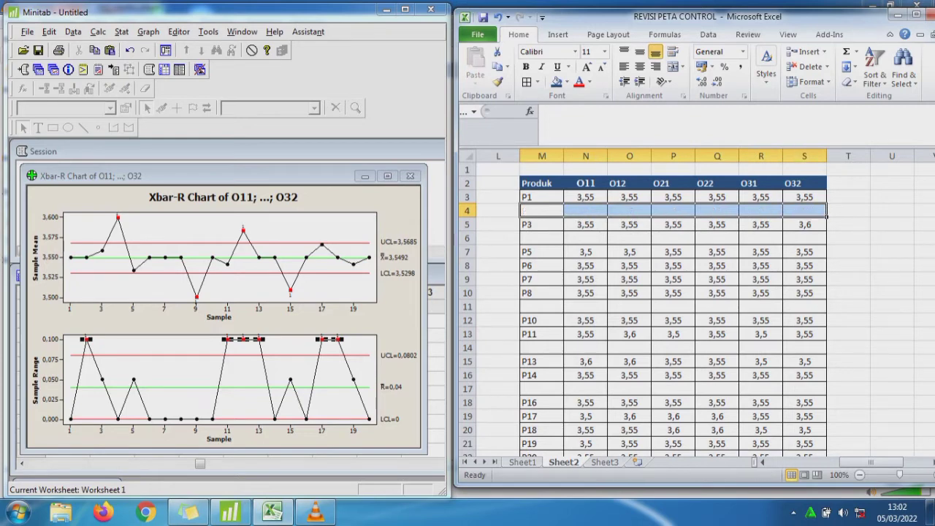
# Identify out-of-limit samples 11 to 13 on the R chart and clear rows P11 to P13 in the copied table.
pyautogui.click(227, 337)
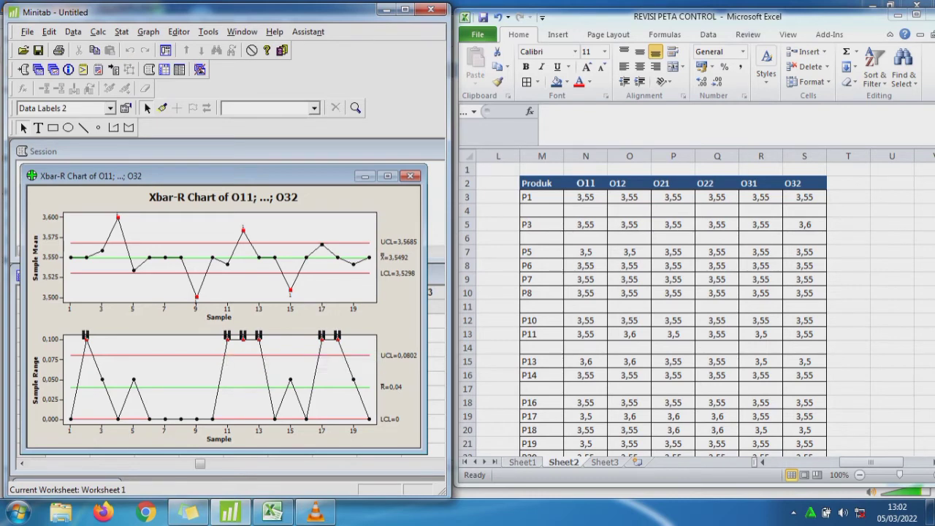
pyautogui.click(541, 334)
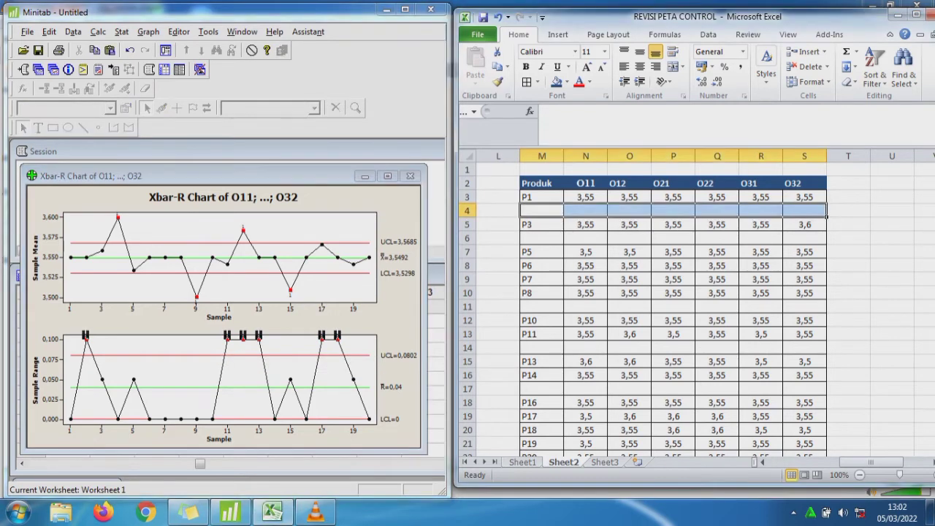
pyautogui.moveTo(541, 334); pyautogui.dragTo(804, 360)
pyautogui.press('Delete')
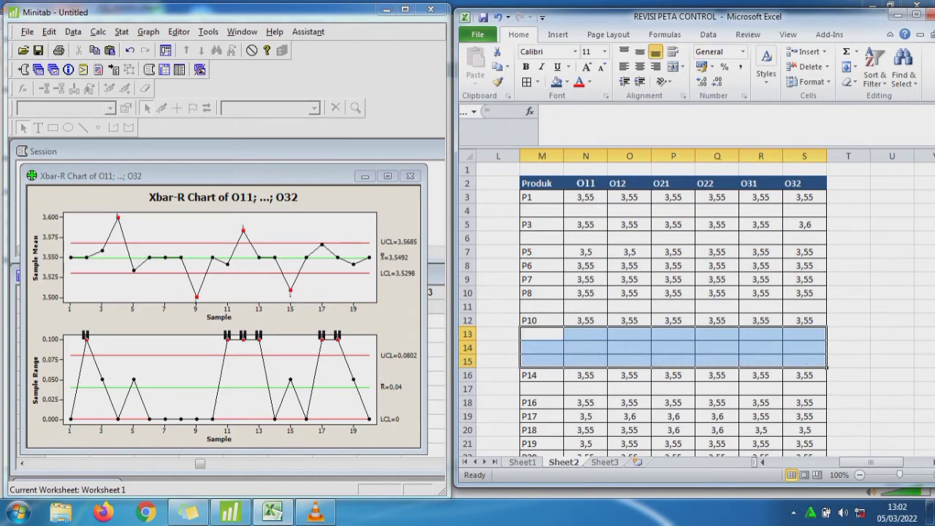
# Identify out-of-limit samples 17 and 18 on the R chart and clear the P17 and P18 rows in the copied table.
pyautogui.click(321, 336)
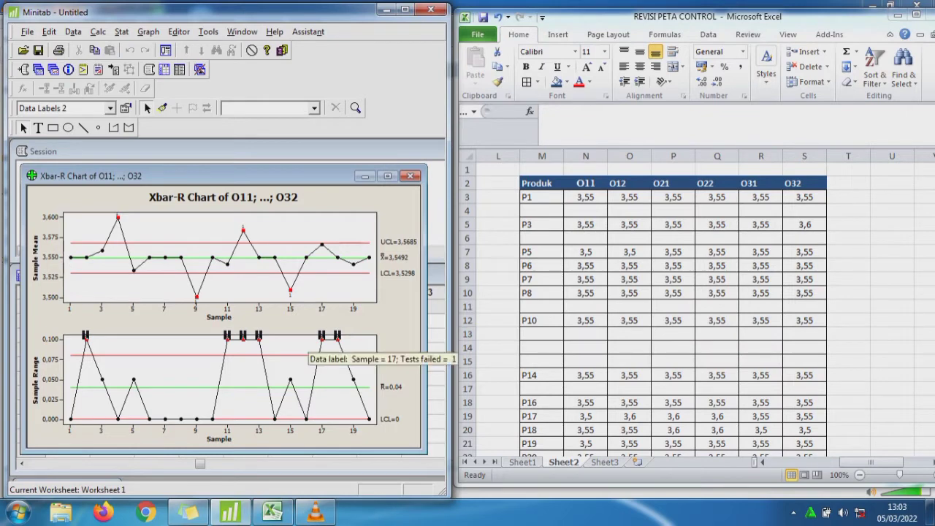
pyautogui.click(541, 416)
pyautogui.moveTo(541, 416); pyautogui.dragTo(827, 436)
pyautogui.press('Delete')
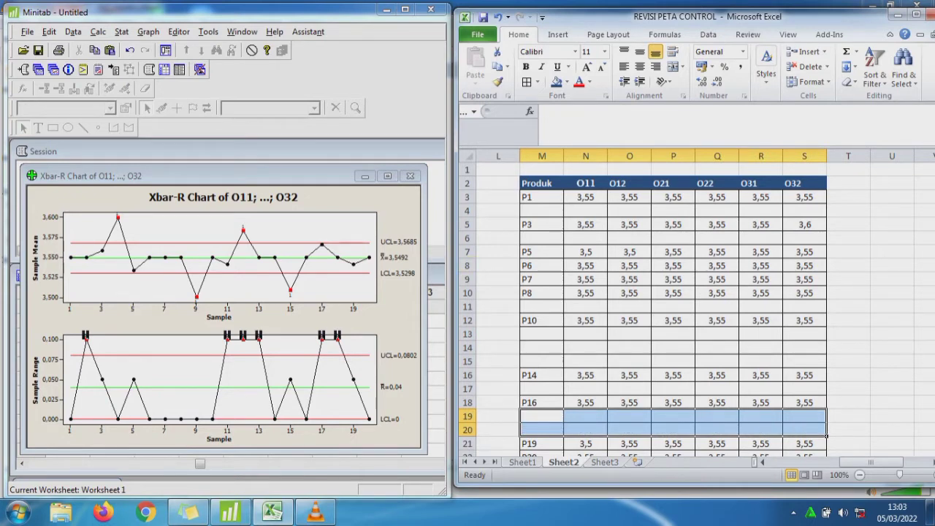
# Color the r values of P2, P11 to P13, P17 and P18 in the original table red.
pyautogui.click(498, 321)
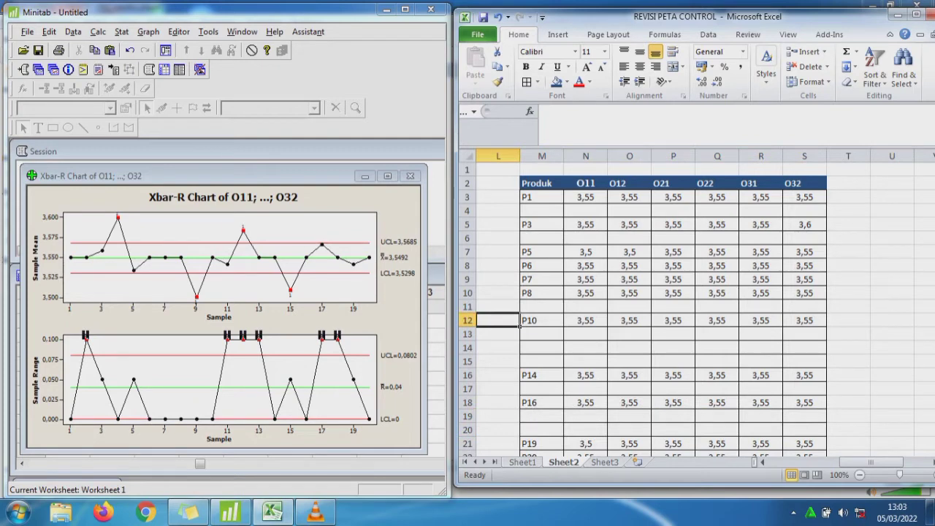
pyautogui.press('Left')
pyautogui.press('Left')
pyautogui.press('Left')
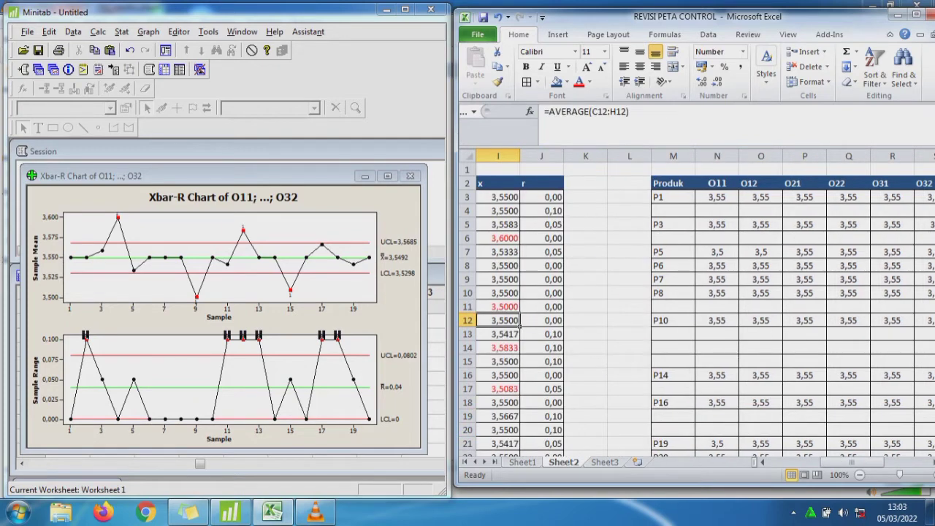
pyautogui.click(553, 210)
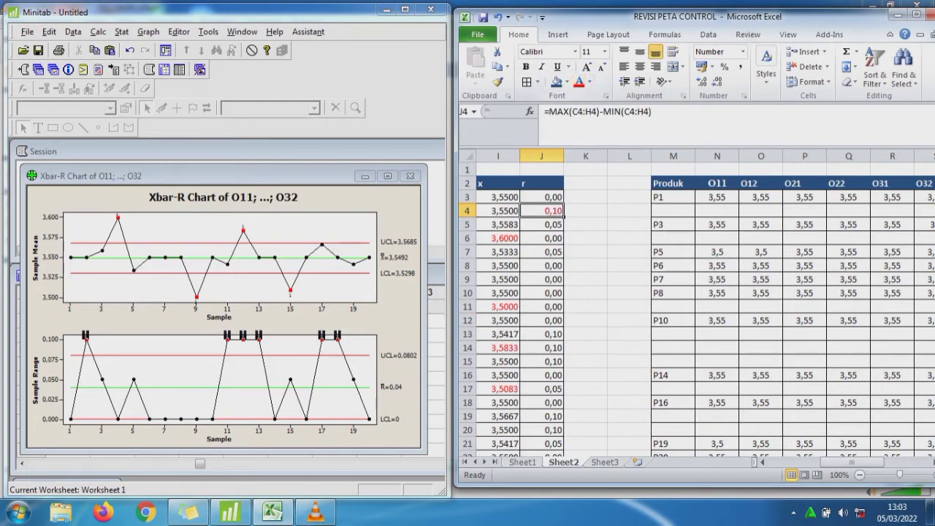
pyautogui.moveTo(544, 333); pyautogui.dragTo(544, 362)
pyautogui.click(578, 82)
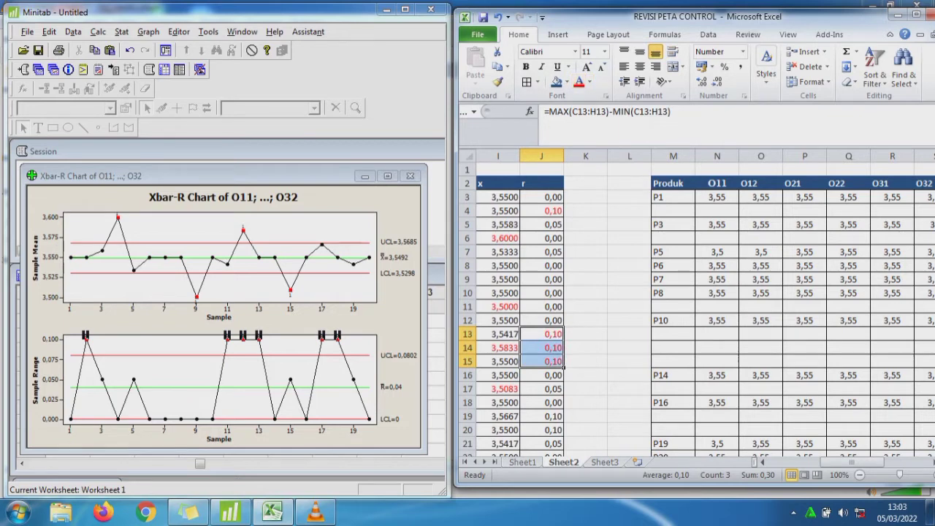
pyautogui.moveTo(544, 417); pyautogui.dragTo(544, 429)
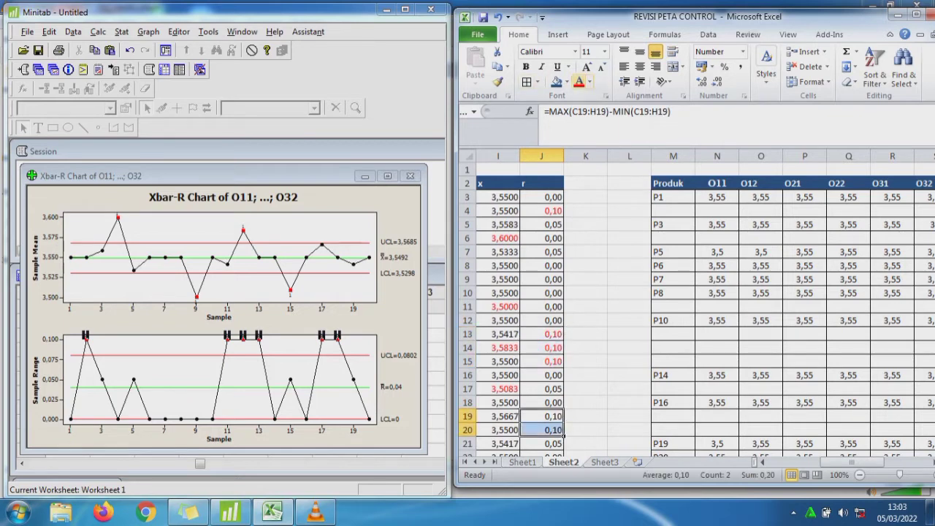
pyautogui.click(578, 82)
pyautogui.click(629, 361)
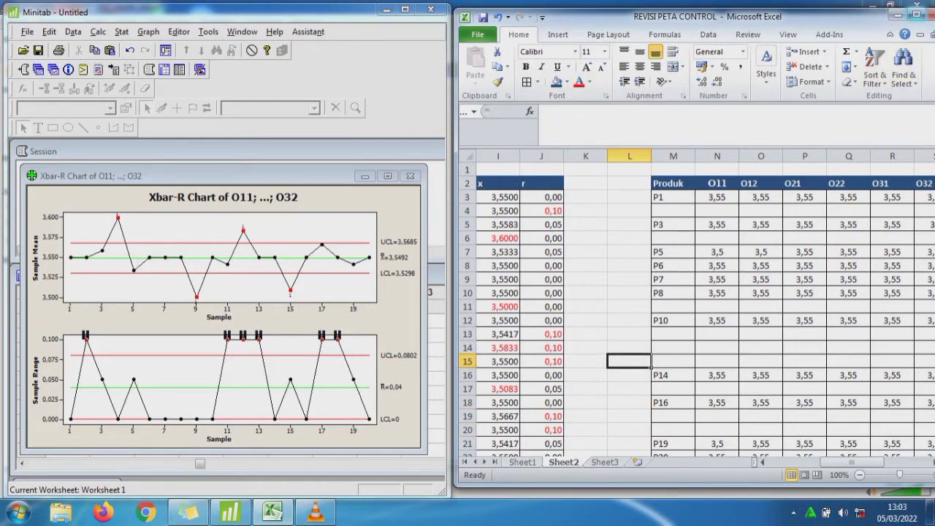
# Maximize the Excel window and bring the original table back into view beside the reduced copied table.
pyautogui.click(916, 14)
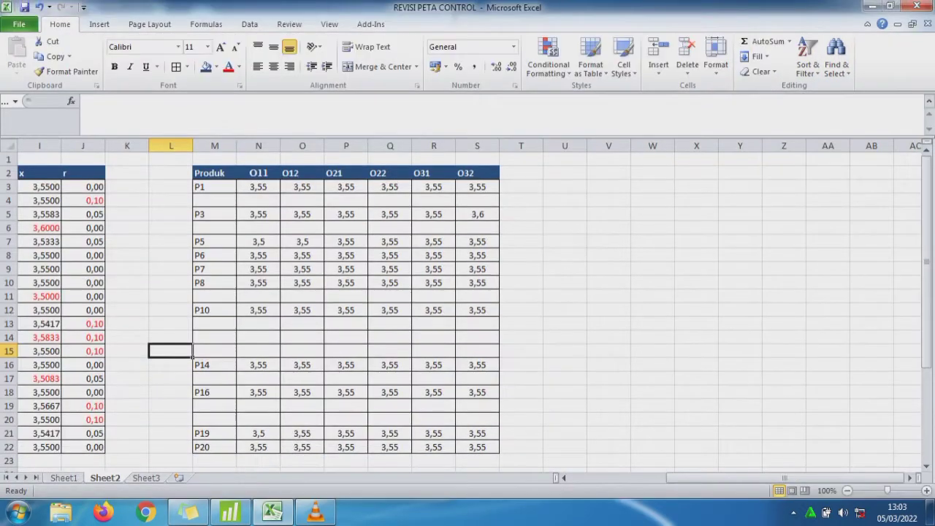
pyautogui.click(521, 296)
pyautogui.click(477, 296)
pyautogui.press('Left')
pyautogui.press('Left')
pyautogui.press('Left')
pyautogui.press('Left')
pyautogui.press('Left')
pyautogui.press('Left')
pyautogui.press('Left')
pyautogui.press('Left')
pyautogui.press('Left')
pyautogui.press('Left')
pyautogui.press('Left')
pyautogui.press('Left')
pyautogui.press('Left')
pyautogui.press('Left')
pyautogui.press('Left')
pyautogui.press('Left')
pyautogui.press('Left')
pyautogui.press('Left')
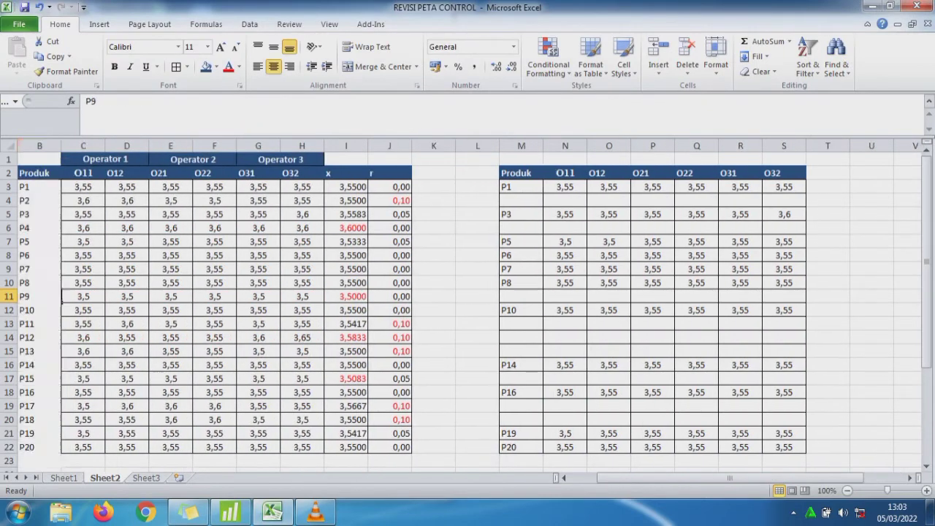
# Move the P3, P5 to P8 and P10 rows of the copied table up to close the blank rows below P1.
pyautogui.moveTo(564, 214); pyautogui.dragTo(851, 200)
pyautogui.moveTo(564, 241); pyautogui.dragTo(828, 262)
pyautogui.moveTo(565, 310); pyautogui.dragTo(828, 276)
# Move the P14, P16, P19 and P20 rows of the copied table up so they follow P10 without gaps.
pyautogui.moveTo(565, 364); pyautogui.dragTo(827, 447)
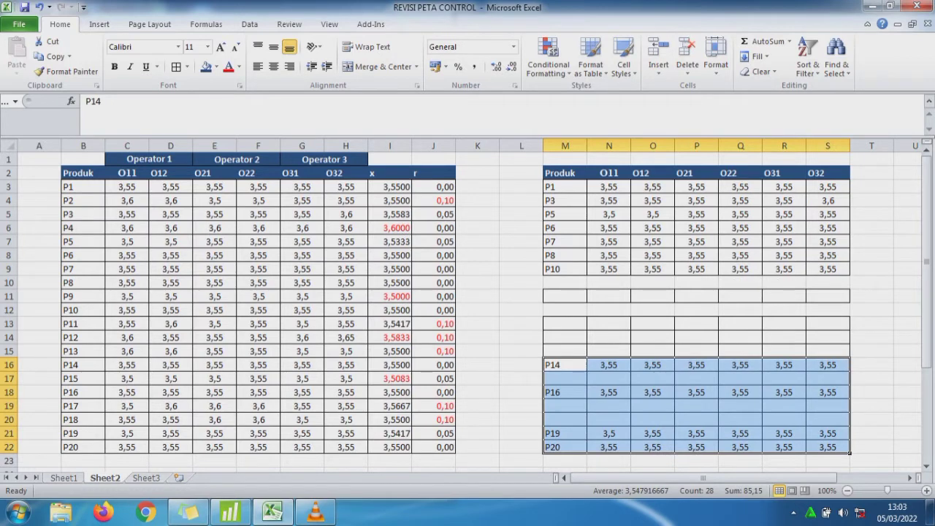
pyautogui.moveTo(849, 369); pyautogui.dragTo(850, 286)
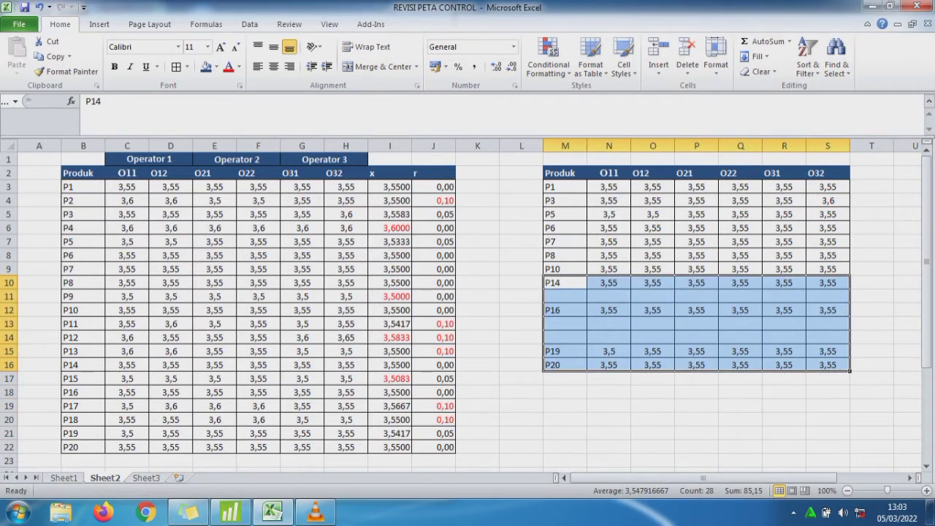
pyautogui.moveTo(564, 309); pyautogui.dragTo(850, 296)
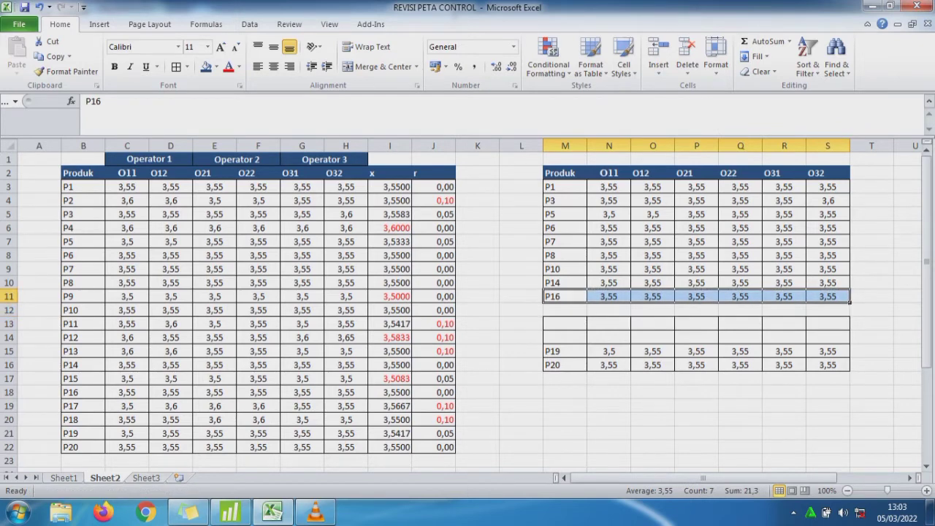
pyautogui.moveTo(564, 350); pyautogui.dragTo(803, 330)
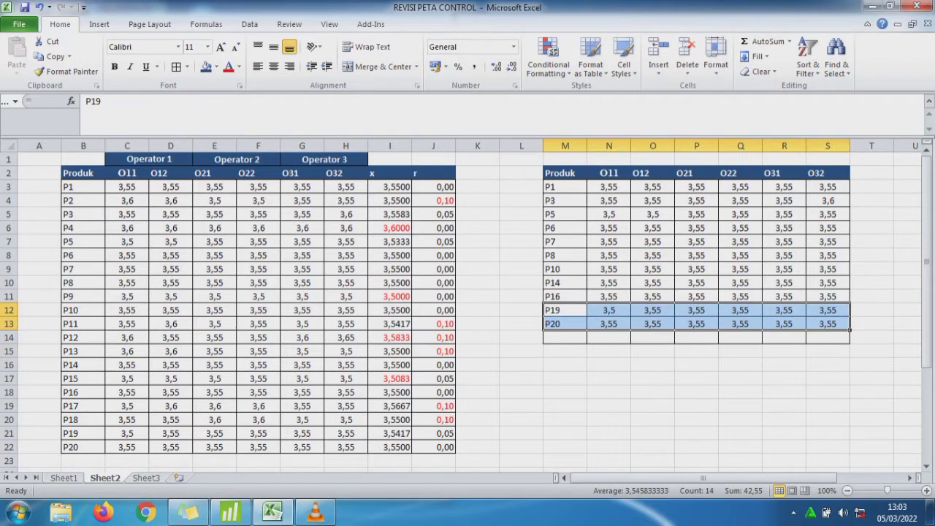
# Copy the reduced table's measurements in N3:S13, switch to Minitab, maximize it and minimize the old Xbar-R chart.
pyautogui.moveTo(609, 187); pyautogui.dragTo(827, 323)
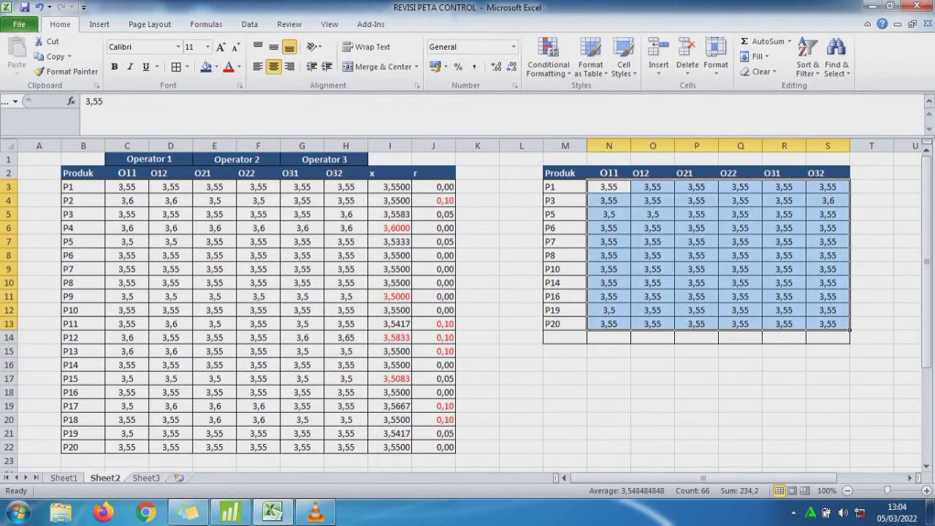
pyautogui.hotkey('ctrl', 'c')
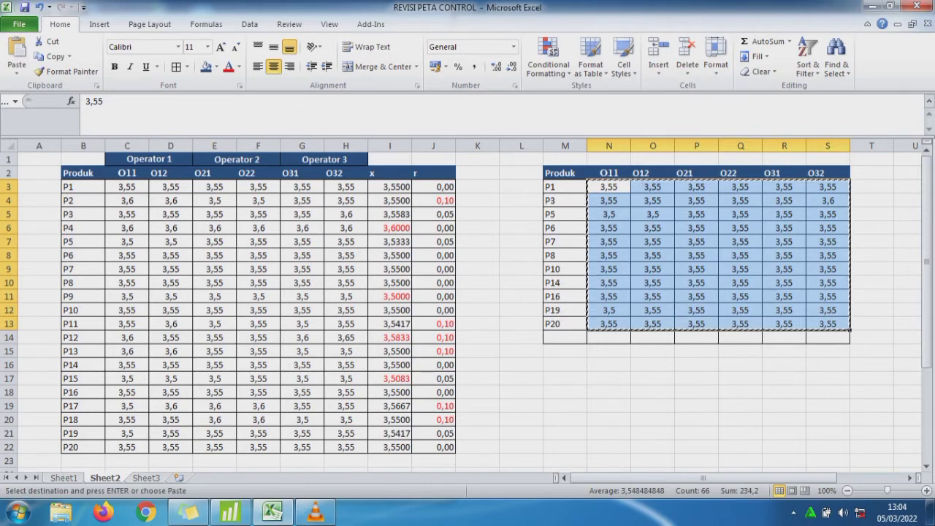
pyautogui.click(230, 512)
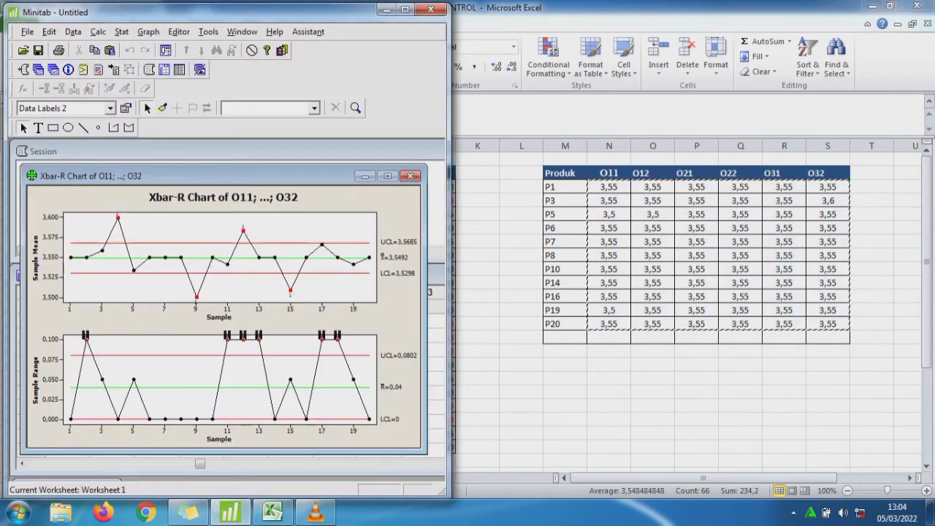
pyautogui.click(405, 9)
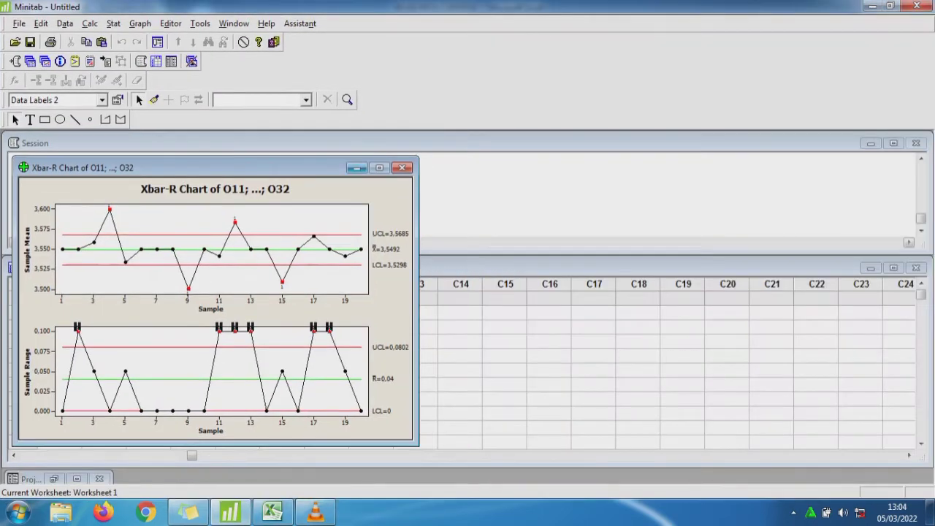
pyautogui.click(356, 168)
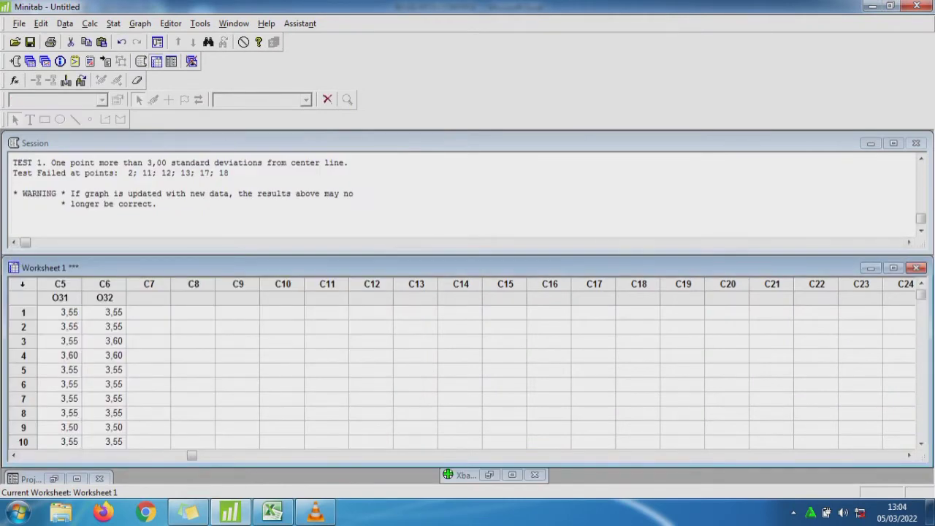
# Paste the copied measurements into the worksheet starting at row 1 of column C8.
pyautogui.click(149, 312)
pyautogui.press('Left')
pyautogui.press('Left')
pyautogui.press('Left')
pyautogui.press('Left')
pyautogui.press('Left')
pyautogui.press('Left')
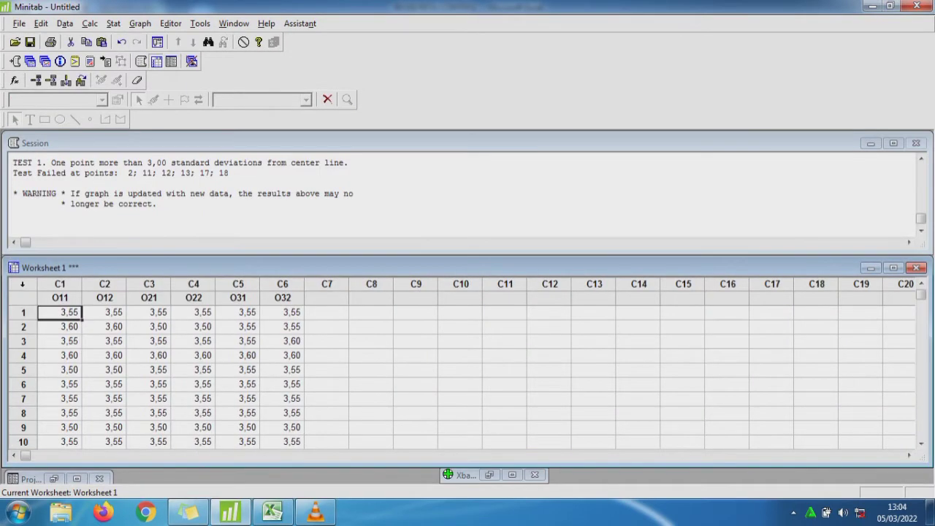
pyautogui.click(371, 313)
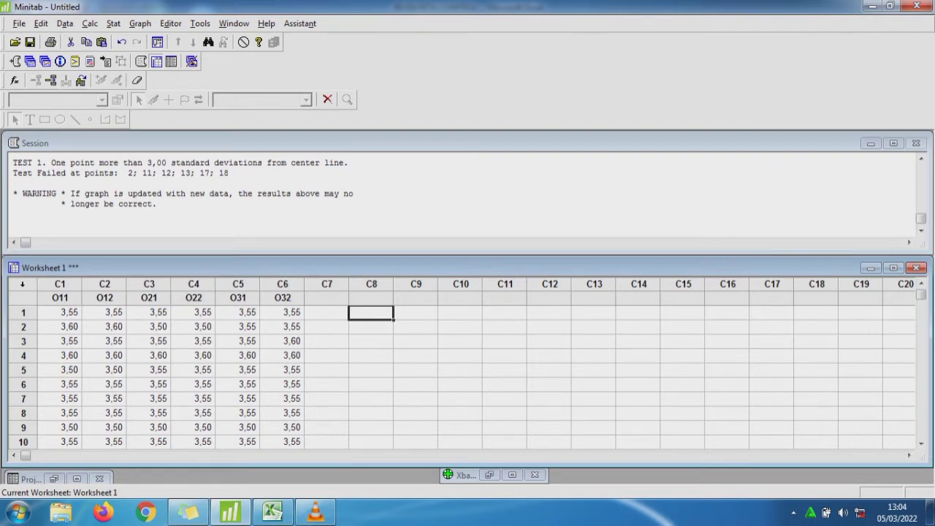
pyautogui.hotkey('ctrl', 'v')
# Name worksheet columns C8 to C13 R1, R2, R3, R4, R5 and R6.
pyautogui.click(371, 298)
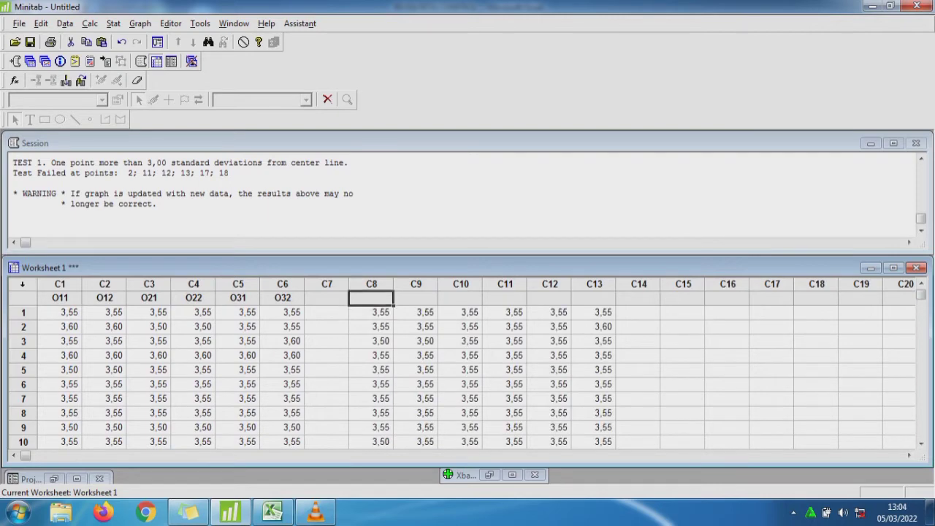
pyautogui.write('r1')
pyautogui.press('BackSpace')
pyautogui.press('BackSpace')
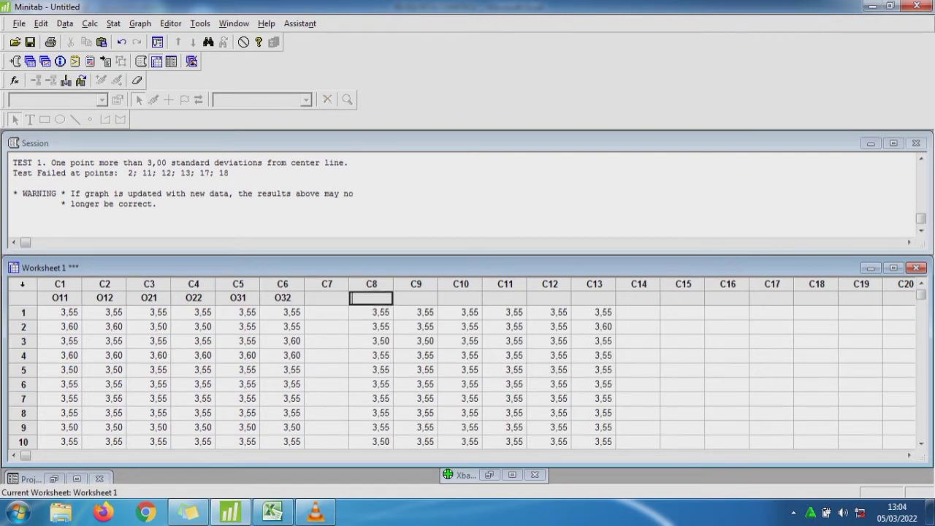
pyautogui.write('R1')
pyautogui.press('Tab')
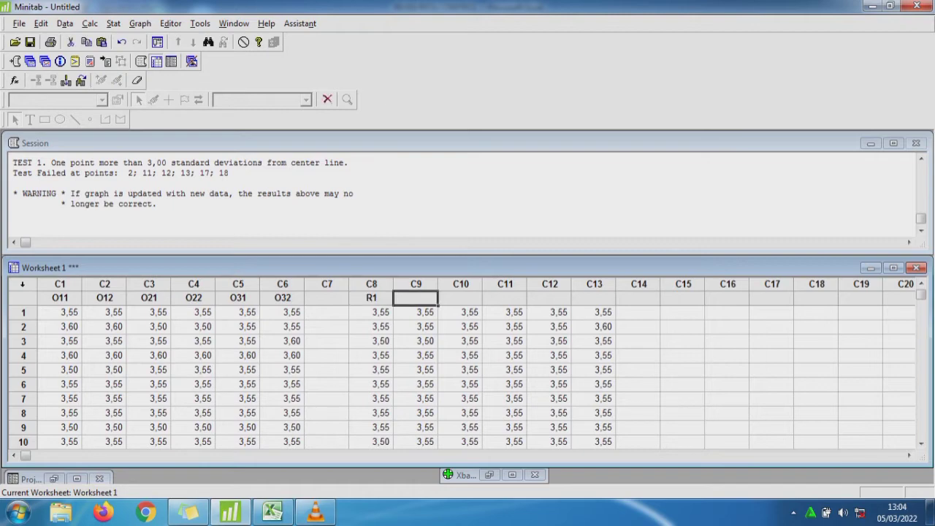
pyautogui.write('R2')
pyautogui.press('Tab')
pyautogui.write('R3')
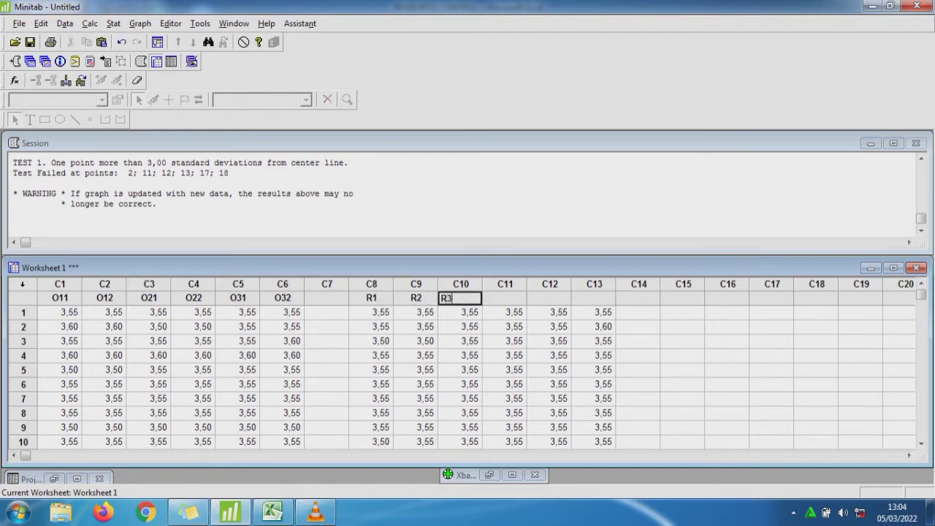
pyautogui.press('Tab')
pyautogui.write('R4')
pyautogui.press('Tab')
pyautogui.write('R5')
pyautogui.press('Tab')
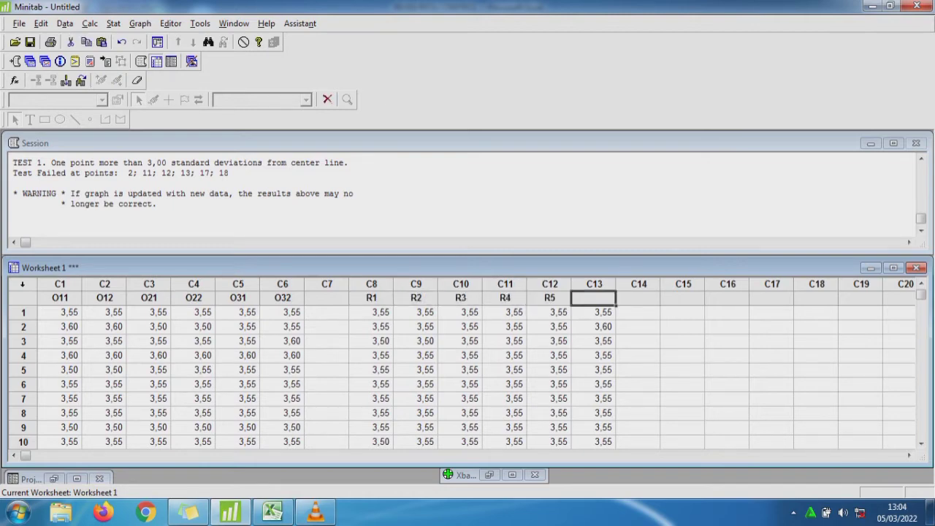
pyautogui.write('R6')
pyautogui.press('Tab')
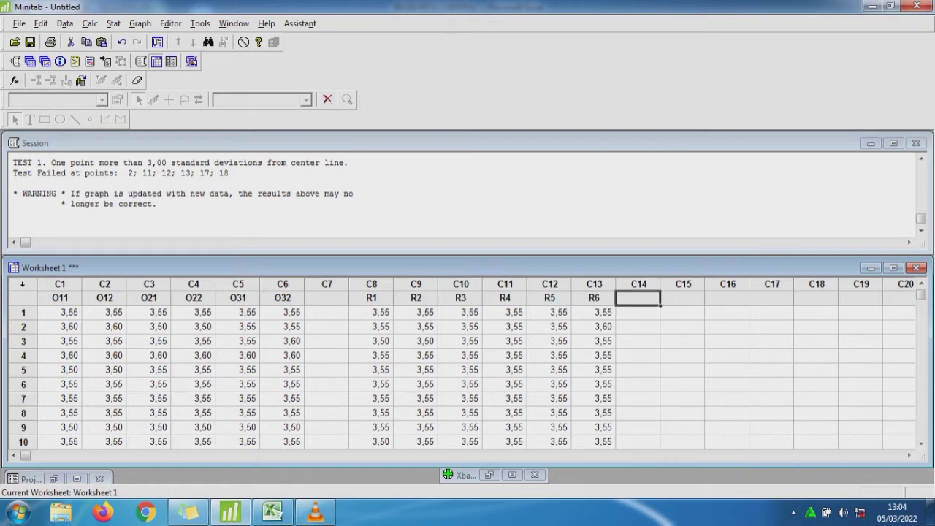
# Check the pasted R1 to R6 data down to its last row and return to the top of the worksheet.
pyautogui.press('Down')
pyautogui.press('Down')
pyautogui.press('Down')
pyautogui.press('Down')
pyautogui.press('Down')
pyautogui.press('Down')
pyautogui.press('Down')
pyautogui.press('Down')
pyautogui.press('Down')
pyautogui.press('Down')
pyautogui.press('Down')
pyautogui.press('Down')
pyautogui.press('Down')
pyautogui.press('Down')
pyautogui.press('Down')
pyautogui.press('Down')
pyautogui.press('Down')
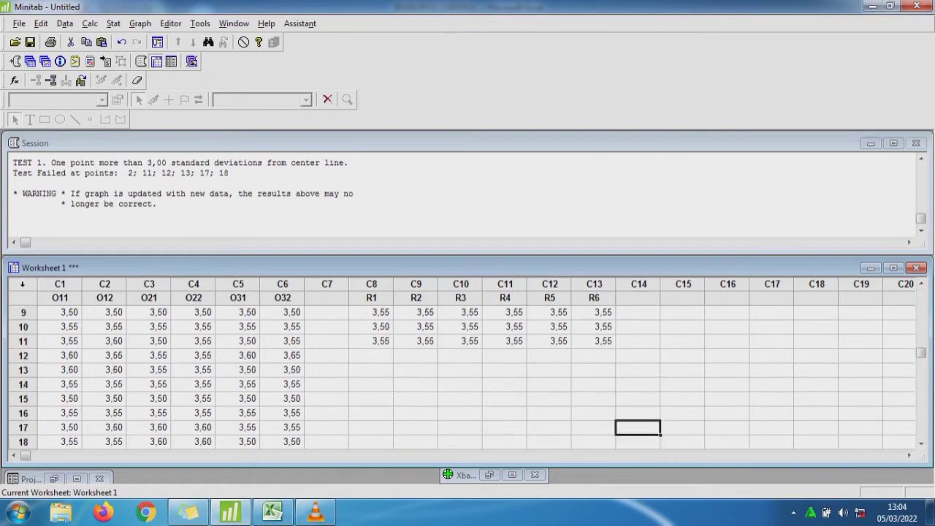
pyautogui.press('Up')
pyautogui.press('Up')
pyautogui.press('Up')
pyautogui.press('Up')
pyautogui.press('Up')
pyautogui.press('Up')
pyautogui.press('Up')
pyautogui.press('Up')
pyautogui.press('Up')
pyautogui.press('Up')
pyautogui.press('Up')
pyautogui.press('Up')
pyautogui.press('Up')
pyautogui.press('Up')
pyautogui.press('Up')
pyautogui.press('Up')
pyautogui.press('Up')
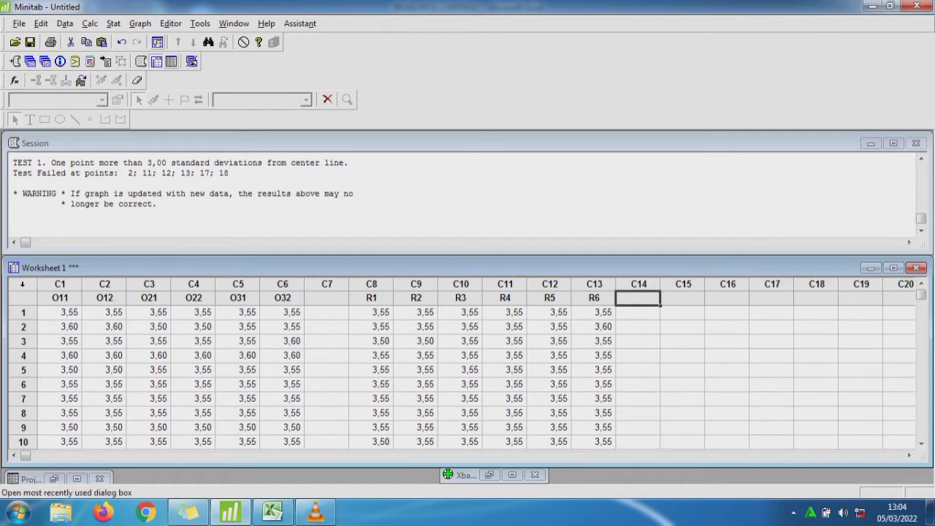
# Open the Xbar-R chart setup for subgroups and clear the previous O11-O32 column entry.
pyautogui.hotkey('alt', 's')
pyautogui.press('Down')
pyautogui.press('Down')
pyautogui.press('Down')
pyautogui.press('Down')
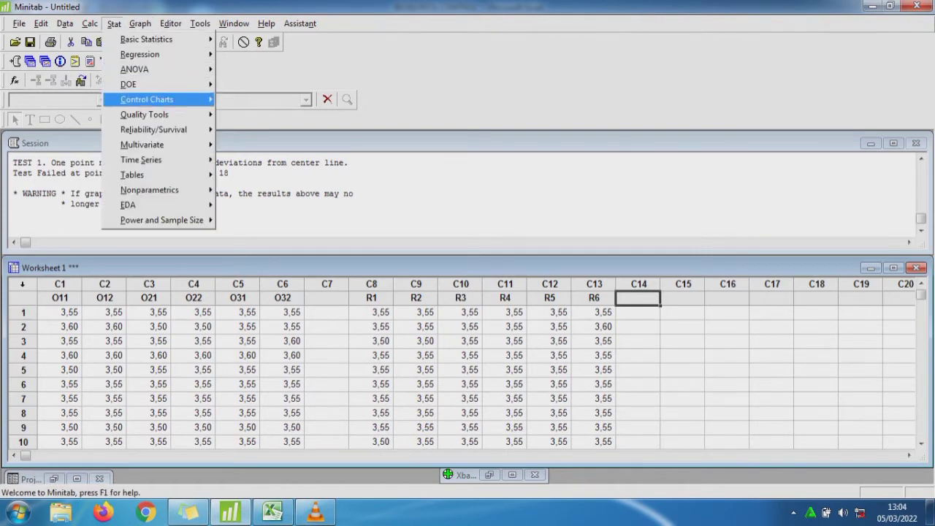
pyautogui.press('Right')
pyautogui.press('Down')
pyautogui.press('Right')
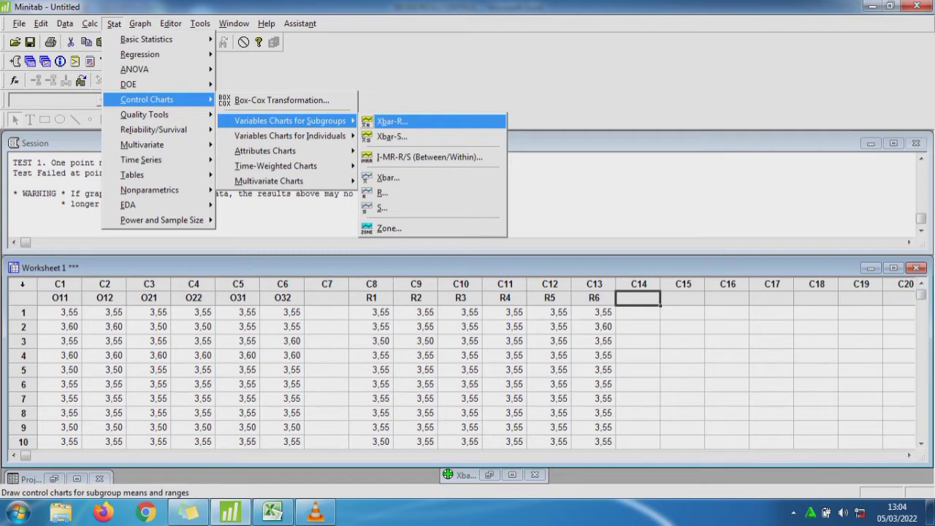
pyautogui.press('Return')
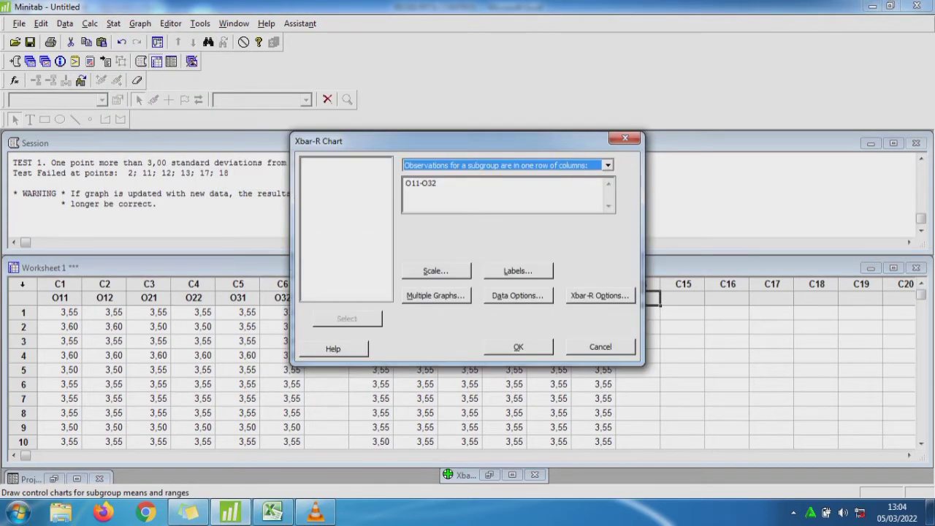
pyautogui.press('Tab')
pyautogui.press('BackSpace')
pyautogui.press('BackSpace')
pyautogui.press('BackSpace')
pyautogui.press('BackSpace')
pyautogui.press('BackSpace')
pyautogui.press('BackSpace')
pyautogui.press('BackSpace')
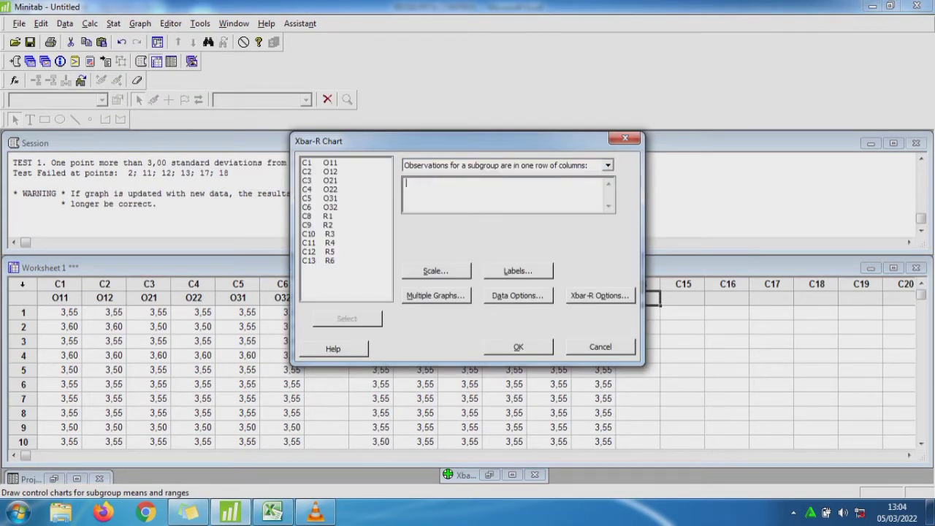
pyautogui.moveTo(328, 216); pyautogui.dragTo(329, 252)
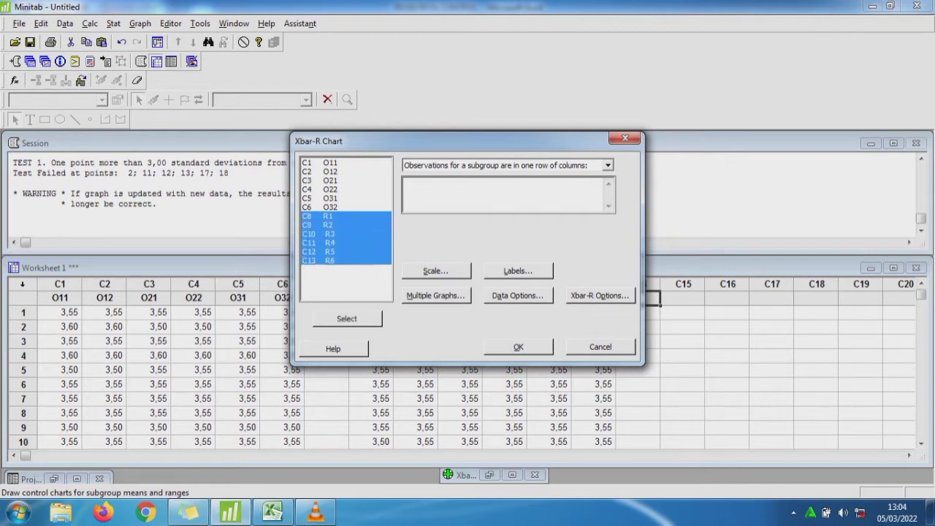
pyautogui.press('Return')
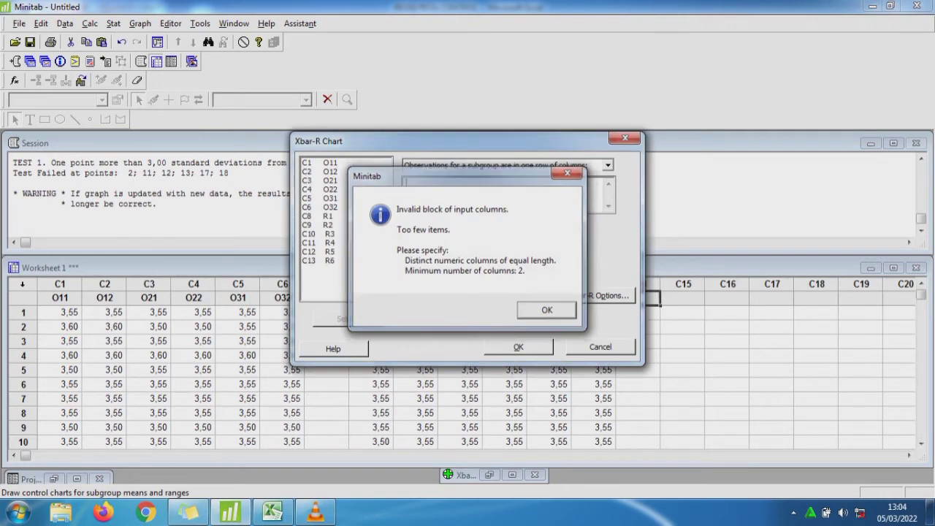
pyautogui.press('Return')
# Create the Xbar-R chart from columns R1 to R6 and move its window fully into view.
pyautogui.write('R1')
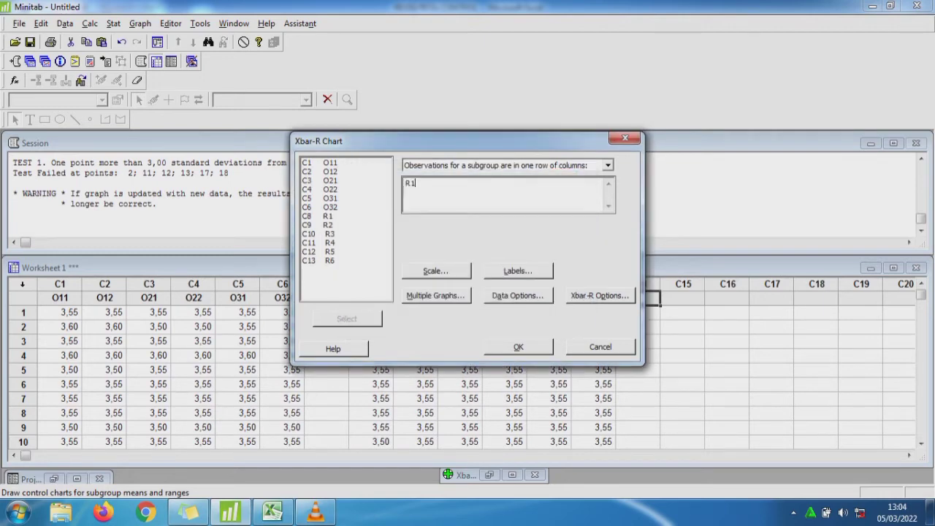
pyautogui.write(' R2')
pyautogui.doubleClick(328, 234)
pyautogui.doubleClick(329, 243)
pyautogui.doubleClick(329, 252)
pyautogui.doubleClick(328, 261)
pyautogui.press('Return')
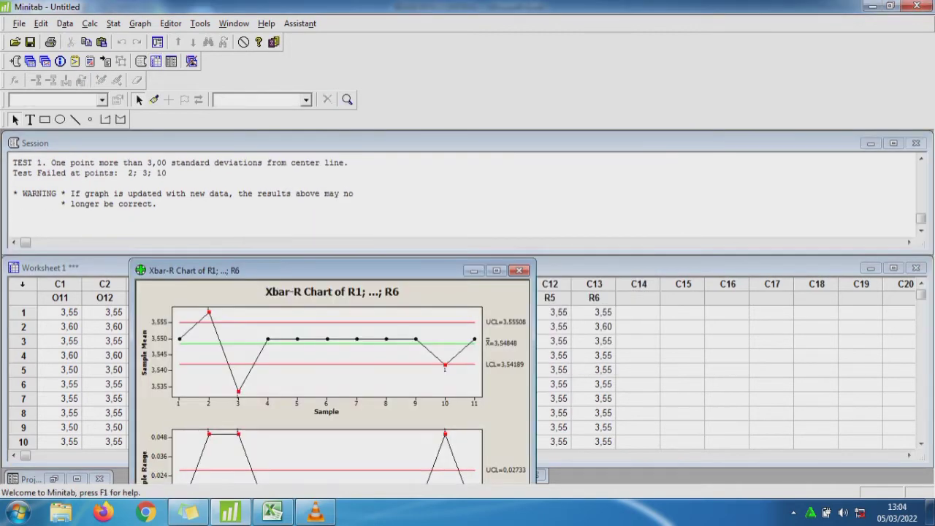
pyautogui.moveTo(314, 270); pyautogui.dragTo(206, 165)
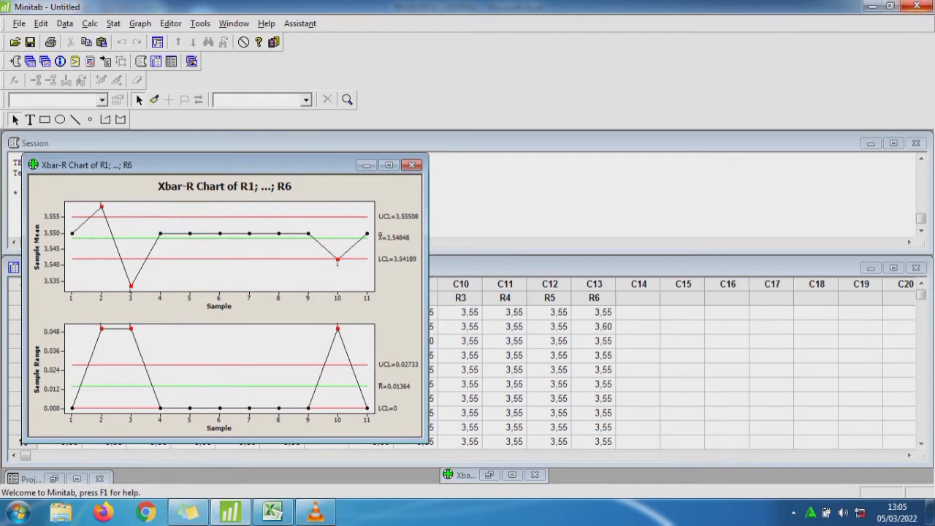
# Restore the Minitab and Excel windows side by side and bring the reduced table into view beside the new chart.
pyautogui.click(890, 6)
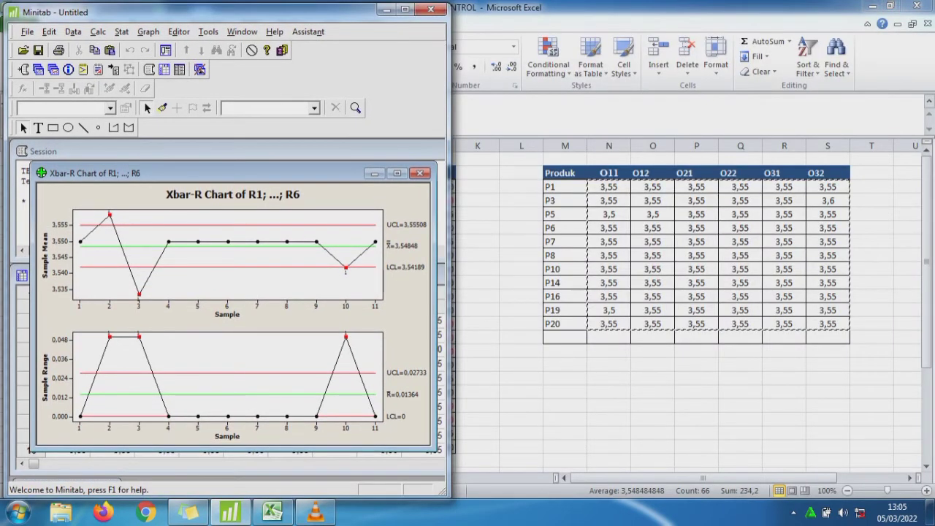
pyautogui.click(272, 512)
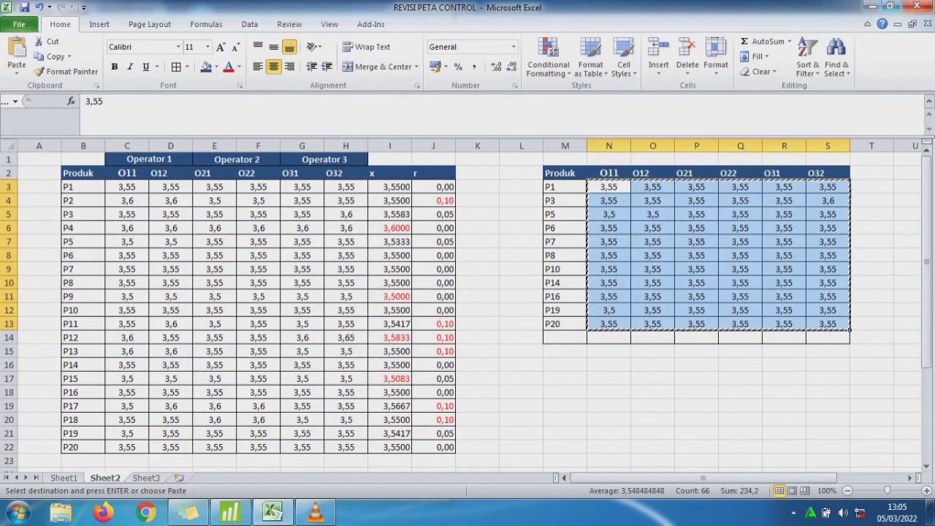
pyautogui.click(890, 6)
pyautogui.click(630, 279)
pyautogui.press('Right')
pyautogui.press('Right')
pyautogui.press('Right')
pyautogui.press('Right')
pyautogui.press('Right')
pyautogui.press('Right')
pyautogui.press('Right')
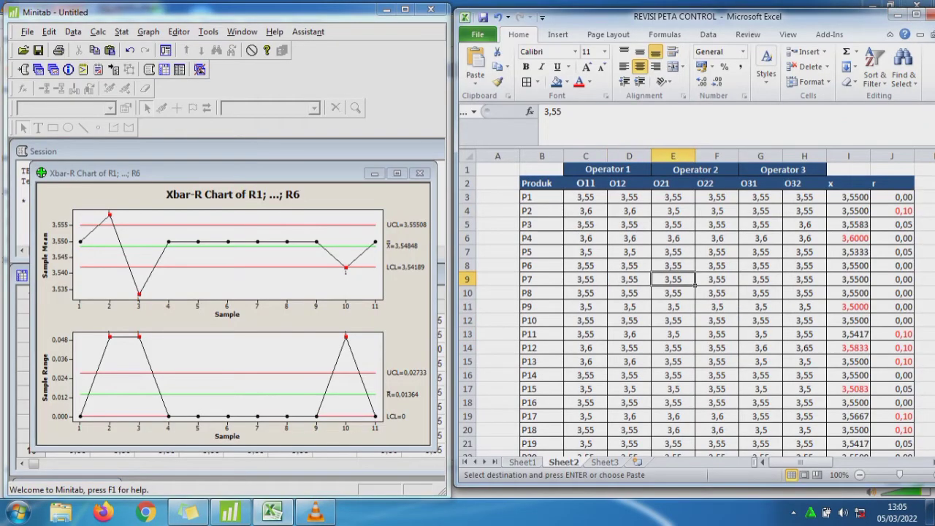
pyautogui.press('Right')
pyautogui.press('Right')
pyautogui.press('Right')
pyautogui.press('Right')
pyautogui.press('Right')
pyautogui.press('Right')
pyautogui.press('Right')
pyautogui.press('Right')
pyautogui.press('Right')
pyautogui.press('Right')
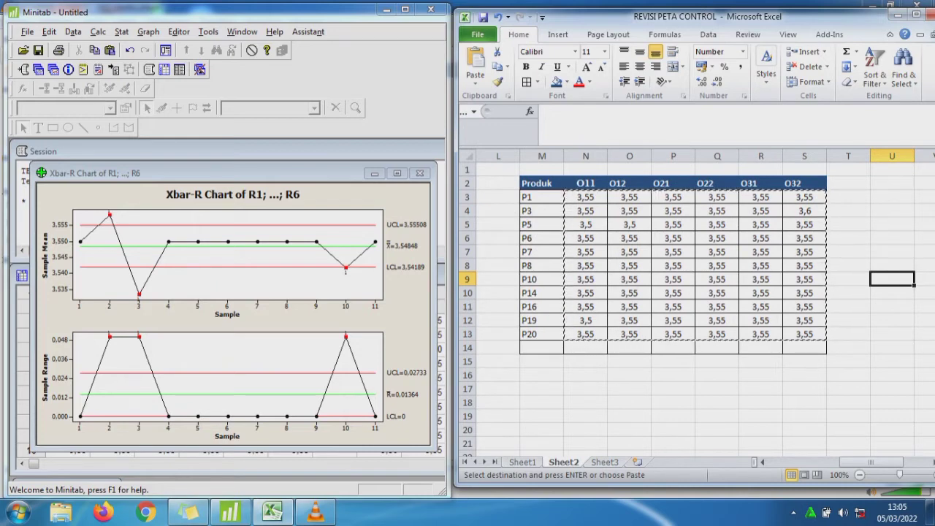
# Identify out-of-limit sample 2 on the new Xbar chart and select its matching P3 row in the reduced table.
pyautogui.click(110, 215)
pyautogui.click(109, 215)
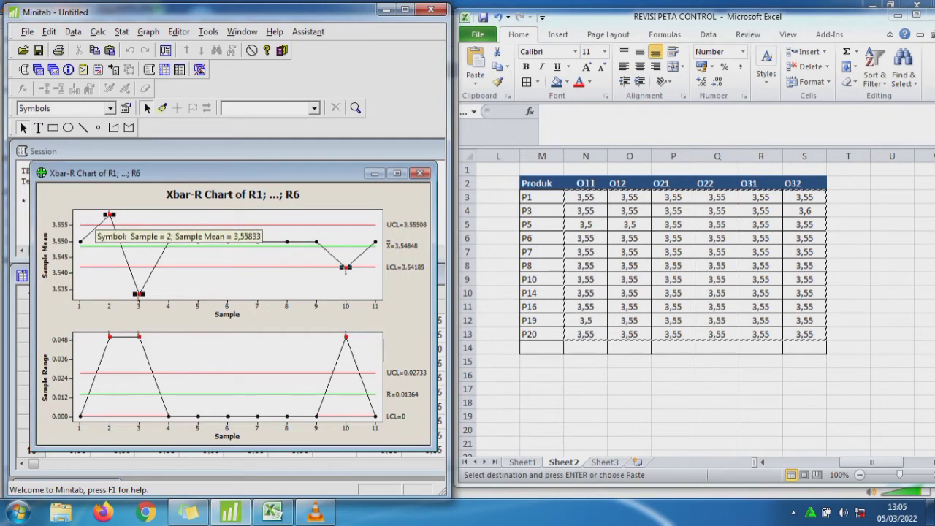
pyautogui.hotkey('alt', 'Tab')
pyautogui.moveTo(539, 211); pyautogui.dragTo(804, 211)
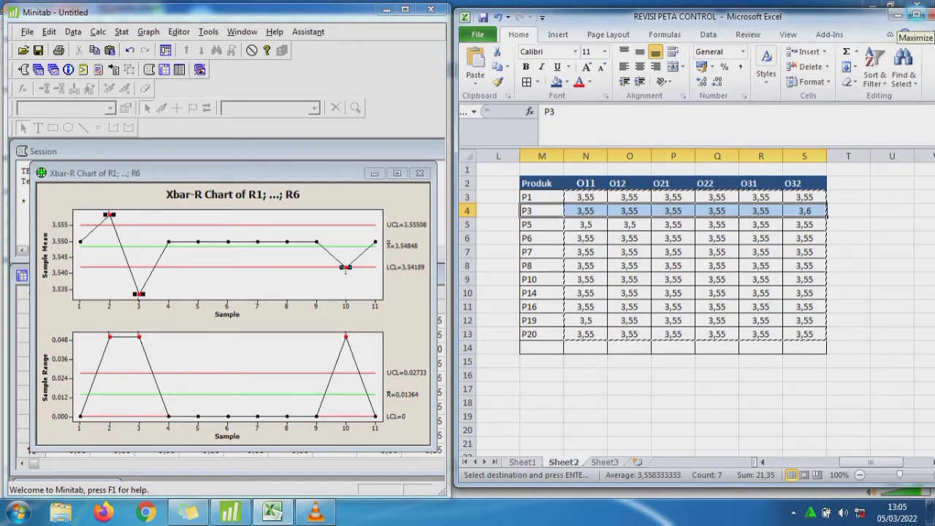
# Maximize the Excel window and move back across the sheet toward the original table.
pyautogui.click(915, 14)
pyautogui.click(565, 337)
pyautogui.press('Left')
pyautogui.press('Left')
pyautogui.press('Left')
pyautogui.press('Left')
pyautogui.press('Left')
pyautogui.press('Left')
pyautogui.press('Left')
pyautogui.press('Left')
pyautogui.press('Left')
pyautogui.press('Left')
pyautogui.press('Left')
pyautogui.press('Left')
pyautogui.press('Left')
pyautogui.press('Left')
pyautogui.press('Left')
pyautogui.press('Left')
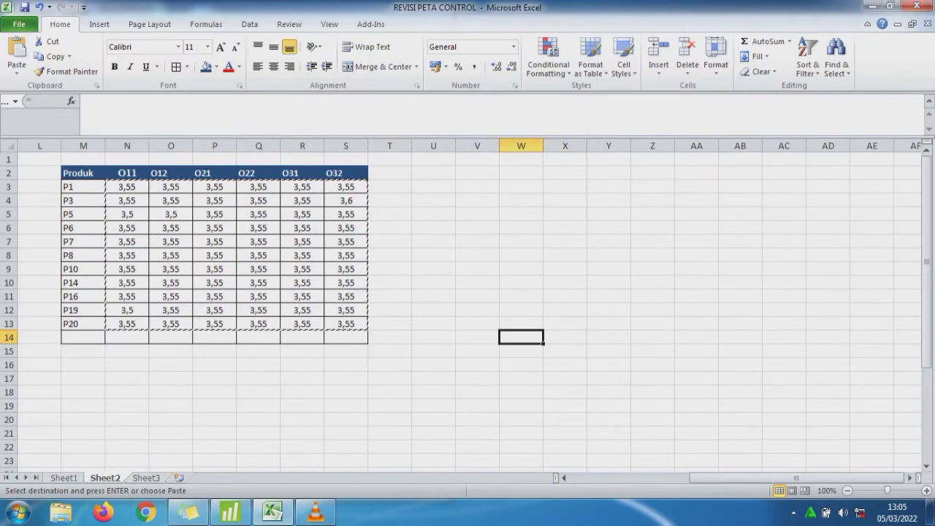
# Copy the original table from the Produk column through the x column (B2:I22) and paste it at V2.
pyautogui.press('Left')
pyautogui.press('Left')
pyautogui.press('Left')
pyautogui.press('Left')
pyautogui.press('Left')
pyautogui.press('Left')
pyautogui.press('Left')
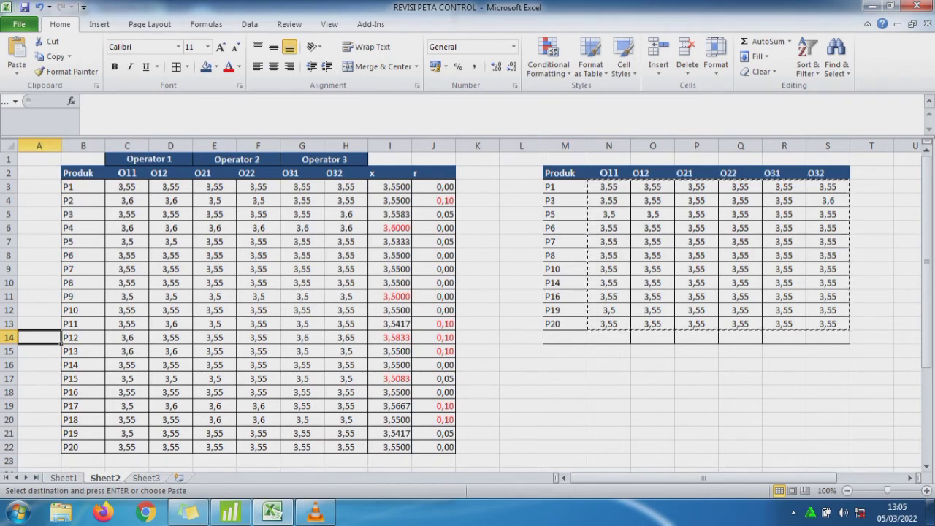
pyautogui.moveTo(83, 173); pyautogui.dragTo(413, 453)
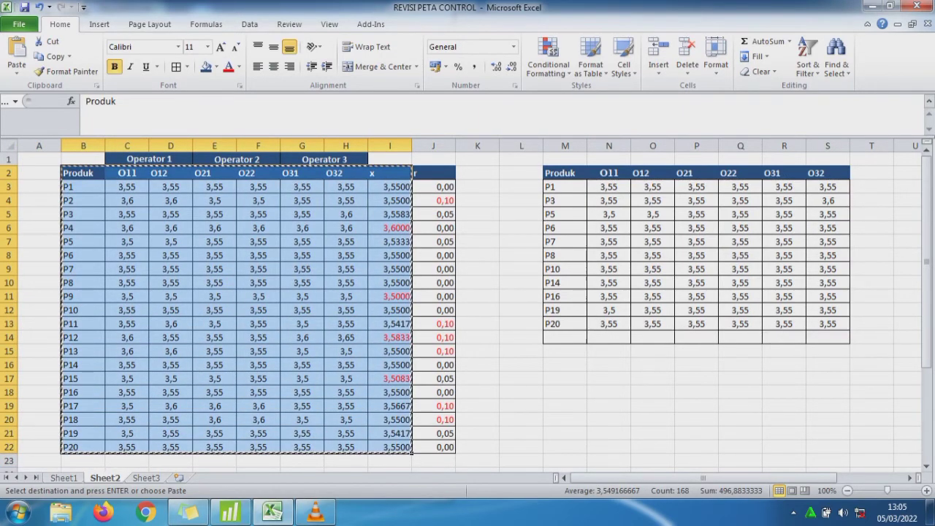
pyautogui.hotkey('ctrl', 'c')
pyautogui.click(872, 187)
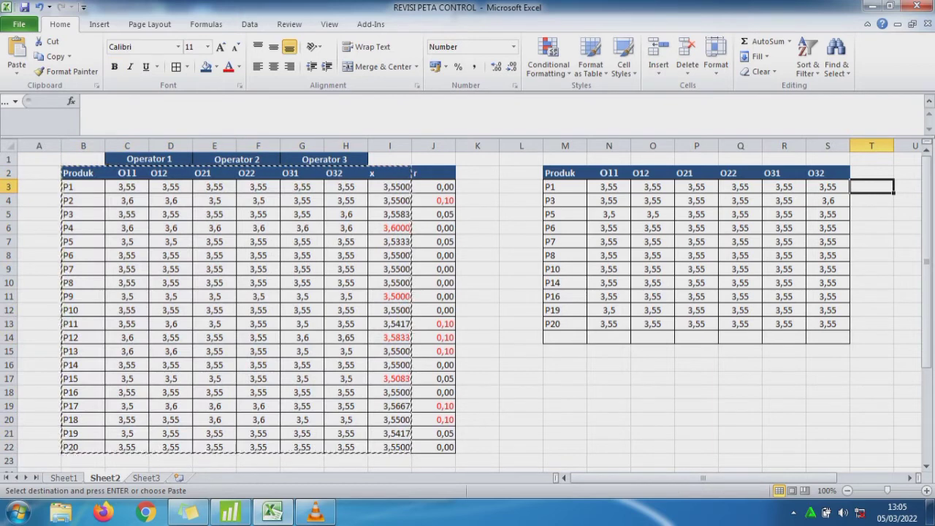
pyautogui.press('Up')
pyautogui.press('Right')
pyautogui.press('Right')
pyautogui.press('Right')
pyautogui.press('Right')
pyautogui.press('Right')
pyautogui.press('Right')
pyautogui.press('Left')
pyautogui.press('Left')
pyautogui.press('Left')
pyautogui.press('Left')
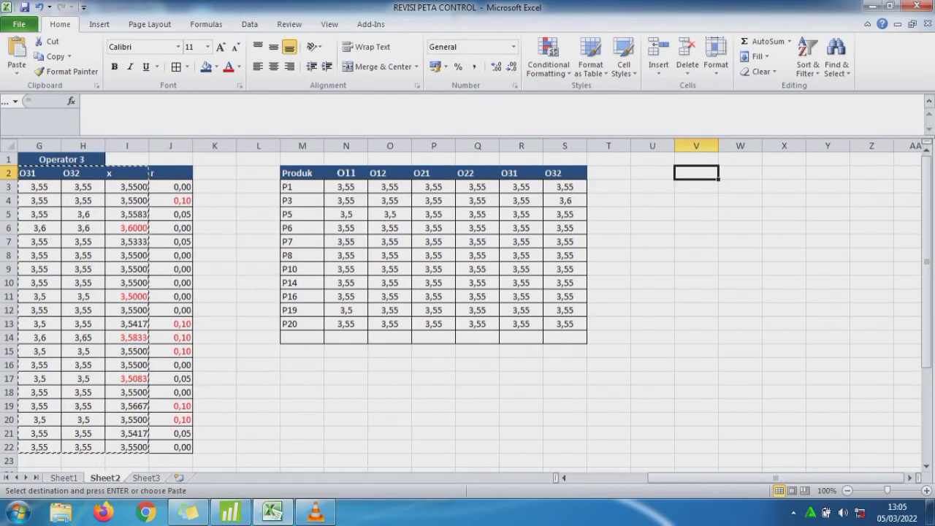
pyautogui.hotkey('ctrl', 'v')
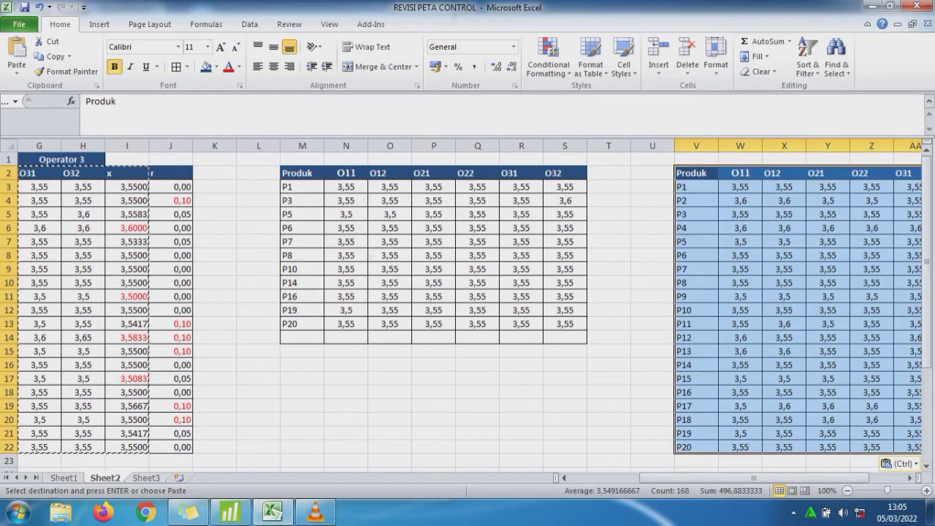
# Examine the whole pasted table copy, including its red x averages, and select its P4 label.
pyautogui.click(872, 283)
pyautogui.press('Right')
pyautogui.press('Right')
pyautogui.press('Right')
pyautogui.press('Right')
pyautogui.press('Right')
pyautogui.press('Right')
pyautogui.press('Right')
pyautogui.press('Right')
pyautogui.press('Right')
pyautogui.press('Right')
pyautogui.press('Right')
pyautogui.press('Right')
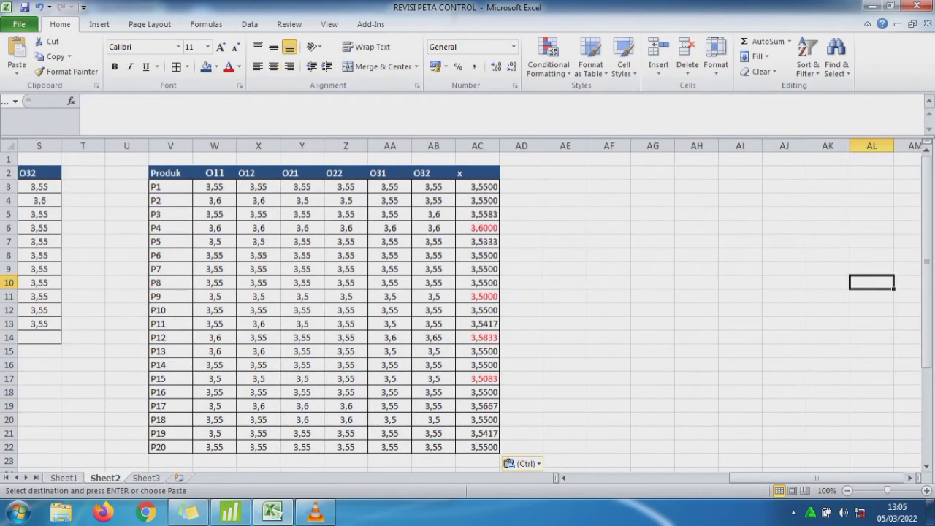
pyautogui.click(171, 227)
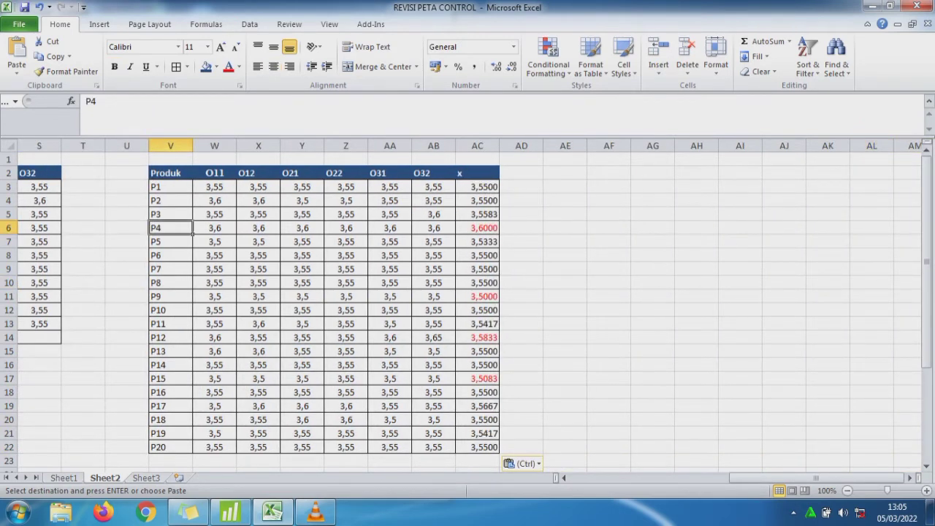
# Switch to Minitab, maximize its window and minimize the Xbar-R chart.
pyautogui.click(230, 511)
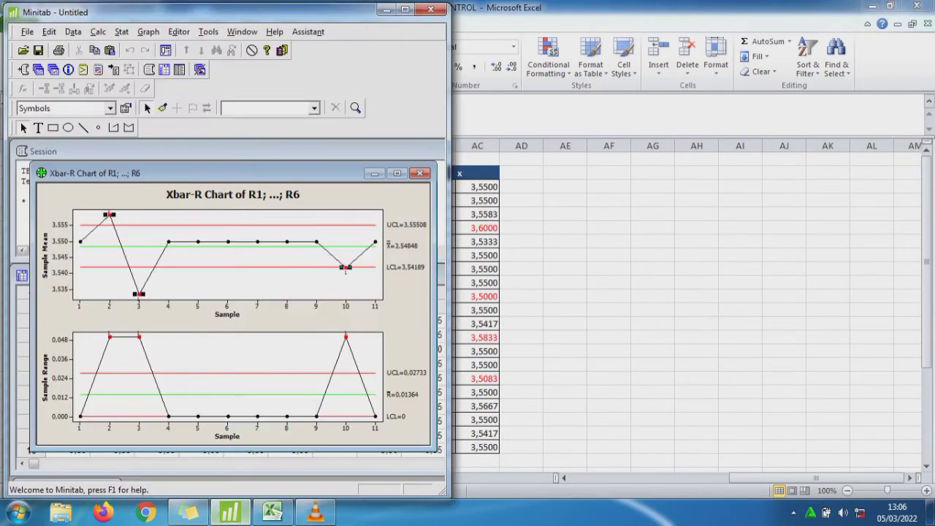
pyautogui.click(405, 9)
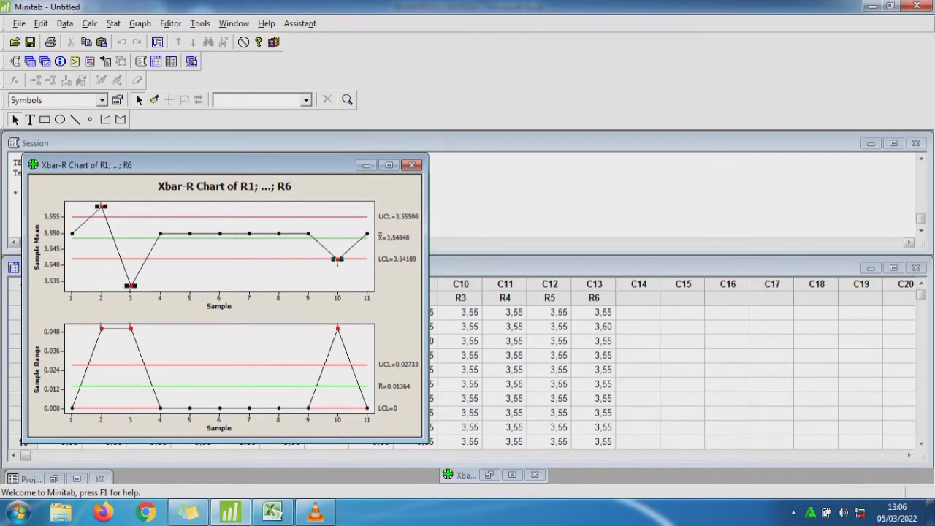
pyautogui.click(366, 165)
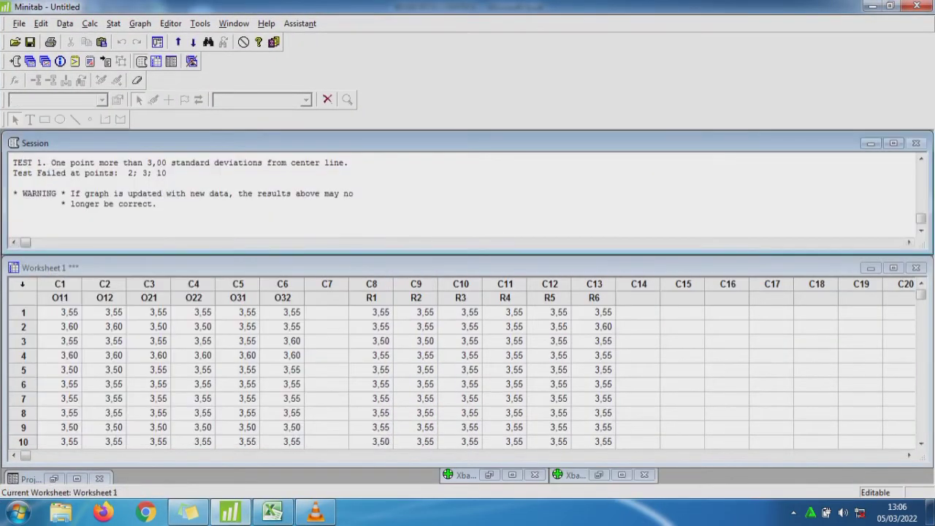
# Create an Xbar chart for subgroups in rows, replacing the column entry B1-B6 with R1-R6.
pyautogui.click(113, 23)
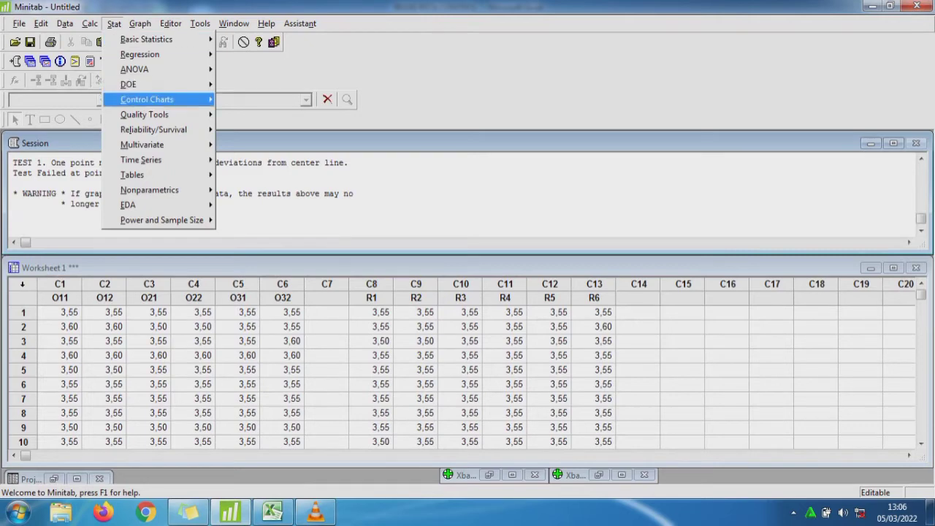
pyautogui.moveTo(146, 99)
pyautogui.moveTo(290, 121)
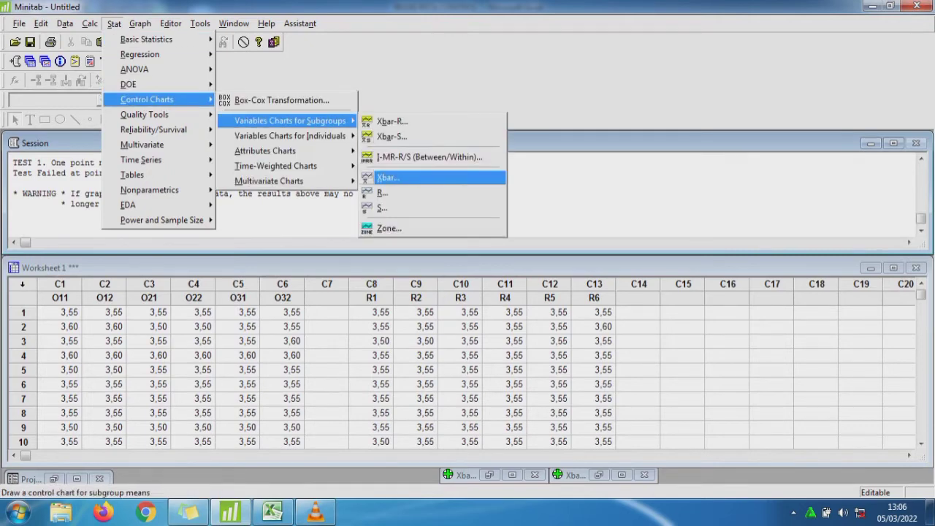
pyautogui.click(388, 178)
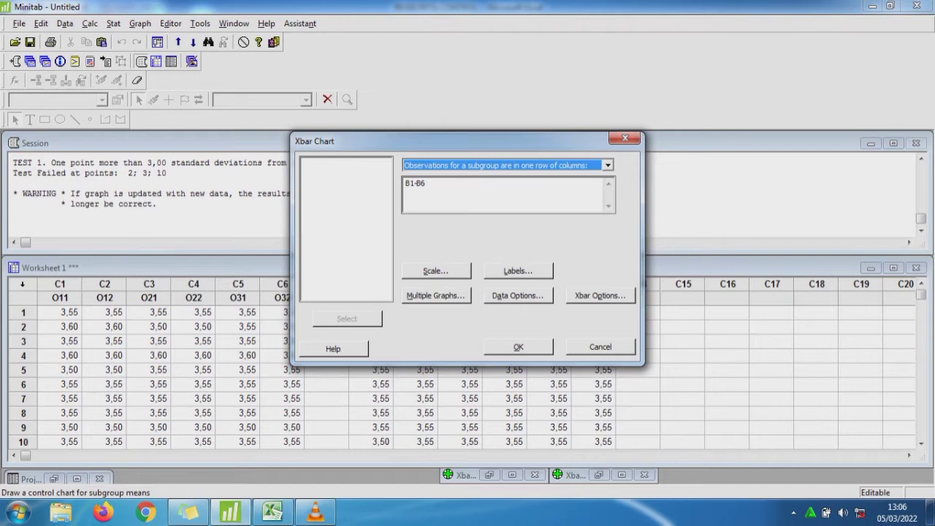
pyautogui.click(431, 184)
pyautogui.press('BackSpace')
pyautogui.press('BackSpace')
pyautogui.press('BackSpace')
pyautogui.press('BackSpace')
pyautogui.press('BackSpace')
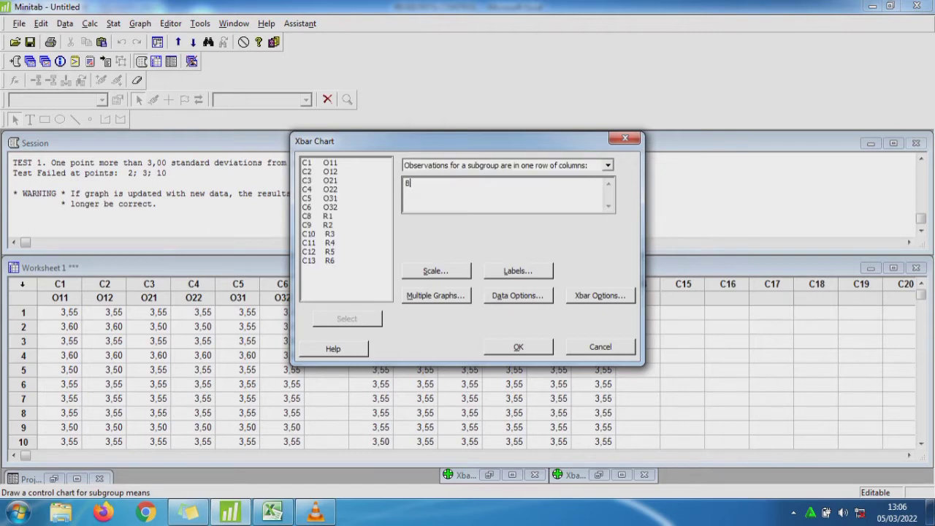
pyautogui.moveTo(321, 216); pyautogui.dragTo(321, 260)
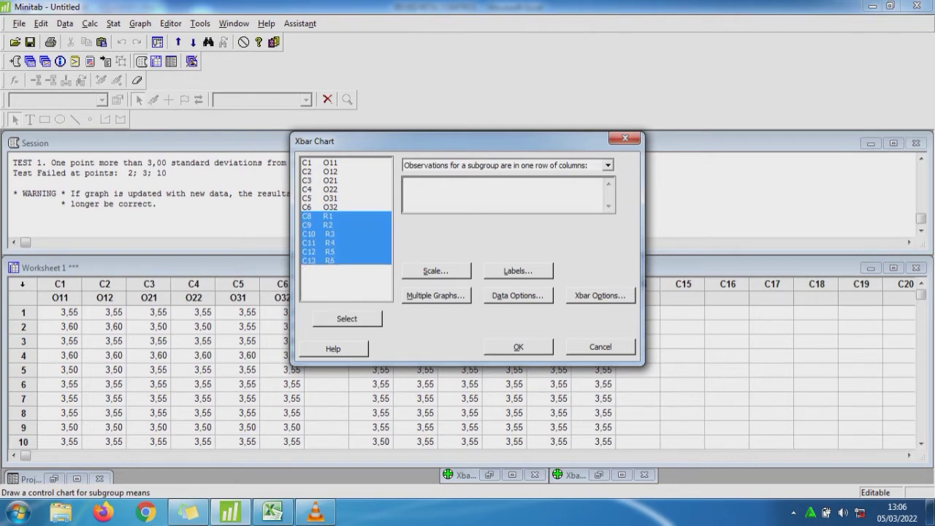
pyautogui.click(346, 318)
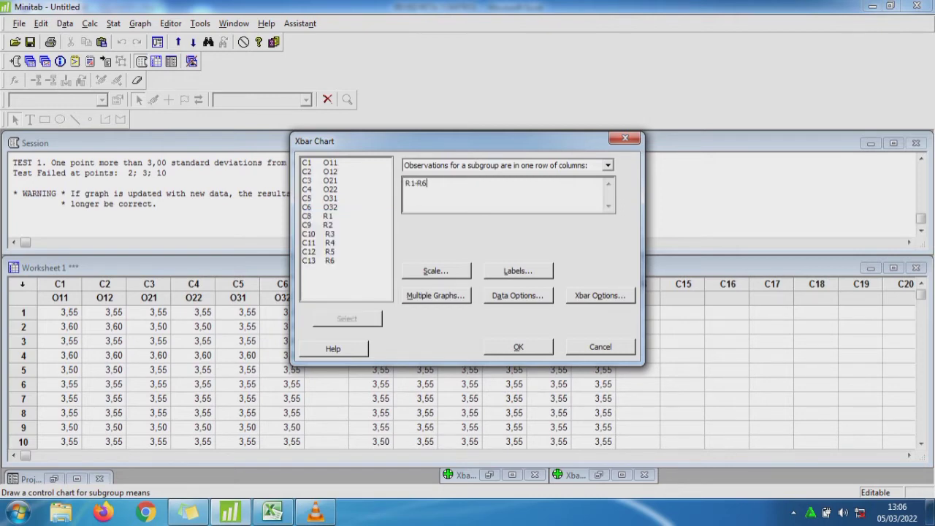
pyautogui.click(517, 347)
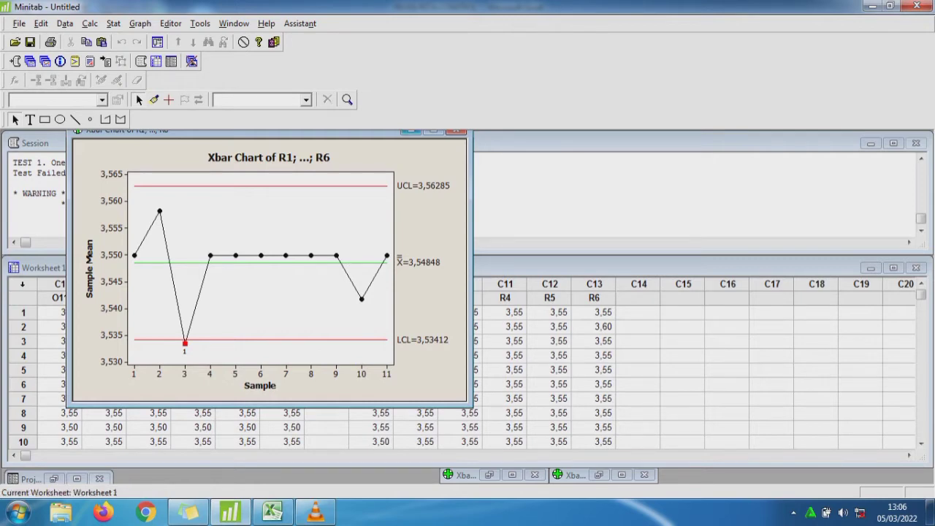
# Minimize the Xbar chart, switch to Excel and review the original table's x and r columns.
pyautogui.click(411, 130)
pyautogui.click(272, 512)
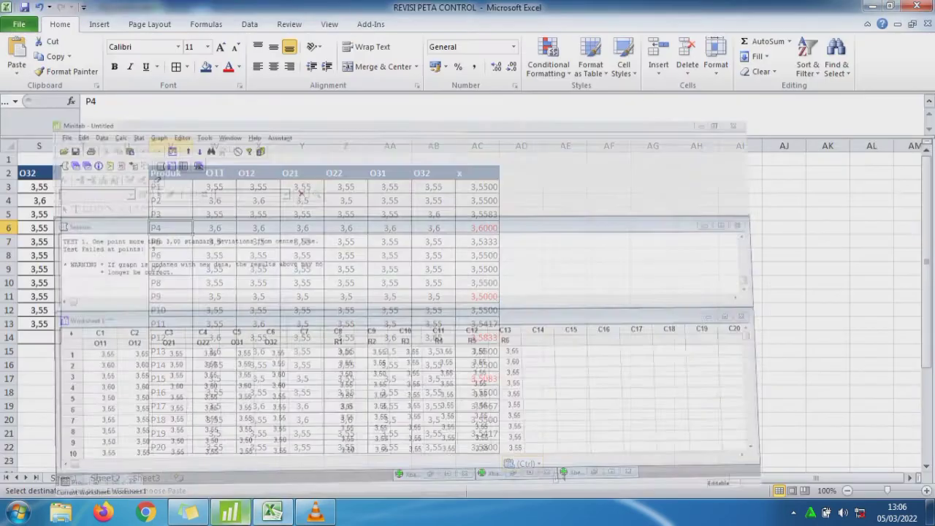
pyautogui.click(434, 214)
pyautogui.press('Left')
pyautogui.press('Left')
pyautogui.press('Left')
pyautogui.press('Left')
pyautogui.press('Left')
pyautogui.press('Left')
pyautogui.press('Left')
pyautogui.press('Left')
pyautogui.press('Left')
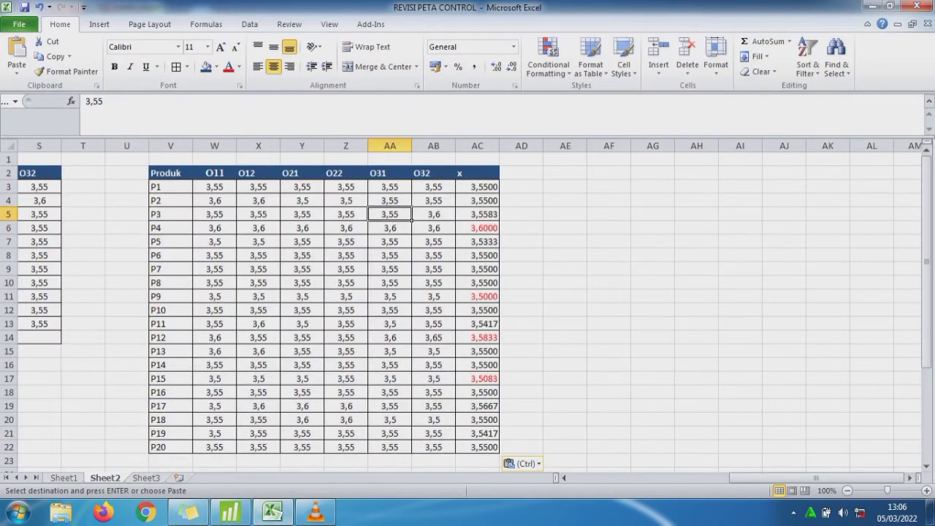
pyautogui.press('Left')
pyautogui.press('Left')
pyautogui.press('Left')
pyautogui.press('Left')
pyautogui.press('Left')
pyautogui.press('Left')
pyautogui.press('Left')
pyautogui.press('Left')
pyautogui.press('Left')
pyautogui.press('Left')
pyautogui.press('Left')
pyautogui.press('Left')
pyautogui.press('Left')
pyautogui.press('Left')
pyautogui.press('Left')
pyautogui.press('Left')
pyautogui.press('Left')
pyautogui.press('Left')
# Clear the P4, P9, P12 and P15 rows, whose x averages are red, from the pasted table copy.
pyautogui.press('Right')
pyautogui.press('Right')
pyautogui.press('Right')
pyautogui.press('Right')
pyautogui.press('Right')
pyautogui.press('Right')
pyautogui.press('Right')
pyautogui.press('Right')
pyautogui.press('Right')
pyautogui.press('Right')
pyautogui.press('Right')
pyautogui.press('Right')
pyautogui.press('Right')
pyautogui.press('Right')
pyautogui.press('Right')
pyautogui.press('Right')
pyautogui.press('Right')
pyautogui.press('Right')
pyautogui.press('Right')
pyautogui.press('Right')
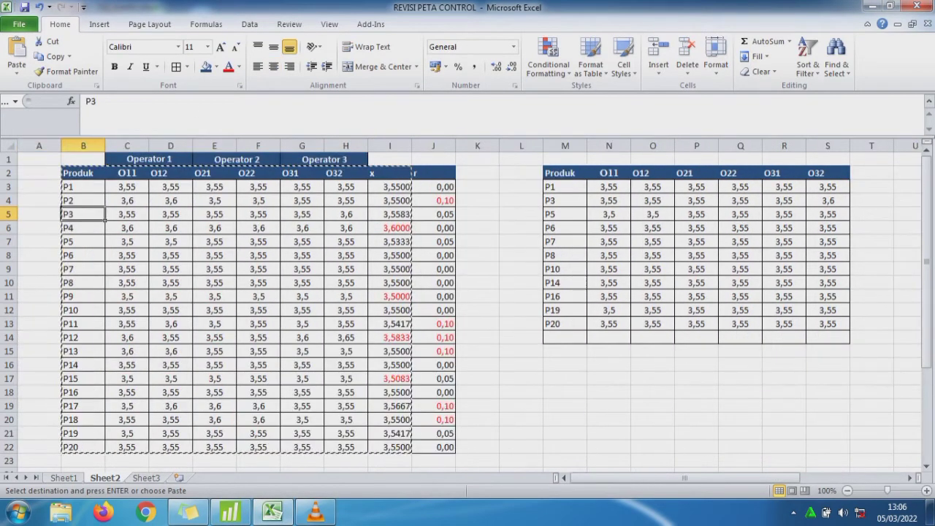
pyautogui.press('Right')
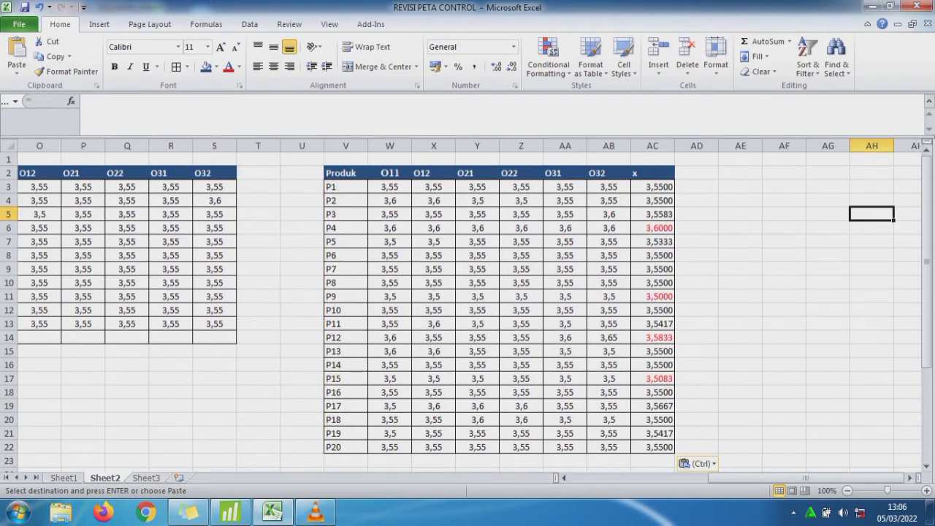
pyautogui.moveTo(345, 228); pyautogui.dragTo(652, 227)
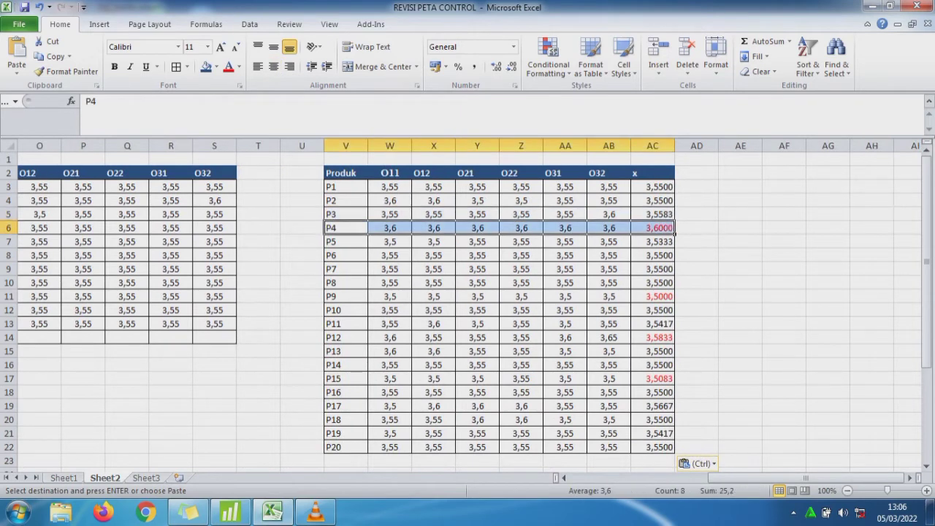
pyautogui.press('Delete')
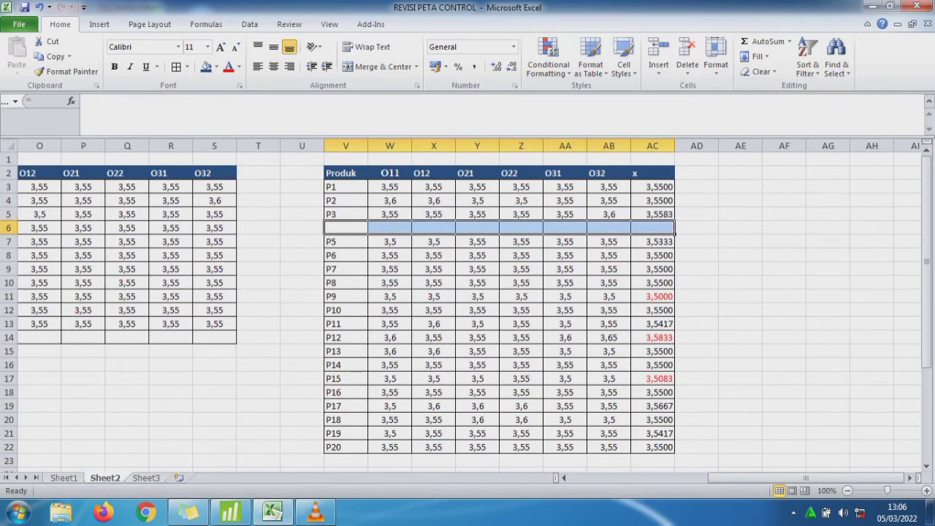
pyautogui.moveTo(345, 296); pyautogui.dragTo(652, 297)
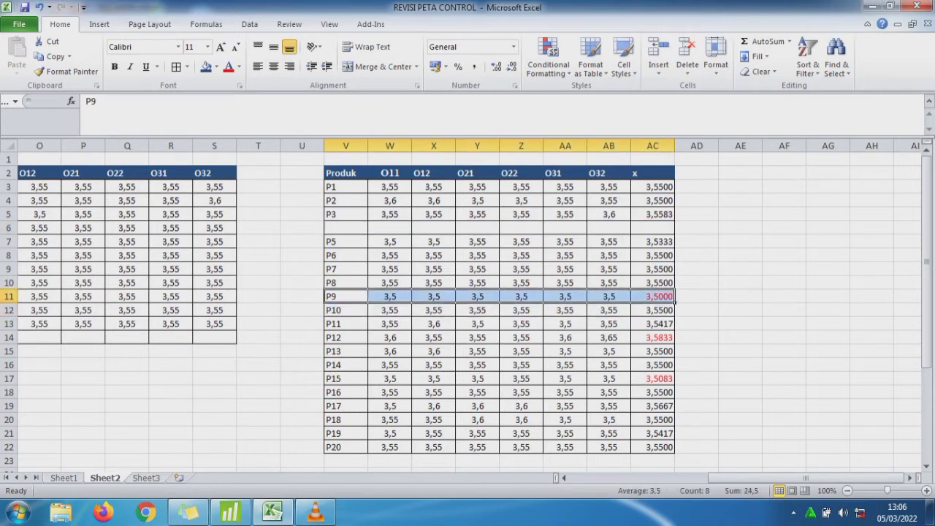
pyautogui.press('Delete')
pyautogui.moveTo(345, 337); pyautogui.dragTo(652, 337)
pyautogui.press('Delete')
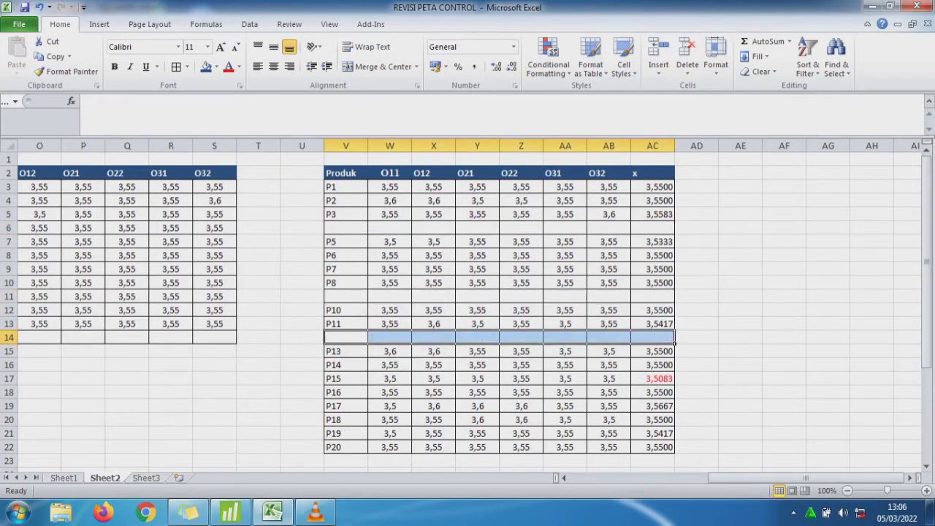
pyautogui.moveTo(345, 378); pyautogui.dragTo(652, 378)
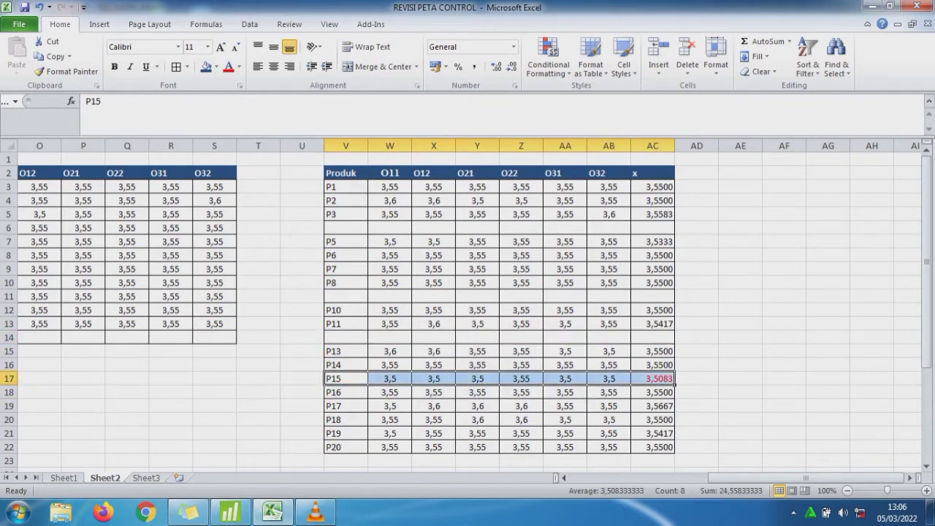
pyautogui.press('Delete')
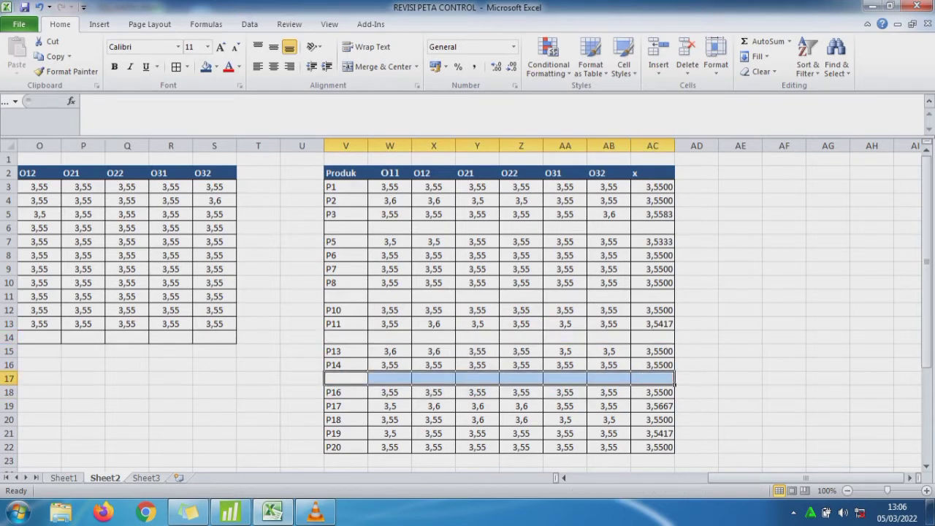
# Move the P5–P8, P10–P11, P13–P14 and P16–P20 blocks up to close the blank rows in the table copy.
pyautogui.moveTo(345, 241); pyautogui.dragTo(653, 282)
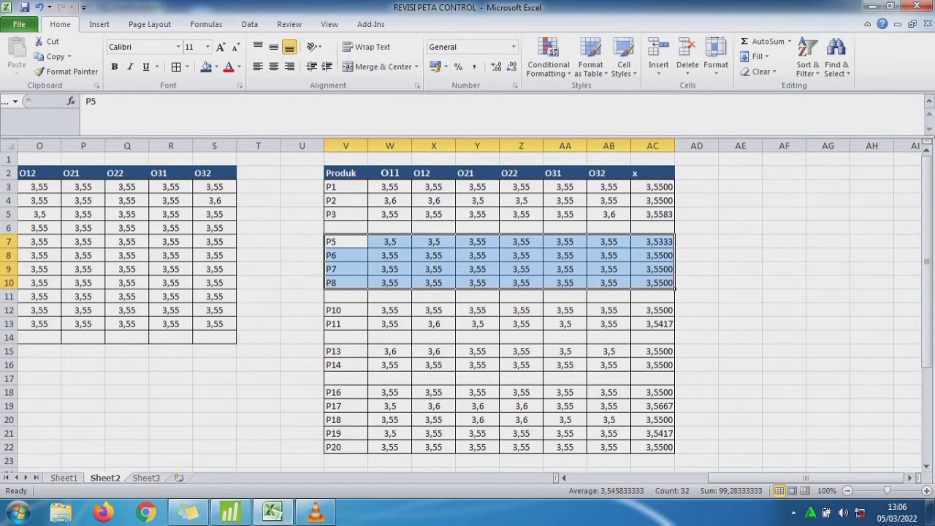
pyautogui.moveTo(675, 249); pyautogui.dragTo(675, 235)
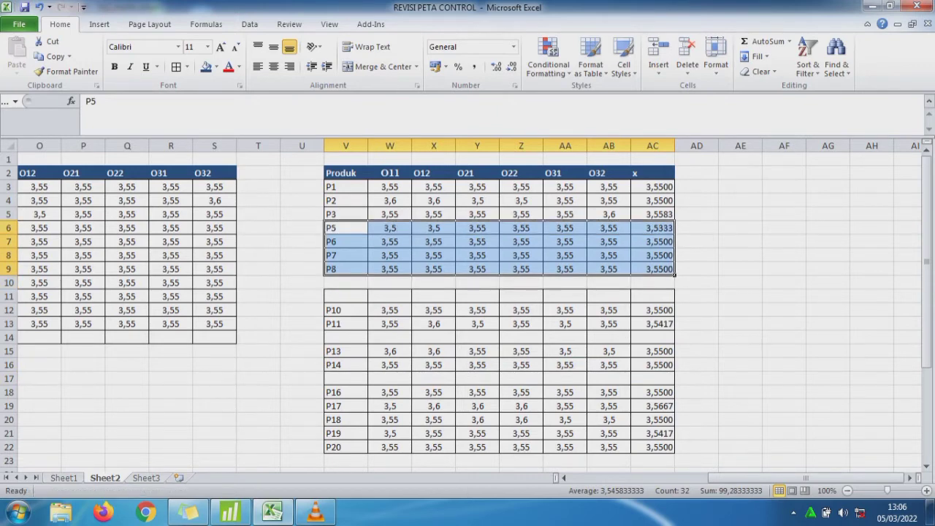
pyautogui.moveTo(345, 309); pyautogui.dragTo(621, 276)
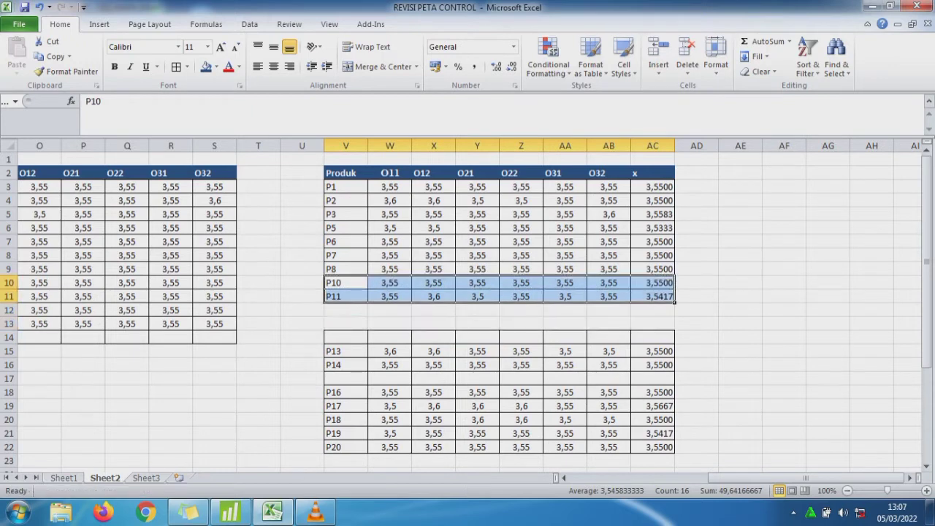
pyautogui.moveTo(345, 350); pyautogui.dragTo(620, 304)
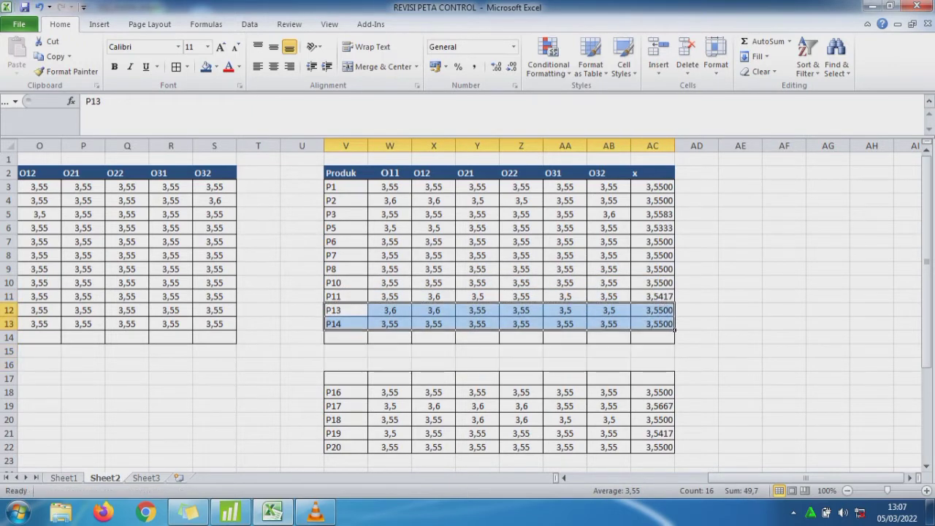
pyautogui.moveTo(346, 392); pyautogui.dragTo(652, 447)
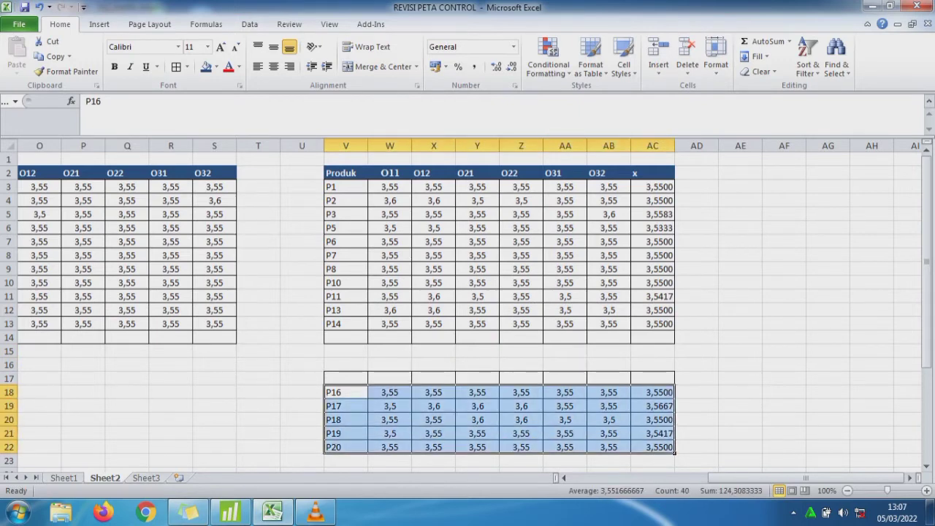
pyautogui.moveTo(674, 395); pyautogui.dragTo(652, 337)
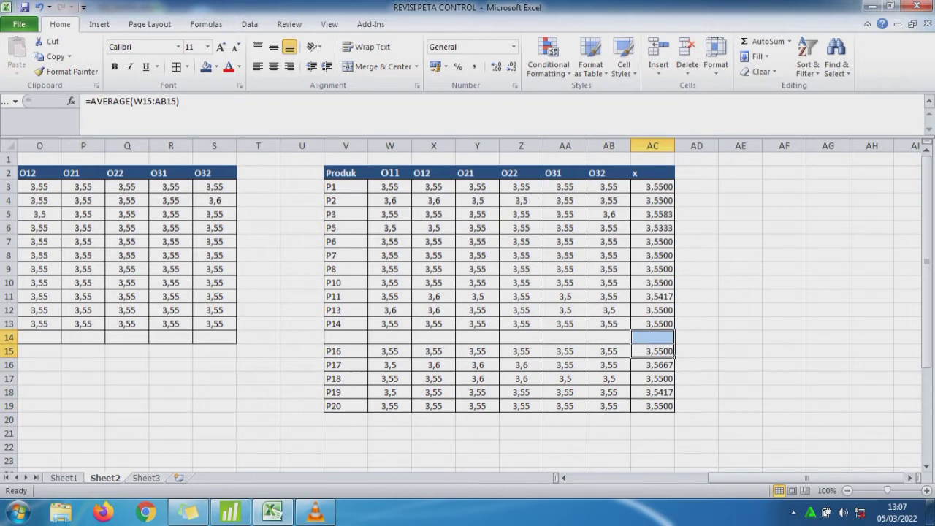
pyautogui.moveTo(346, 351); pyautogui.dragTo(652, 406)
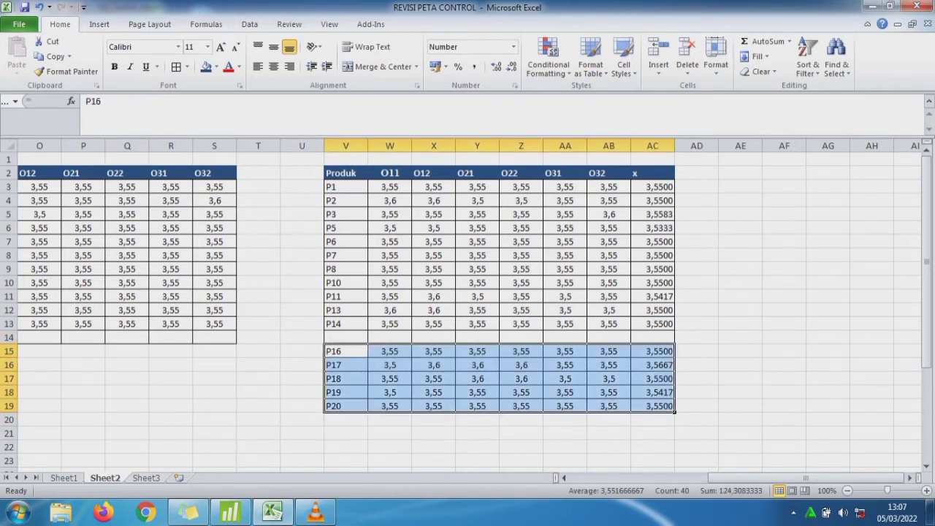
pyautogui.moveTo(655, 344); pyautogui.dragTo(655, 331)
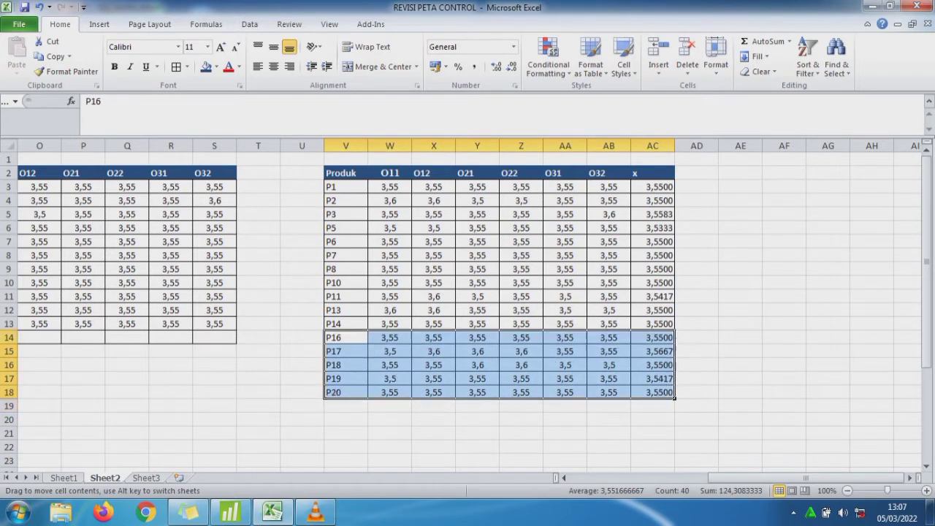
# Shrink the Excel window, switch to Minitab, and show the Xbar-R Chart of A1–A6 beside the Excel worksheet.
pyautogui.click(889, 6)
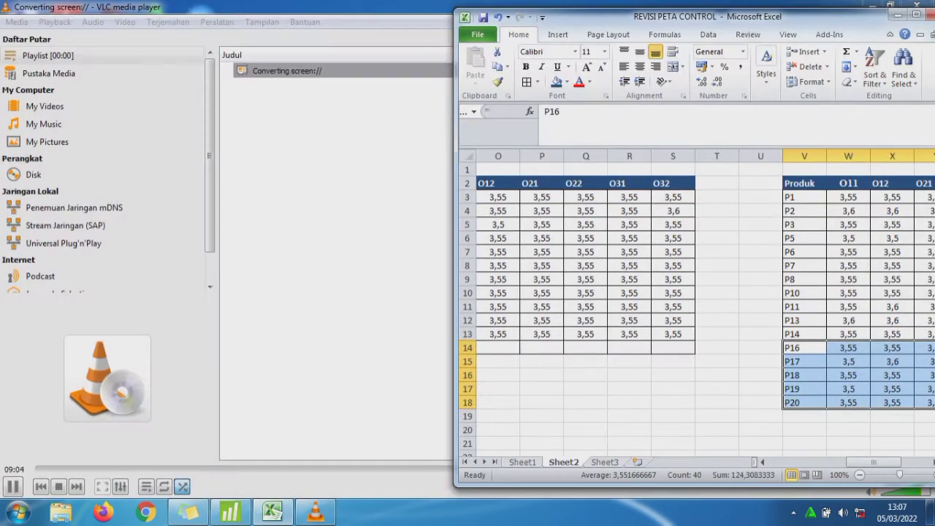
pyautogui.click(230, 512)
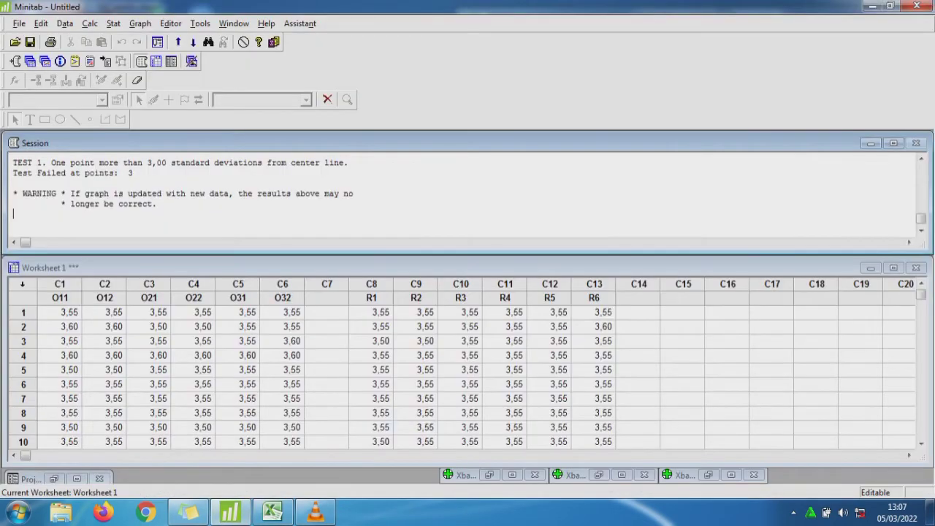
pyautogui.click(76, 478)
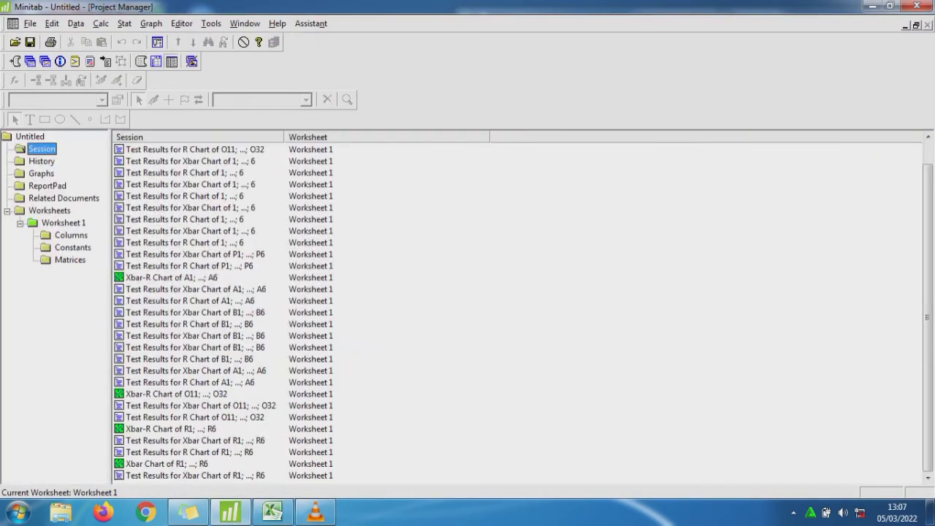
pyautogui.click(172, 278)
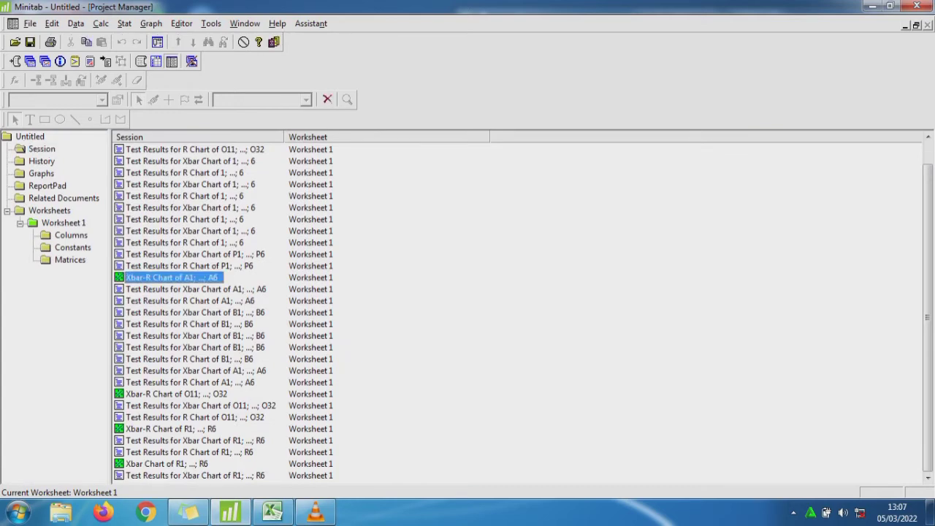
pyautogui.doubleClick(171, 277)
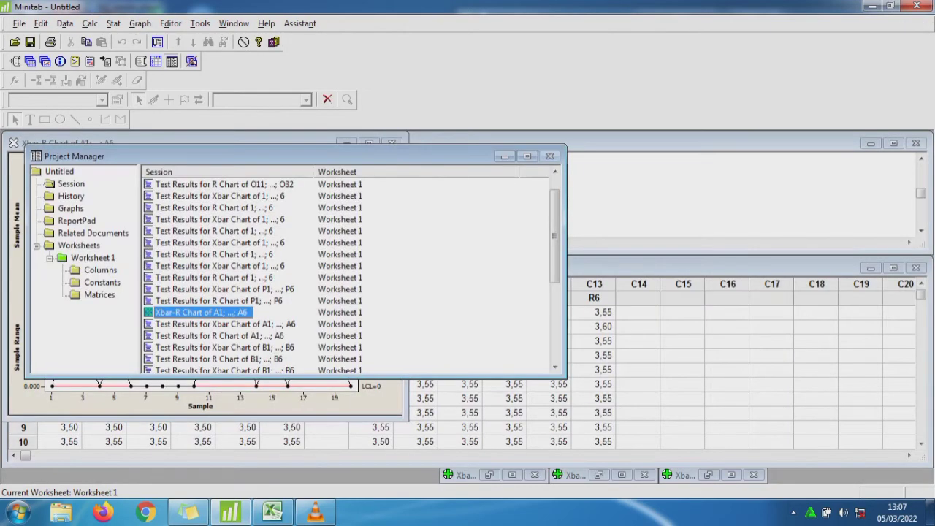
pyautogui.click(505, 157)
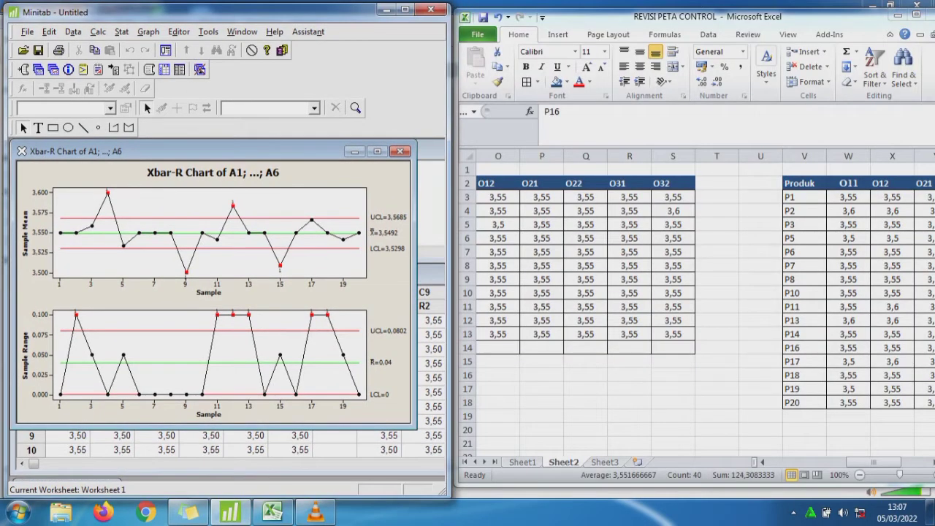
# Average the original table's x values below the column by entering =AVERAGE(I3:I22) in I23.
pyautogui.click(542, 389)
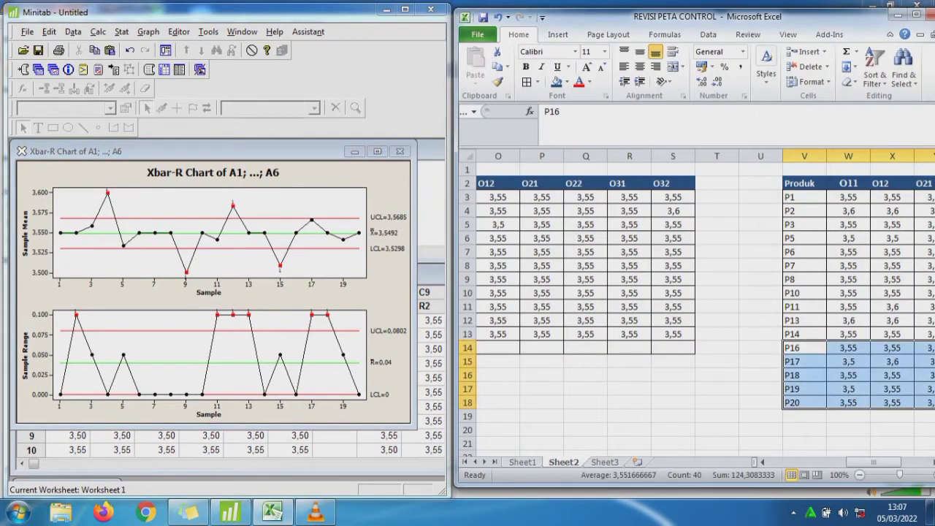
pyautogui.click(541, 389)
pyautogui.press('Left')
pyautogui.press('Left')
pyautogui.press('Left')
pyautogui.press('Left')
pyautogui.press('Left')
pyautogui.press('Left')
pyautogui.press('Left')
pyautogui.press('Left')
pyautogui.press('Left')
pyautogui.press('Left')
pyautogui.press('Left')
pyautogui.press('Left')
pyautogui.press('Left')
pyautogui.press('Left')
pyautogui.press('Left')
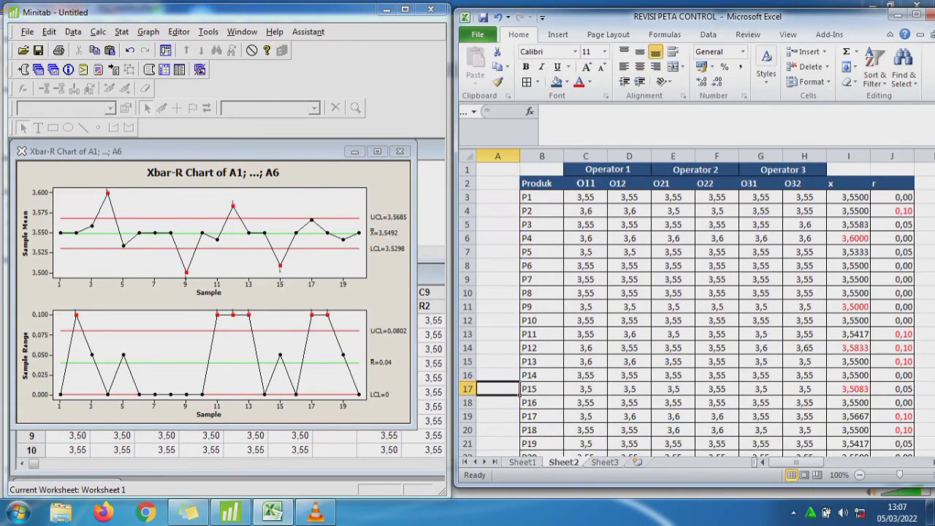
pyautogui.press('Down')
pyautogui.press('Down')
pyautogui.press('Down')
pyautogui.press('Down')
pyautogui.press('Down')
pyautogui.press('Down')
pyautogui.press('Down')
pyautogui.press('Down')
pyautogui.press('Down')
pyautogui.press('Down')
pyautogui.press('Down')
pyautogui.press('Down')
pyautogui.press('Down')
pyautogui.press('Down')
pyautogui.press('Down')
pyautogui.press('Down')
pyautogui.press('Down')
pyautogui.press('Down')
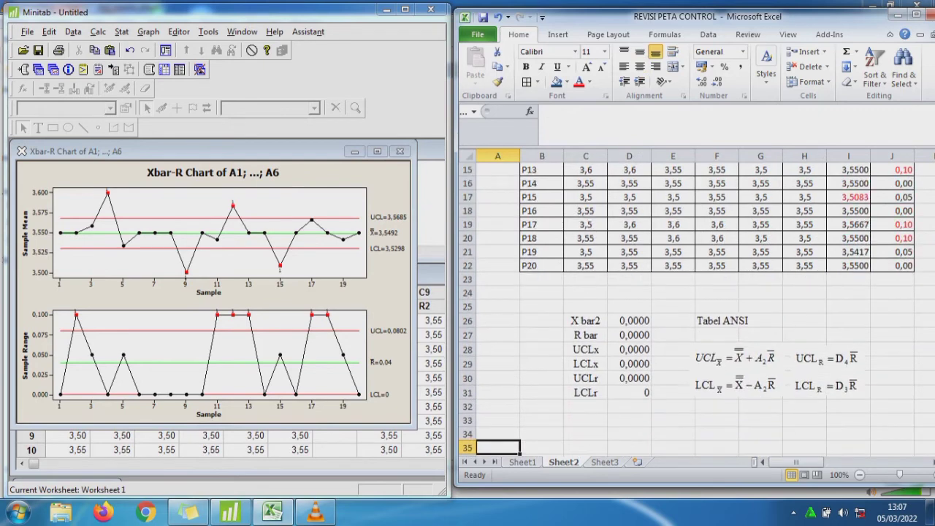
pyautogui.click(848, 279)
pyautogui.write('=AVE')
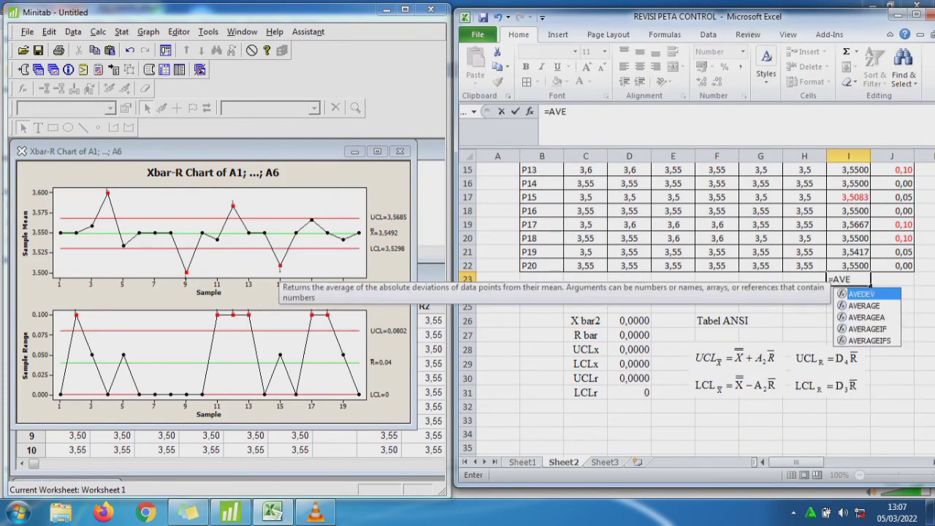
pyautogui.press('Down')
pyautogui.press('Tab')
pyautogui.press('Up')
pyautogui.press('Up')
pyautogui.press('Up')
pyautogui.press('Up')
pyautogui.press('Up')
pyautogui.press('Up')
pyautogui.press('Up')
pyautogui.press('Up')
pyautogui.press('Up')
pyautogui.press('Up')
pyautogui.press('Up')
pyautogui.press('Up')
pyautogui.press('Up')
pyautogui.press('Up')
pyautogui.press('Up')
pyautogui.press('Up')
pyautogui.press('Up')
pyautogui.press('Up')
pyautogui.press('Up')
pyautogui.press('Up')
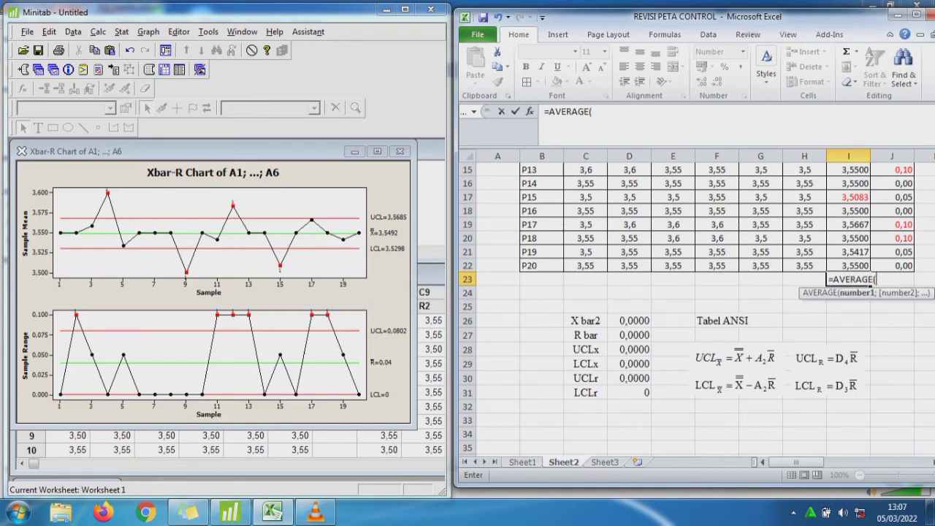
pyautogui.hotkey('ctrl', 'shift', 'Down')
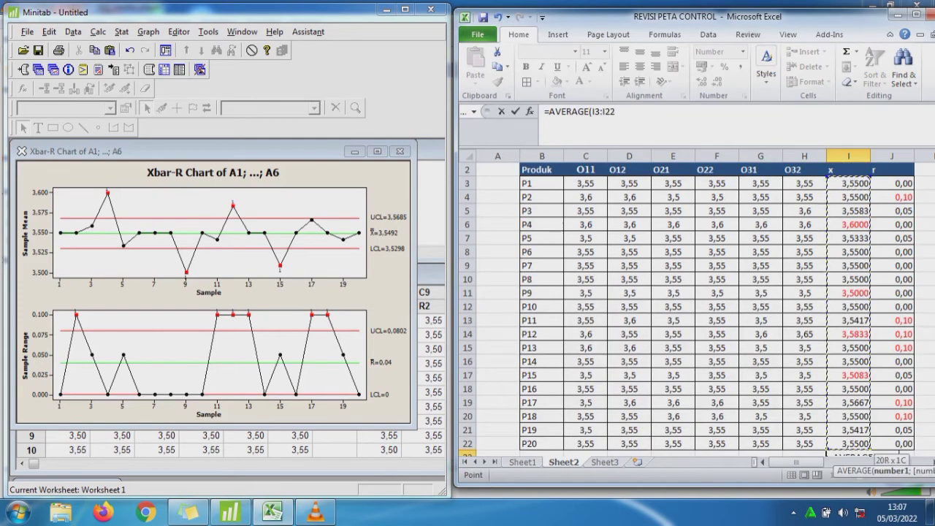
pyautogui.write(')')
pyautogui.press('Return')
pyautogui.press('Up')
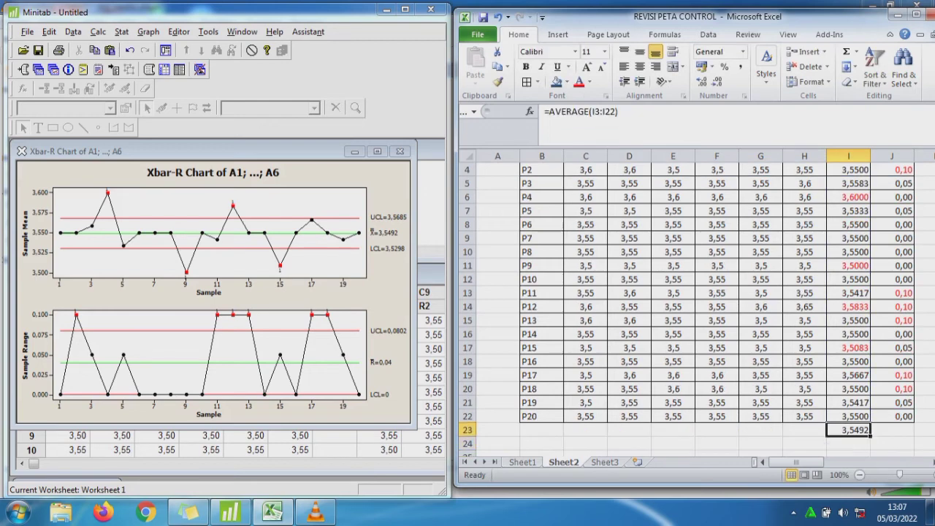
# Copy the x average formula from I23 into J23 to average the r column.
pyautogui.press('Down')
pyautogui.press('Down')
pyautogui.press('Down')
pyautogui.press('Down')
pyautogui.press('Down')
pyautogui.press('Down')
pyautogui.press('Down')
pyautogui.press('Down')
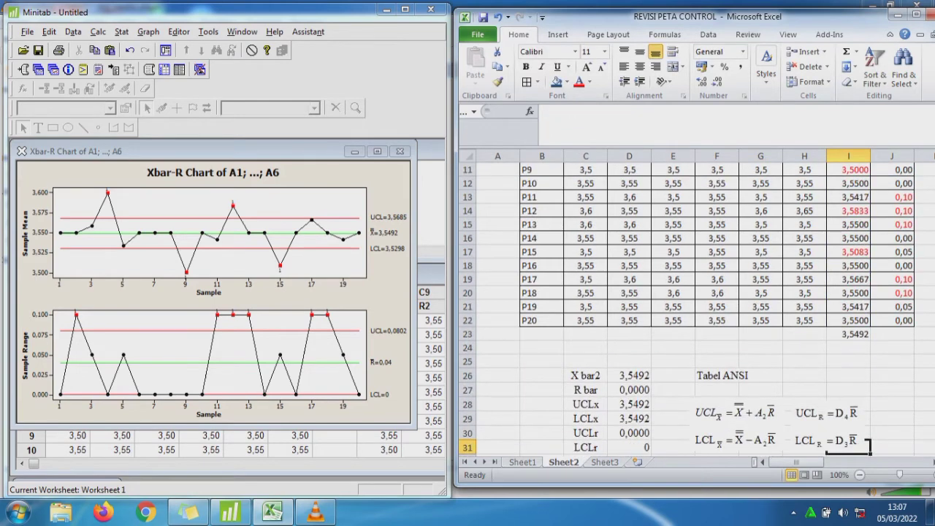
pyautogui.hotkey('ctrl', 'Up')
pyautogui.moveTo(870, 339); pyautogui.dragTo(911, 337)
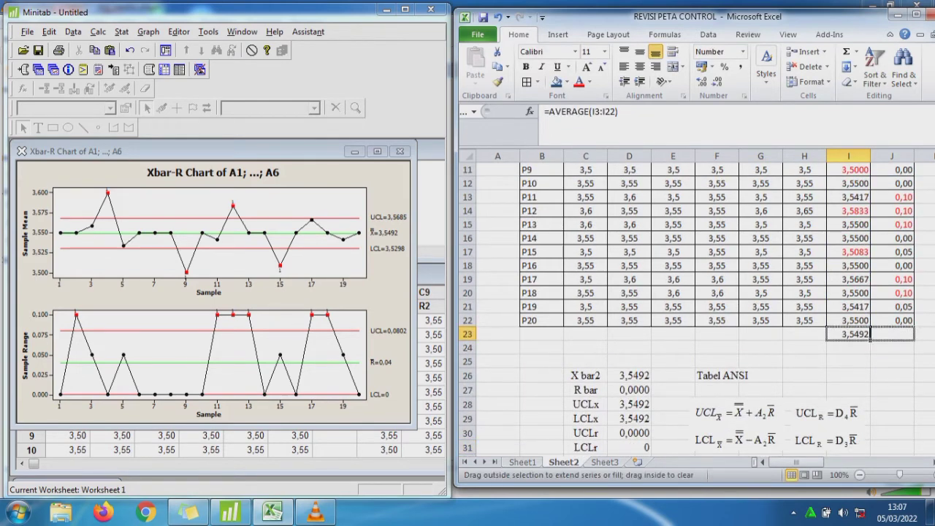
# Inspect the X bar2 and R bar cell references and the average formulas they link to.
pyautogui.click(630, 375)
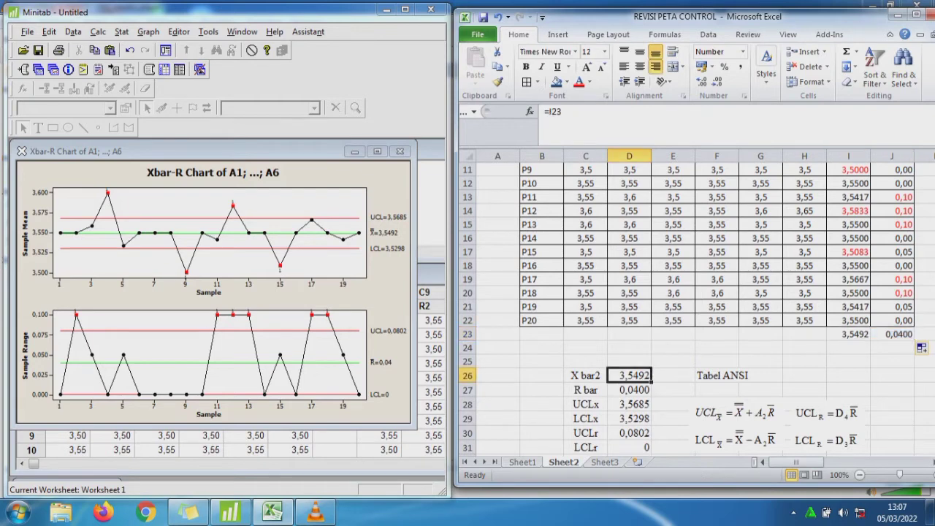
pyautogui.click(847, 335)
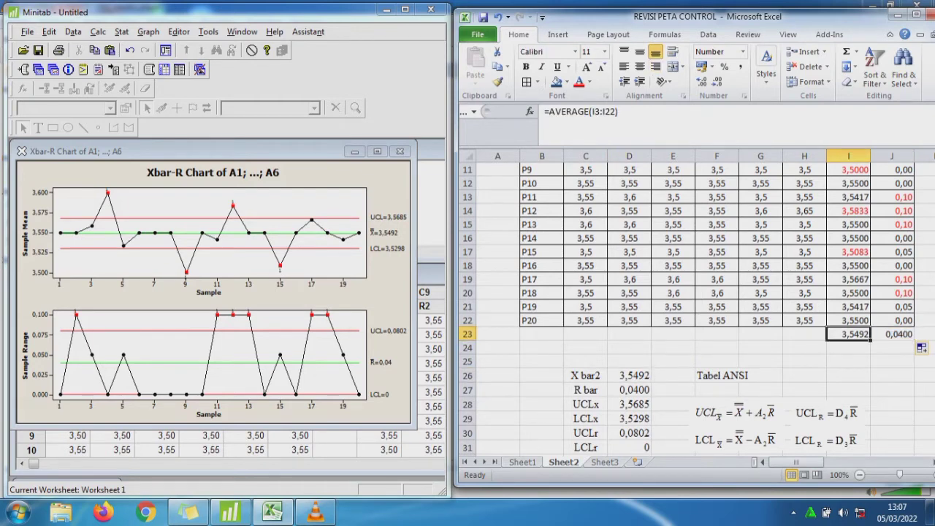
pyautogui.click(629, 390)
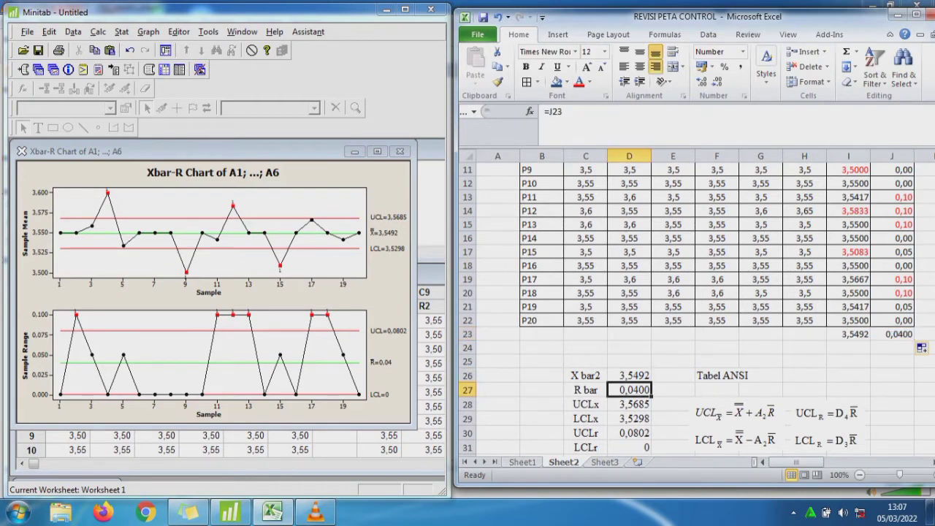
pyautogui.click(891, 334)
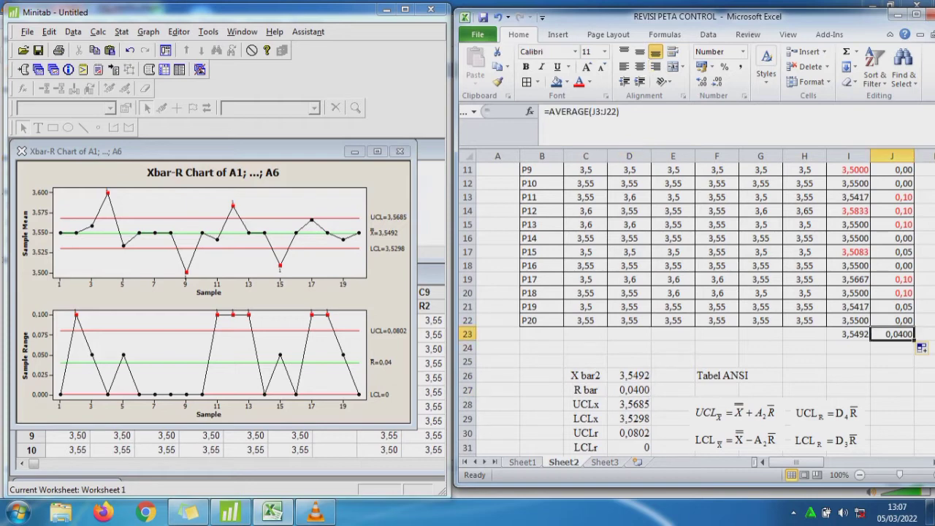
# Examine the A2 factor in the UCLx and LCLx formulas without editing them.
pyautogui.click(629, 404)
pyautogui.click(577, 111)
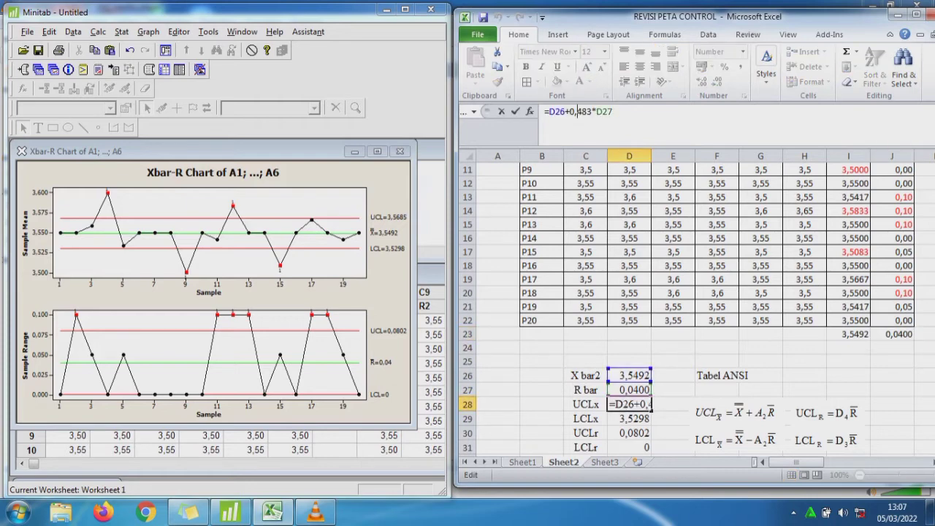
pyautogui.moveTo(592, 111); pyautogui.dragTo(570, 111)
pyautogui.press('Escape')
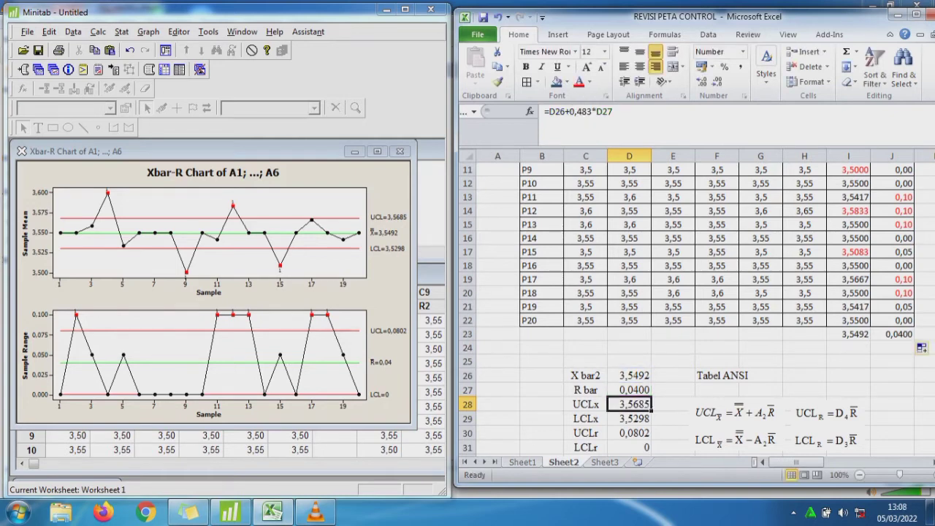
pyautogui.click(892, 419)
pyautogui.press('Down')
pyautogui.press('Down')
pyautogui.press('Down')
pyautogui.press('Down')
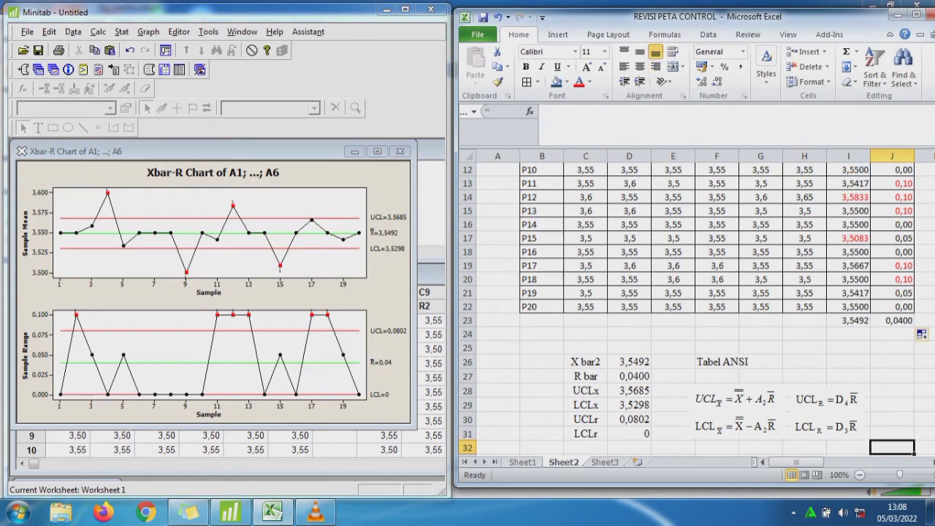
pyautogui.click(628, 391)
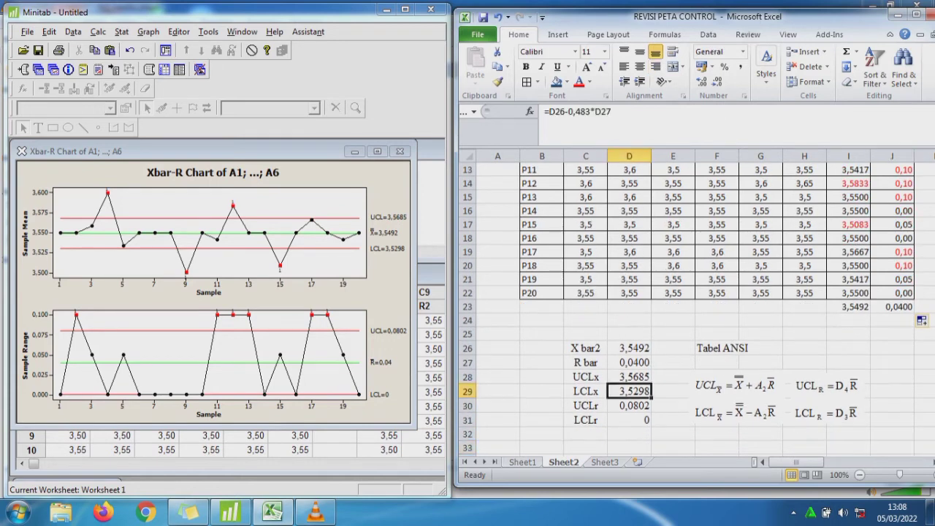
pyautogui.moveTo(590, 111); pyautogui.dragTo(568, 112)
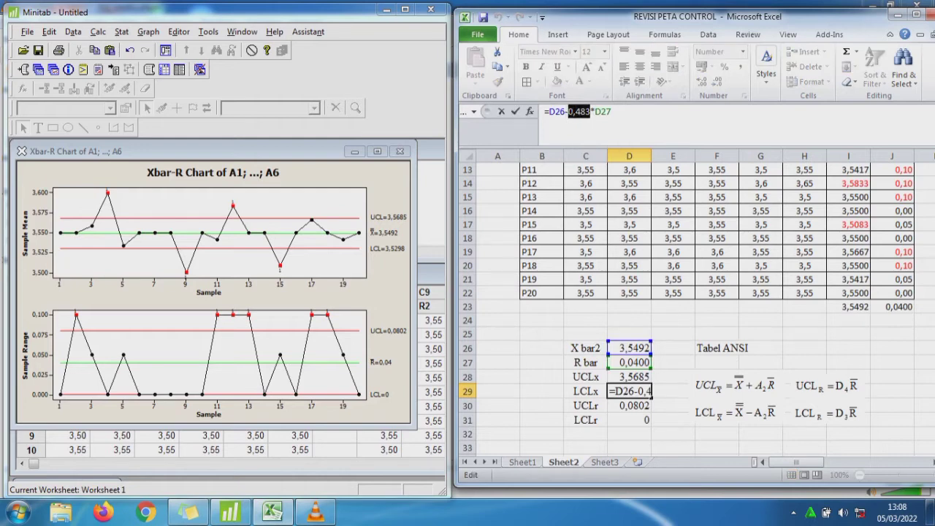
pyautogui.press('Escape')
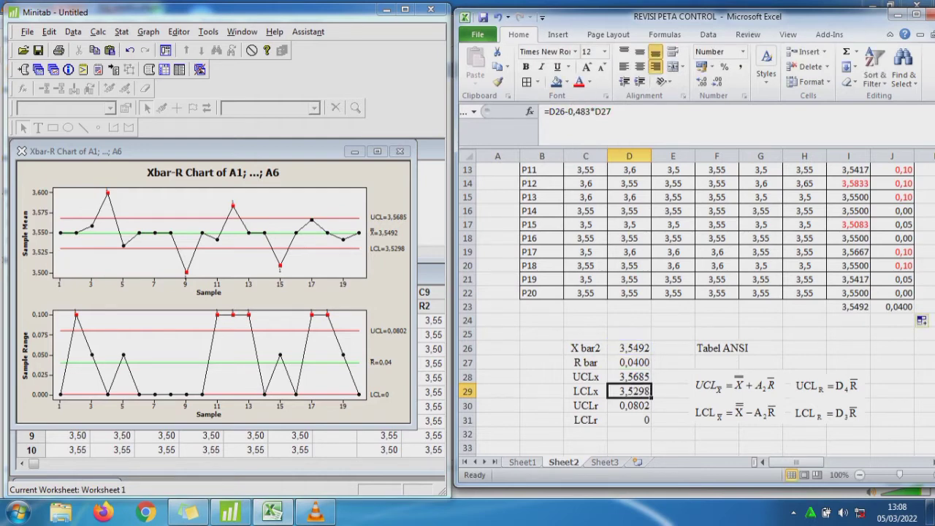
# Examine the D4 factor in the UCLr formula, the LCLr cell and the pictured Xbar limit equations.
pyautogui.click(628, 376)
pyautogui.click(629, 405)
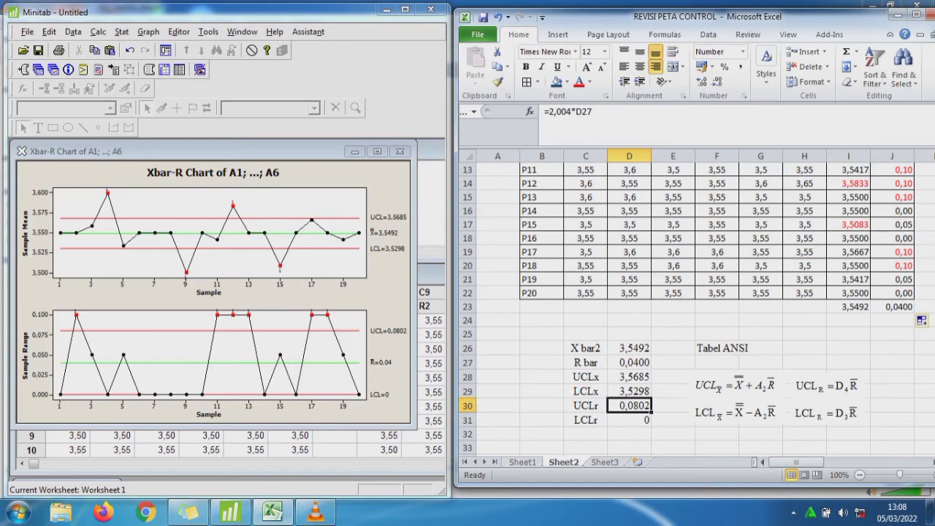
pyautogui.moveTo(571, 111); pyautogui.dragTo(549, 111)
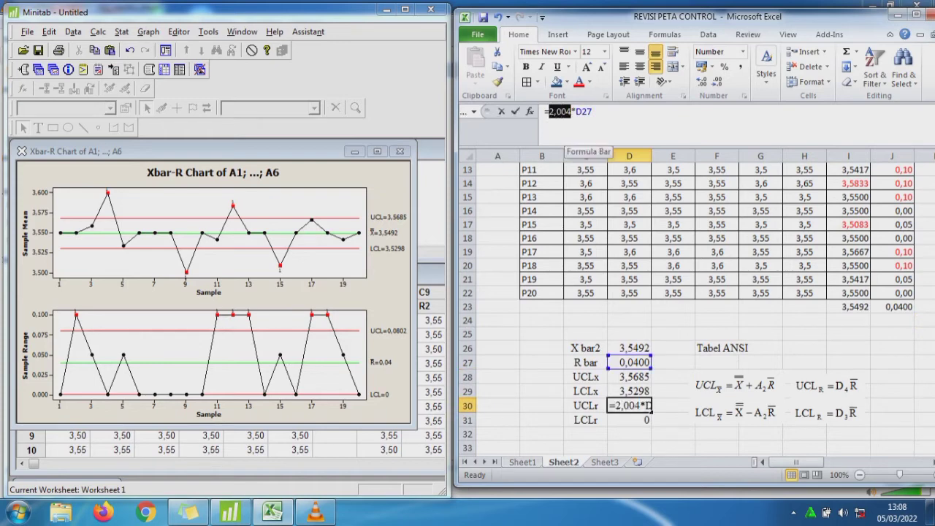
pyautogui.press('Escape')
pyautogui.click(629, 419)
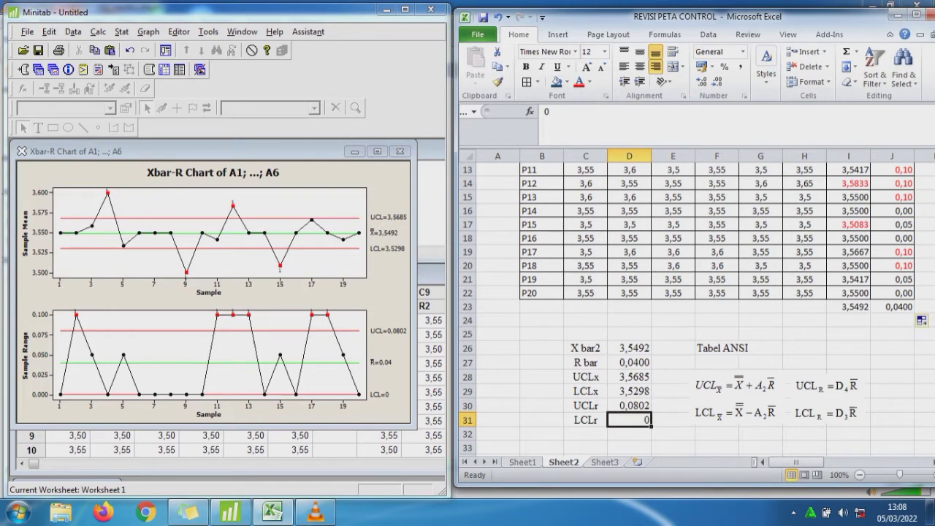
pyautogui.click(736, 397)
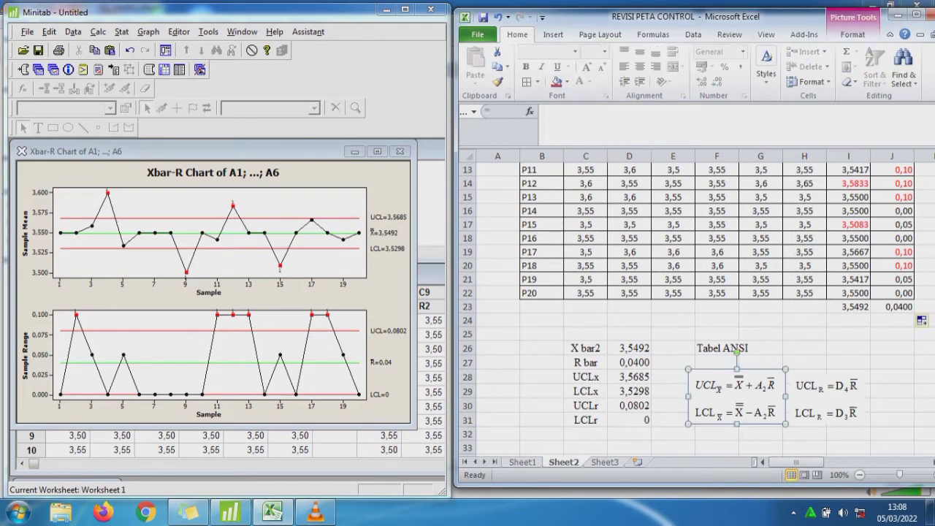
# Compare the X bar2, R bar, UCLx and LCLx cells with the center lines and limits on the Xbar-R chart.
pyautogui.click(848, 333)
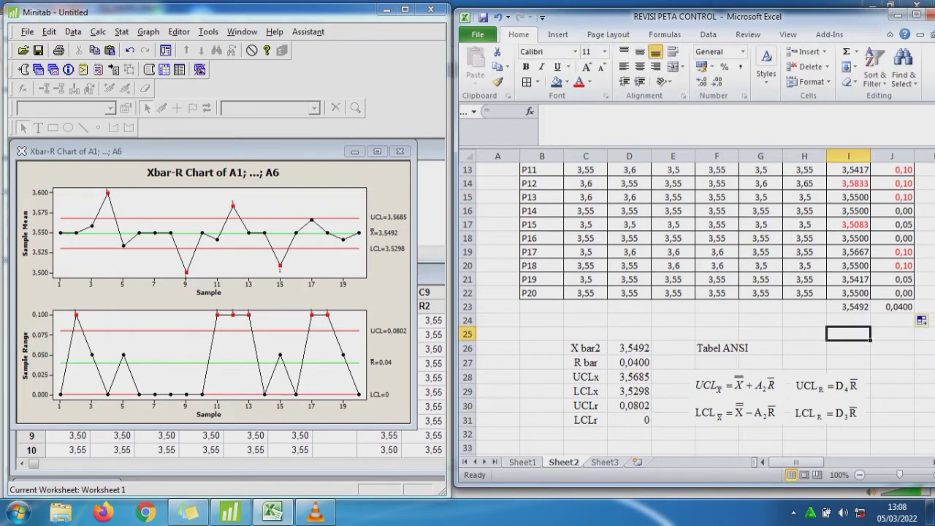
pyautogui.press('Up')
pyautogui.press('Up')
pyautogui.press('Up')
pyautogui.press('Up')
pyautogui.press('Up')
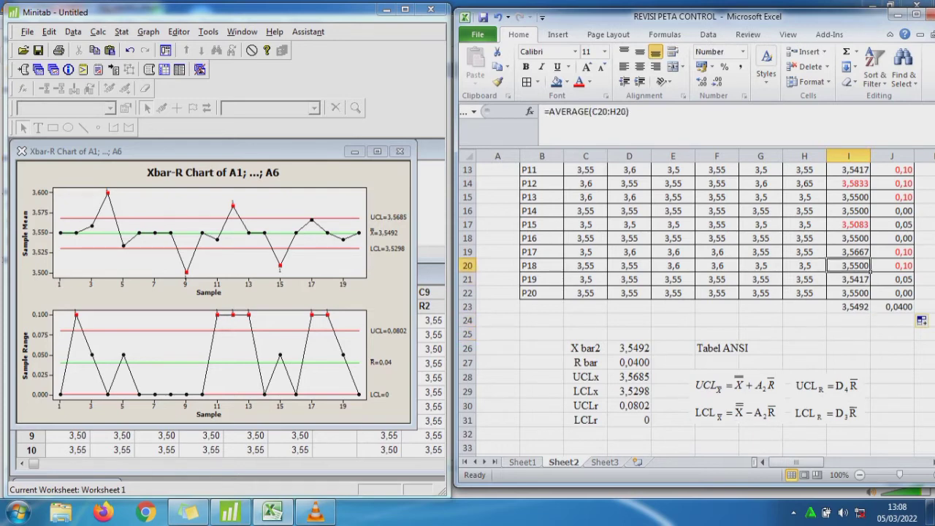
pyautogui.click(629, 349)
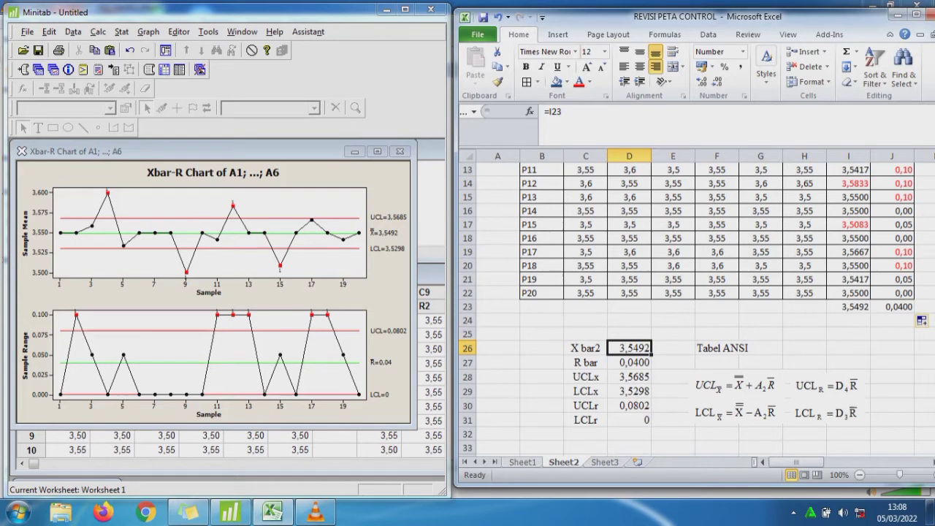
pyautogui.press('Down')
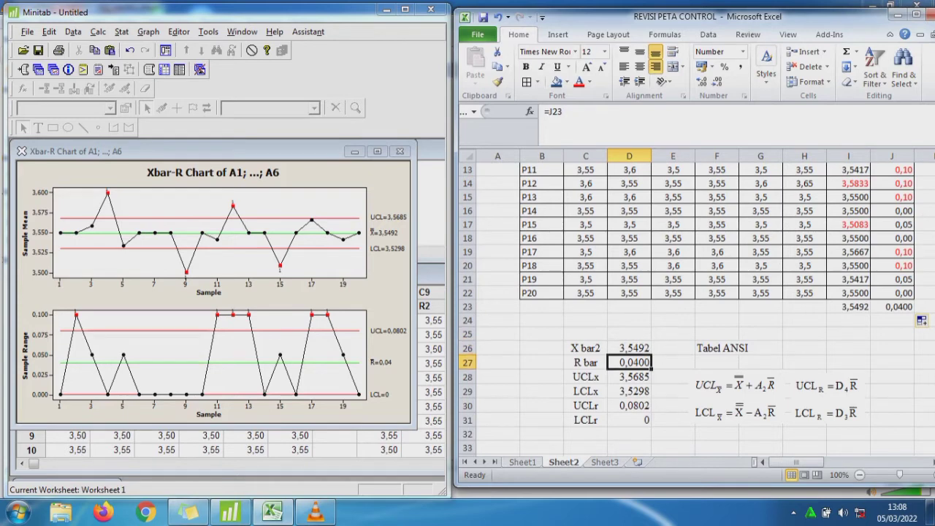
pyautogui.press('Down')
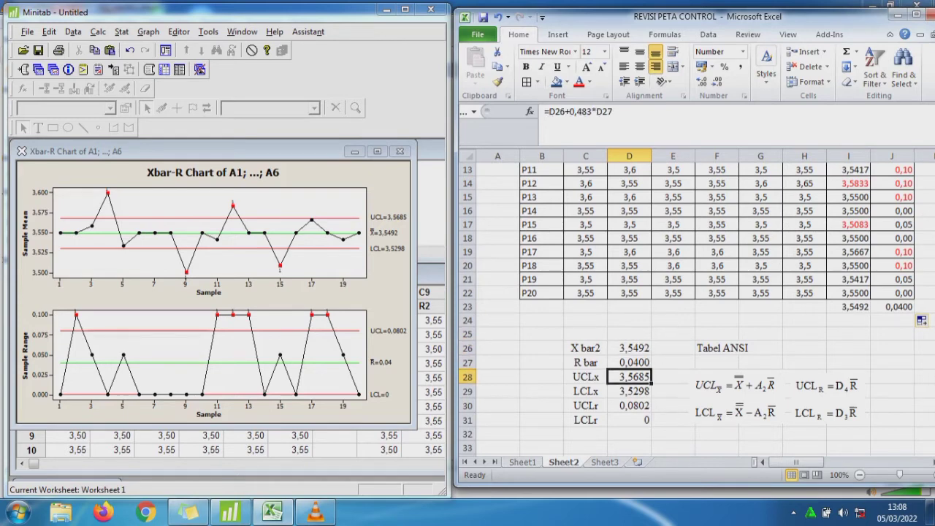
pyautogui.press('Down')
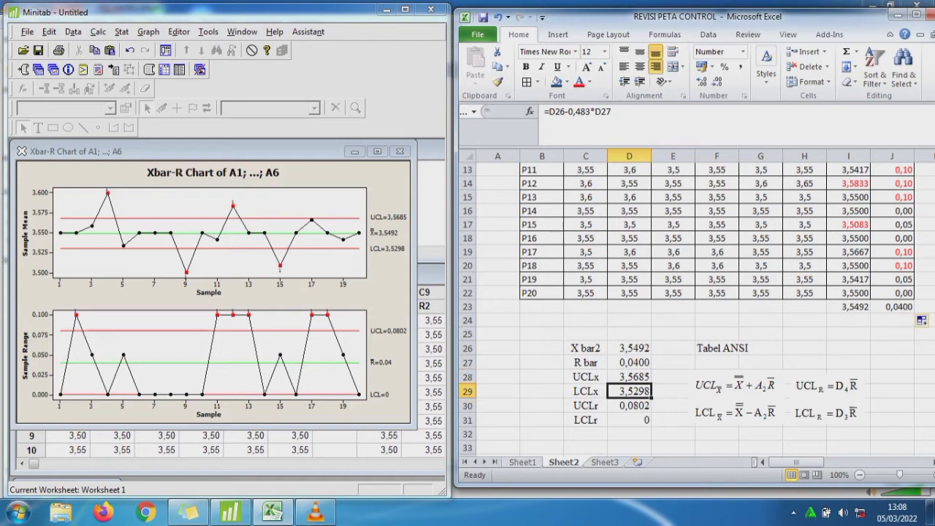
# Check the UCLr and LCLr cells against the control limits on the sample range chart.
pyautogui.press('Down')
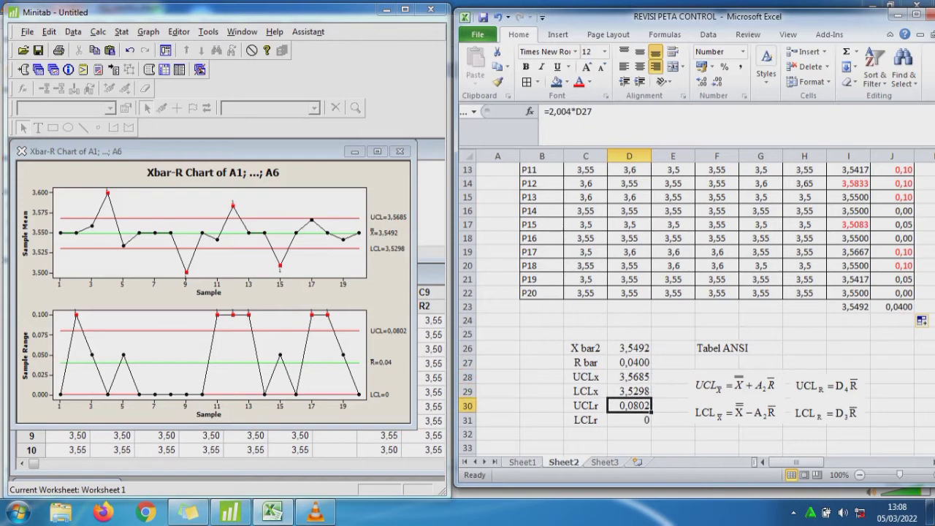
pyautogui.press('Down')
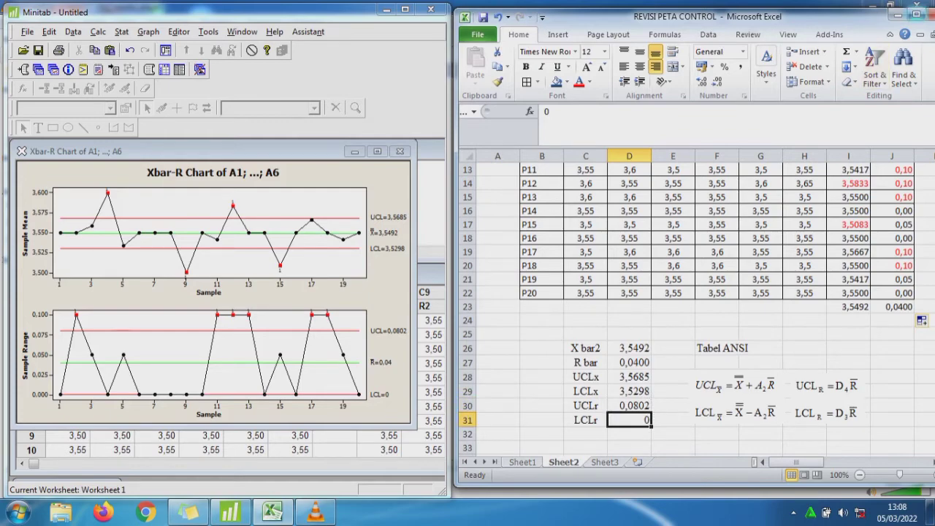
# Maximize the workbook window and add the headers UCLx and LCLx in AD2 and AE2, beside the x column of the reduced table.
pyautogui.click(916, 13)
pyautogui.click(521, 297)
pyautogui.press('Up')
pyautogui.press('Up')
pyautogui.press('Up')
pyautogui.press('Up')
pyautogui.press('Up')
pyautogui.press('Up')
pyautogui.press('Up')
pyautogui.press('Up')
pyautogui.press('Up')
pyautogui.press('Up')
pyautogui.press('Up')
pyautogui.press('Up')
pyautogui.press('Up')
pyautogui.press('Up')
pyautogui.press('Up')
pyautogui.press('Up')
pyautogui.press('Up')
pyautogui.press('Up')
pyautogui.press('Up')
pyautogui.press('Up')
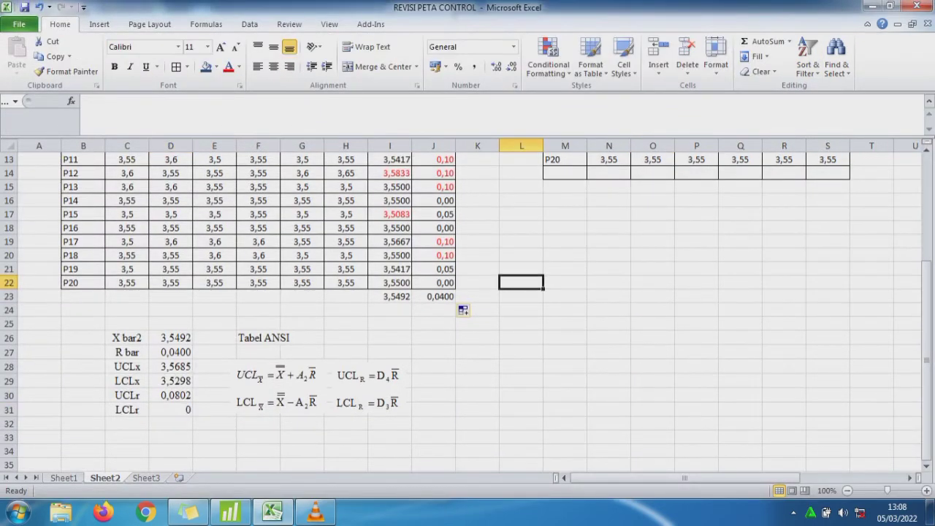
pyautogui.press('Right')
pyautogui.press('Right')
pyautogui.press('Right')
pyautogui.press('Right')
pyautogui.press('Right')
pyautogui.press('Right')
pyautogui.press('Right')
pyautogui.press('Right')
pyautogui.press('Right')
pyautogui.press('Right')
pyautogui.press('Right')
pyautogui.press('Right')
pyautogui.press('Right')
pyautogui.press('Right')
pyautogui.press('Right')
pyautogui.press('Right')
pyautogui.press('Right')
pyautogui.press('Right')
pyautogui.press('Right')
pyautogui.press('Right')
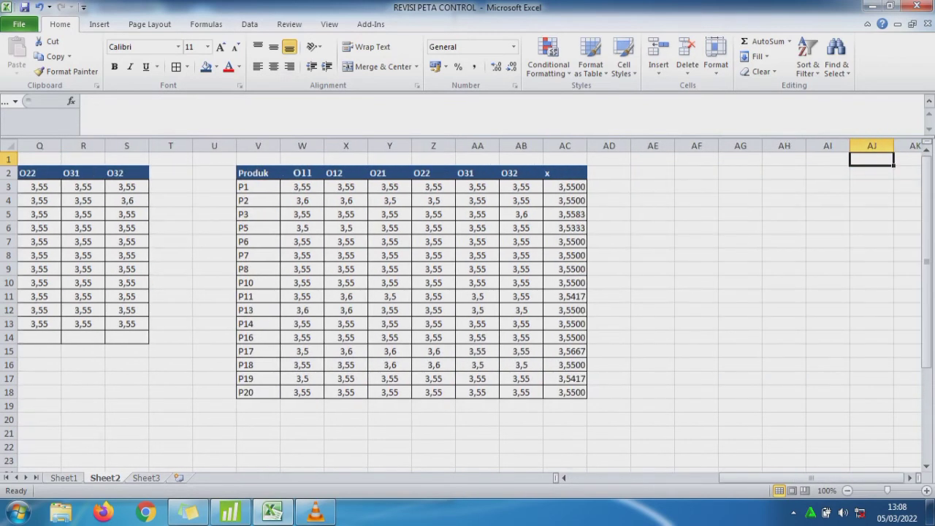
pyautogui.click(609, 187)
pyautogui.click(609, 173)
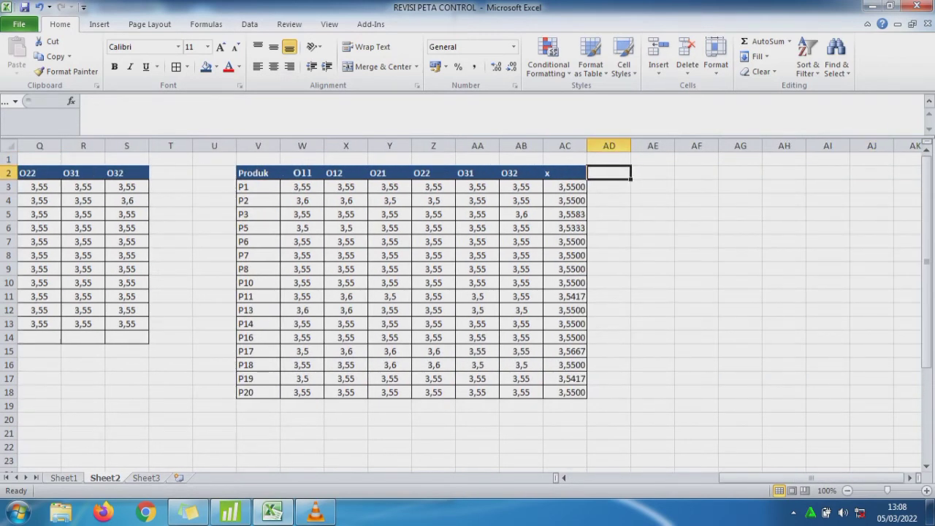
pyautogui.write('u')
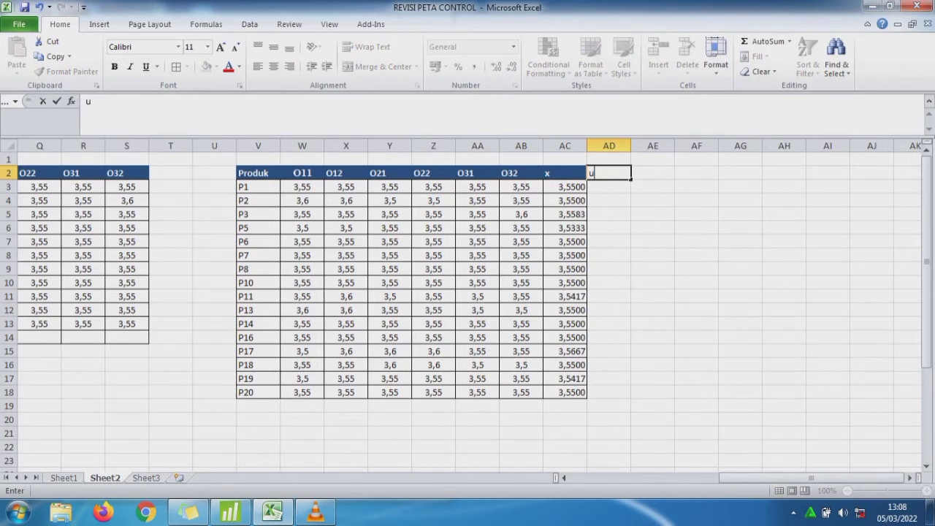
pyautogui.write('cl')
pyautogui.press('BackSpace')
pyautogui.press('BackSpace')
pyautogui.press('BackSpace')
pyautogui.write('UCLx')
pyautogui.press('Return')
pyautogui.press('Right')
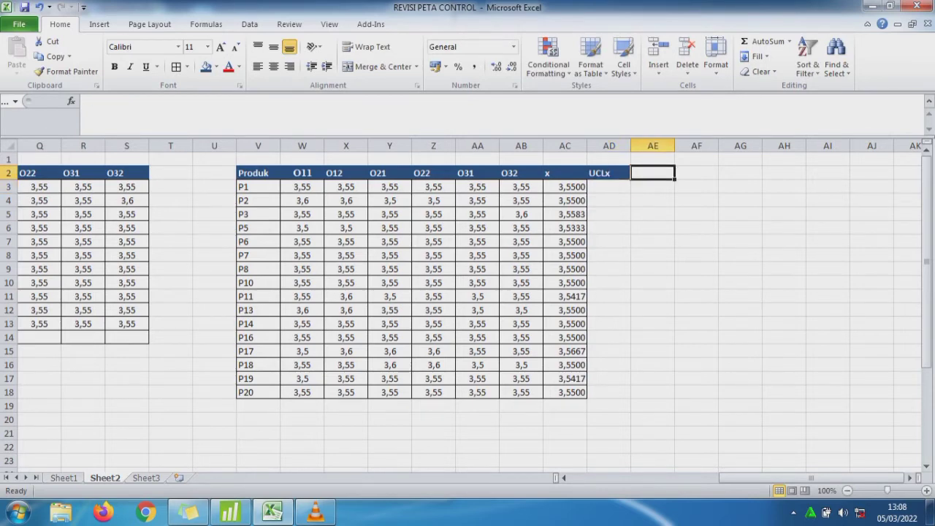
pyautogui.write('LC')
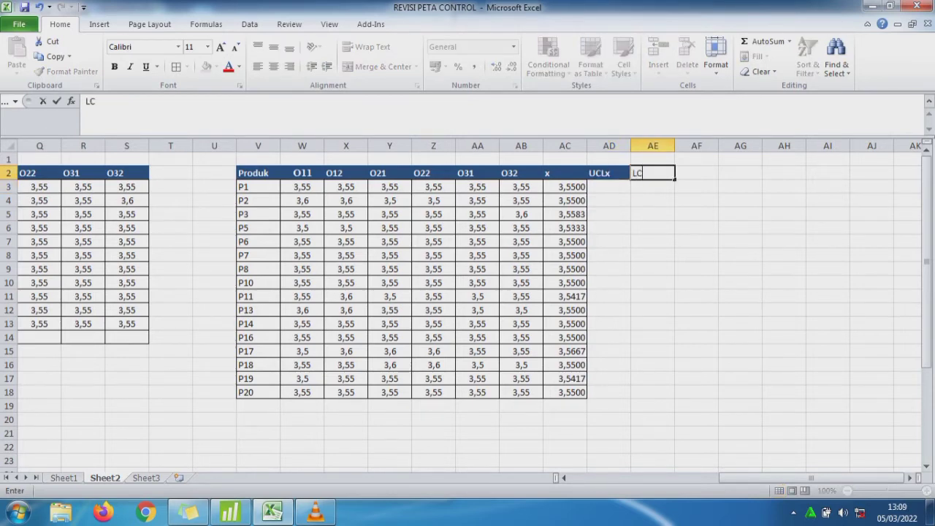
pyautogui.write('Lx')
pyautogui.press('Return')
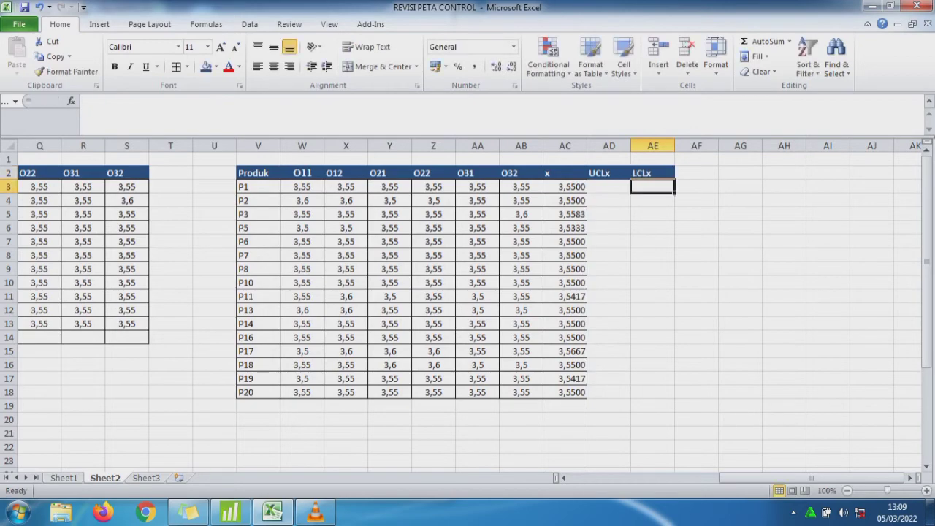
# Link the first UCLx cell, AD3, to the calculated UCLx in D28, dismissing the Windows color scheme prompt.
pyautogui.write('=')
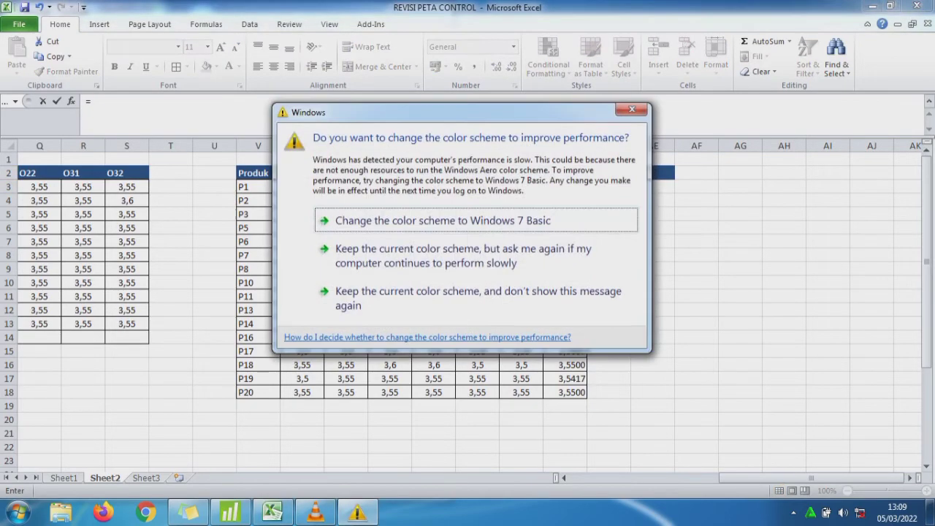
pyautogui.click(631, 110)
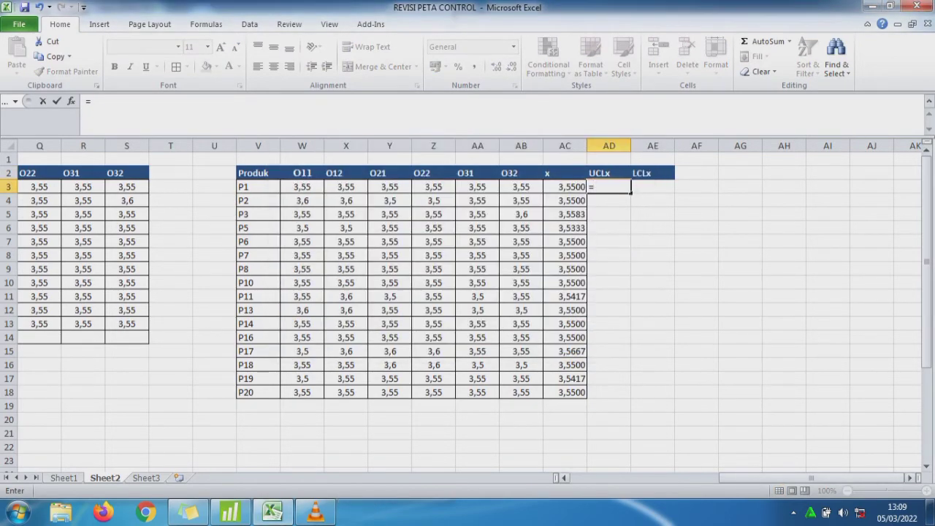
pyautogui.moveTo(810, 477); pyautogui.dragTo(661, 478)
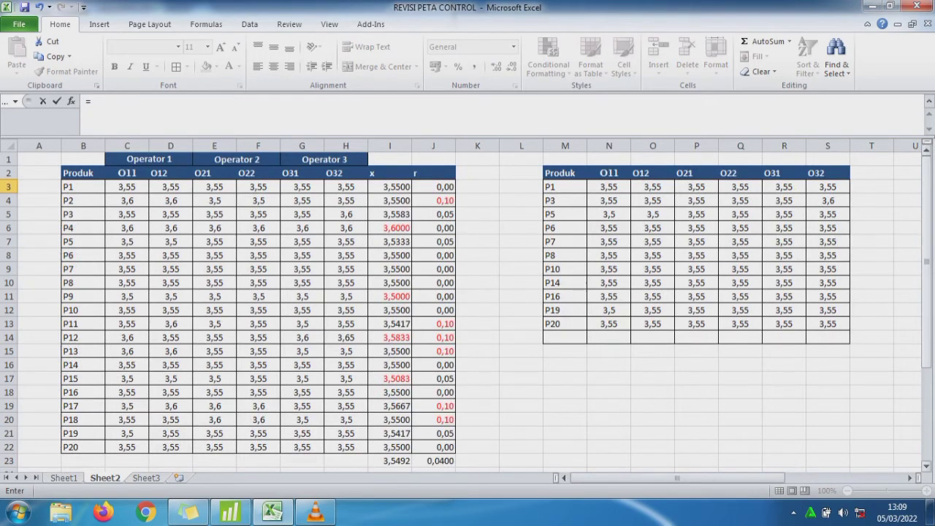
pyautogui.moveTo(927, 262); pyautogui.dragTo(926, 354)
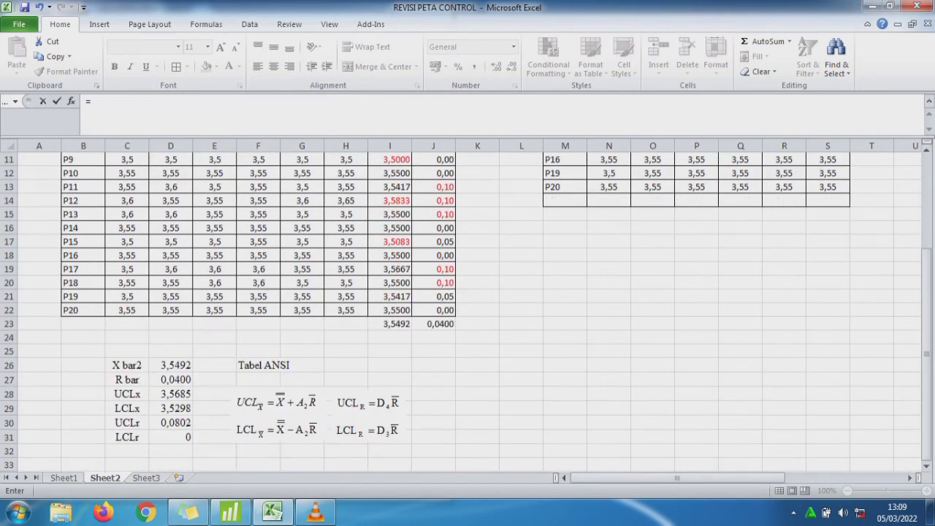
pyautogui.click(173, 394)
pyautogui.press('Return')
pyautogui.press('Up')
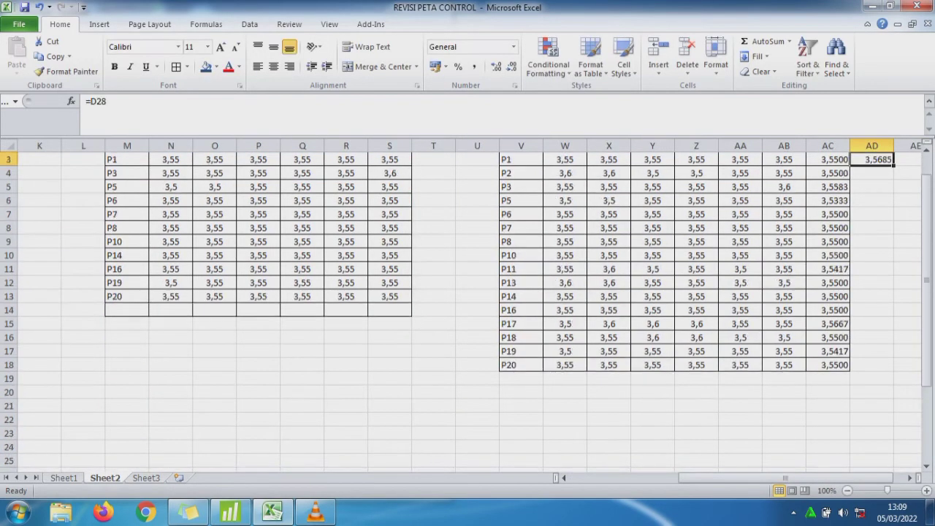
# Link the first LCLx cell, AE3, to the calculated LCLx in D29.
pyautogui.press('Right')
pyautogui.write('=')
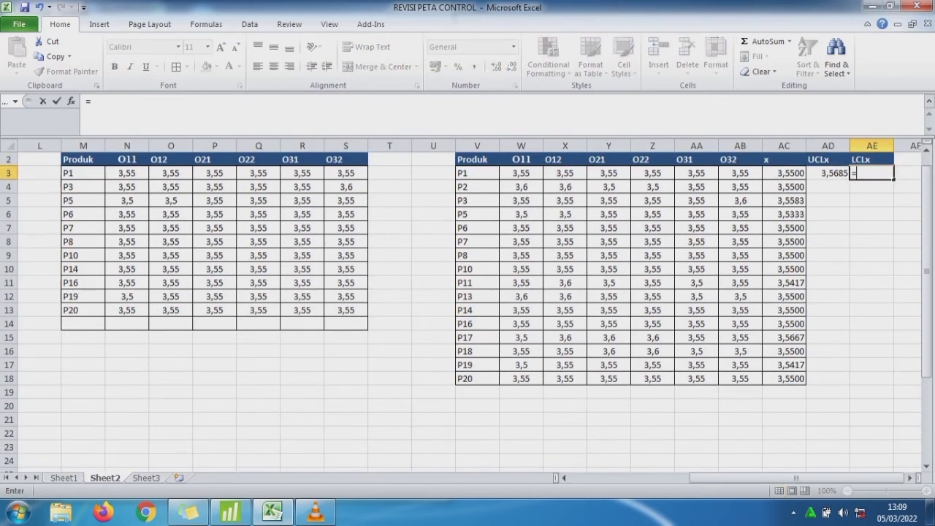
pyautogui.moveTo(926, 254); pyautogui.dragTo(926, 338)
pyautogui.moveTo(796, 478); pyautogui.dragTo(677, 478)
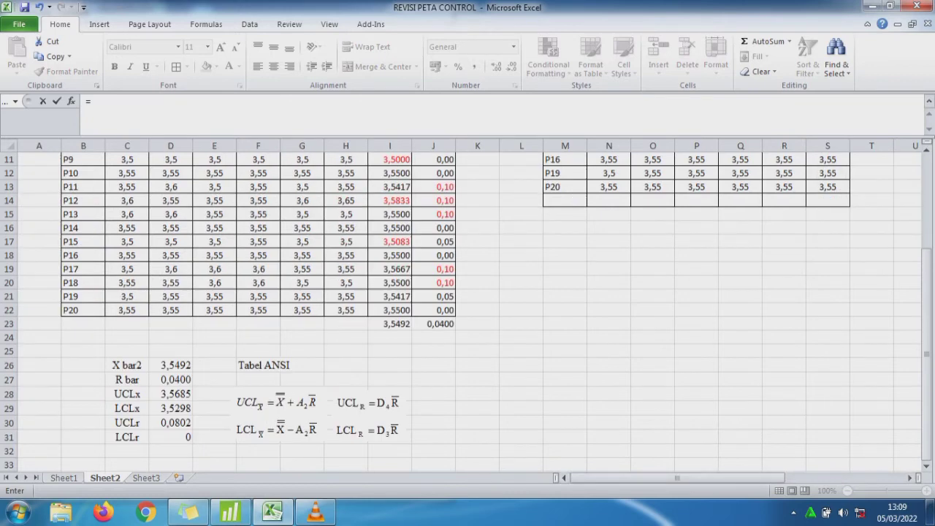
pyautogui.click(176, 408)
pyautogui.press('Return')
pyautogui.press('Up')
pyautogui.press('Up')
pyautogui.press('Up')
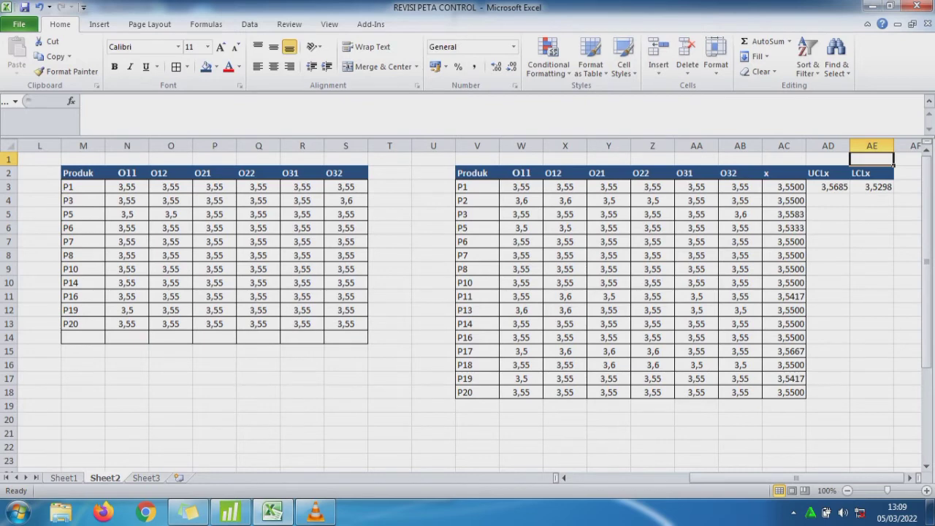
# Make AD4 and AE4 refer to the cells directly above them and fill both formulas down to row 18.
pyautogui.click(827, 201)
pyautogui.write('=')
pyautogui.press('Up')
pyautogui.press('Return')
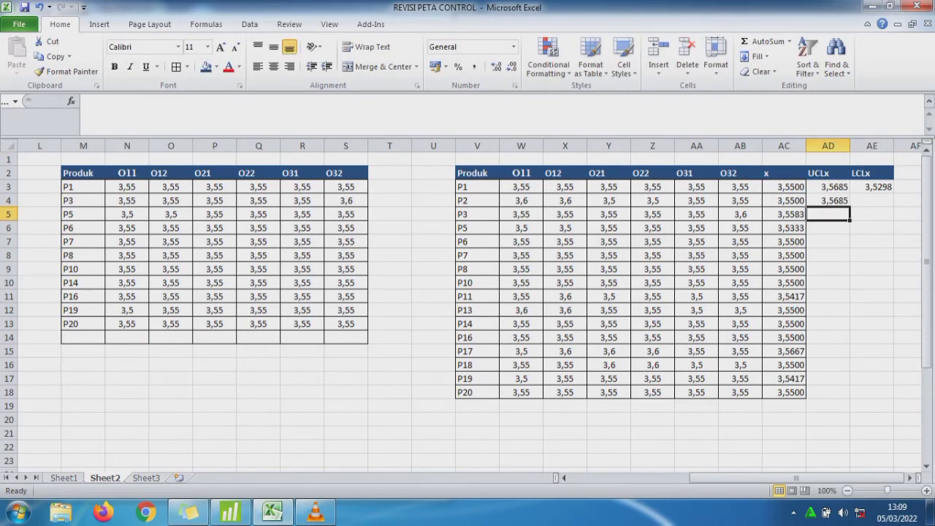
pyautogui.click(871, 201)
pyautogui.write('=')
pyautogui.press('Up')
pyautogui.press('Return')
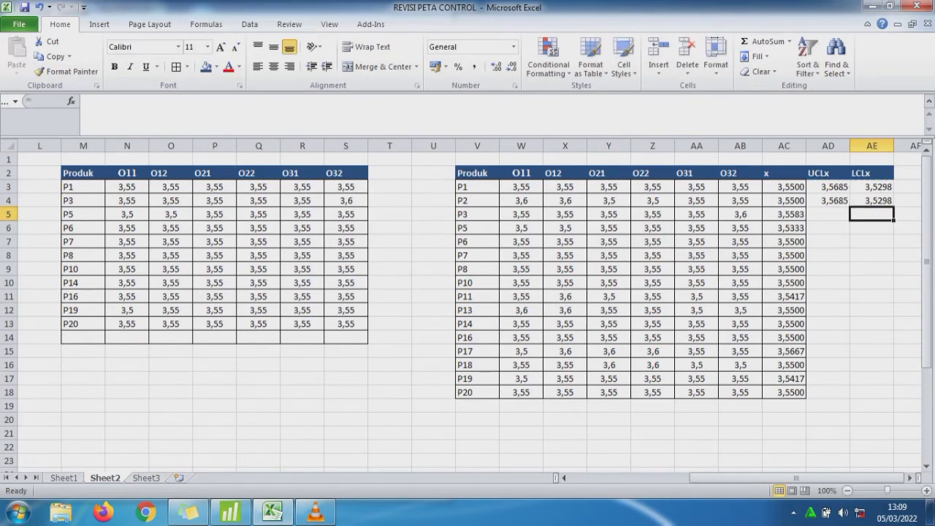
pyautogui.moveTo(827, 200); pyautogui.dragTo(900, 406)
# Insert a 2-D line chart with markers from the x, UCLx and LCLx values in AC3:AE18.
pyautogui.moveTo(784, 187); pyautogui.dragTo(873, 392)
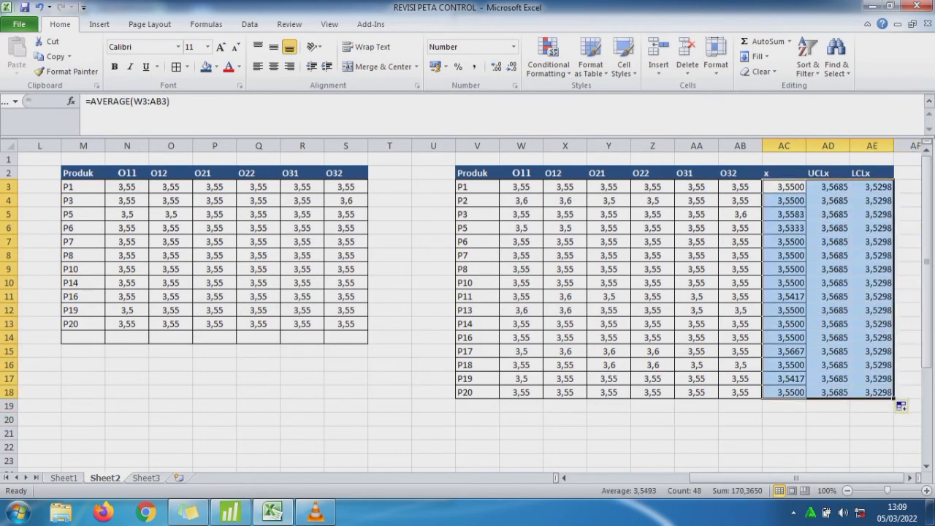
pyautogui.scroll(-2, 620, 47)
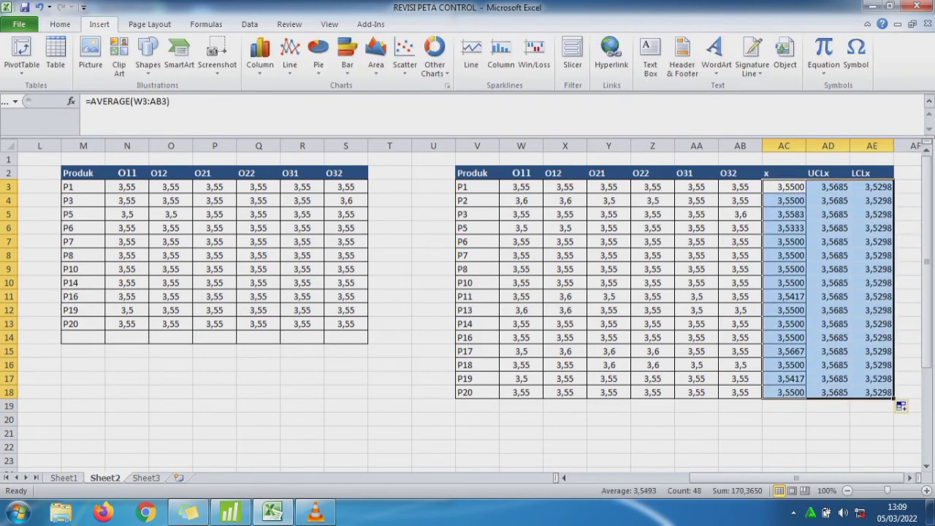
pyautogui.scroll(1, 204, 57)
pyautogui.click(289, 57)
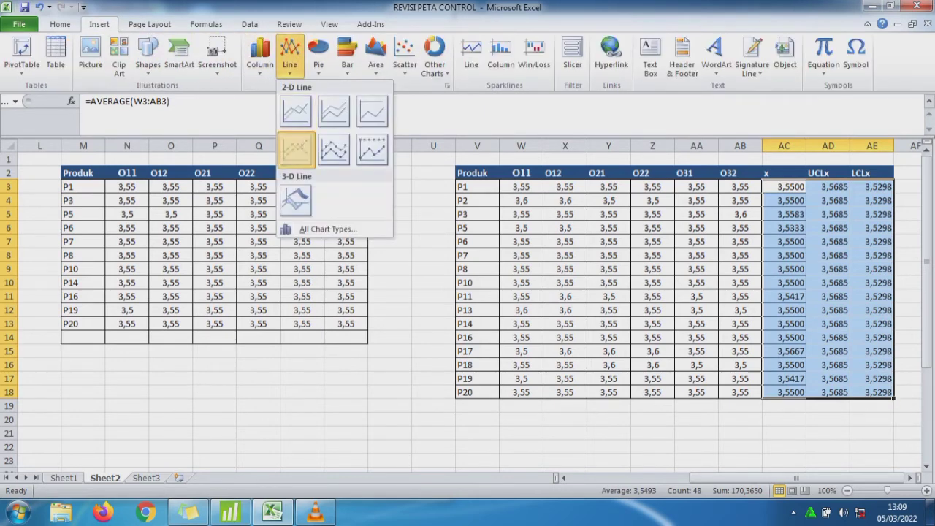
pyautogui.click(298, 152)
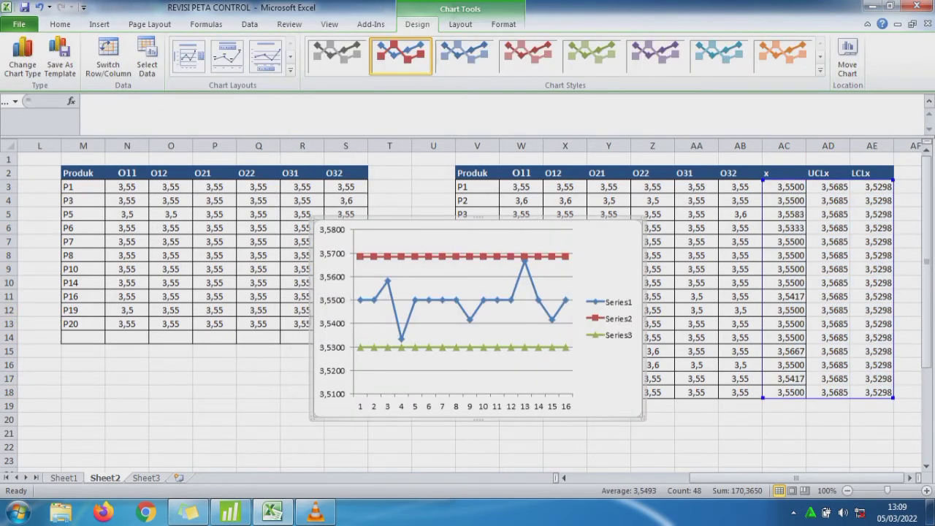
# Move the line chart below the reduced table, starting around row 19, and review its plotted series.
pyautogui.moveTo(610, 248); pyautogui.dragTo(769, 438)
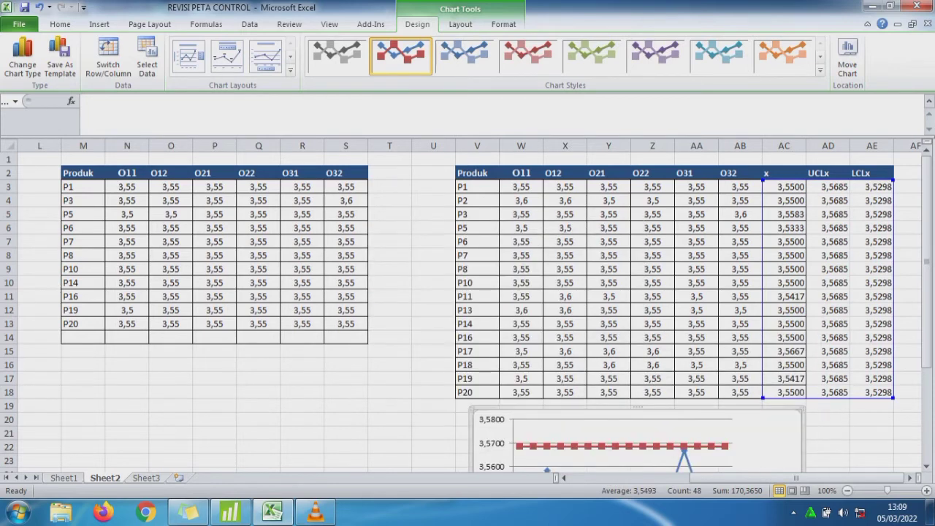
pyautogui.moveTo(926, 287); pyautogui.dragTo(926, 352)
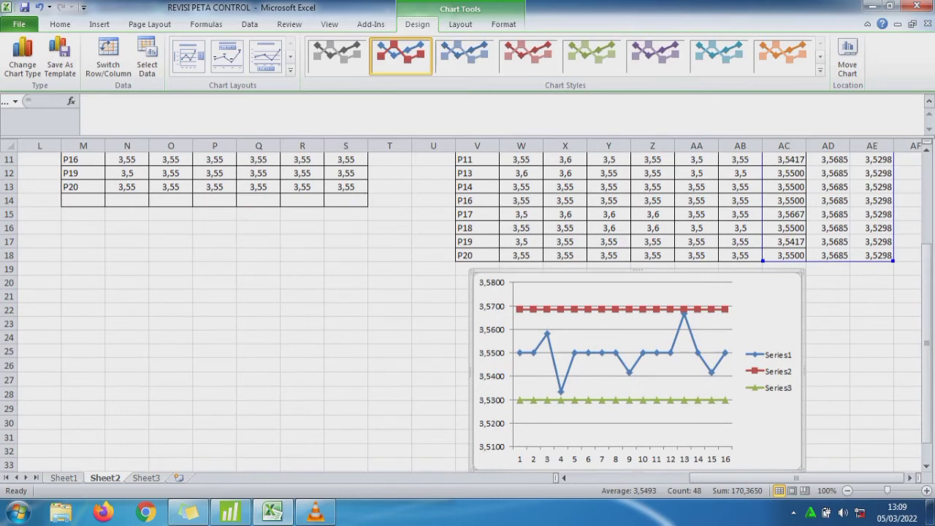
pyautogui.moveTo(926, 369); pyautogui.dragTo(926, 281)
pyautogui.click(433, 269)
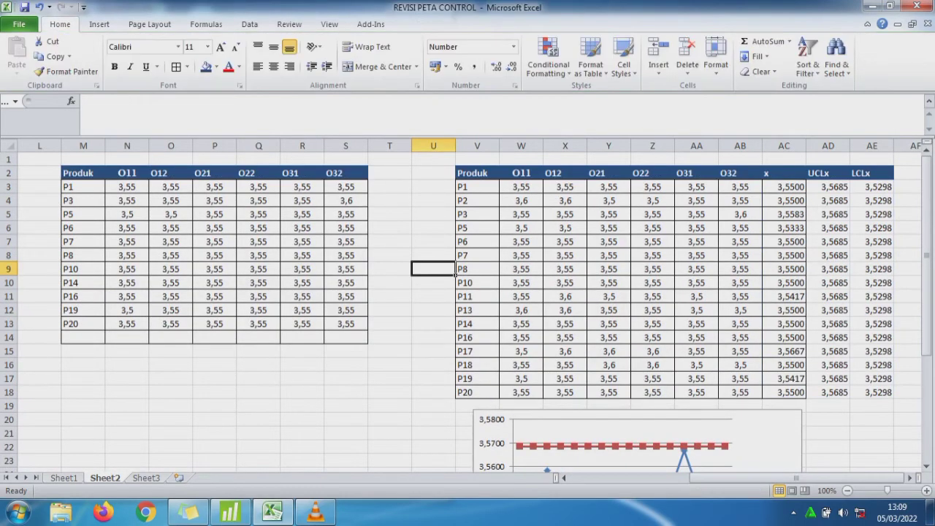
# Copy the full 20-product table with its x and r columns (B2:J22) to AG2, beside the UCLx and LCLx columns.
pyautogui.press('Left')
pyautogui.press('Left')
pyautogui.press('Left')
pyautogui.press('Left')
pyautogui.press('Left')
pyautogui.press('Left')
pyautogui.press('Left')
pyautogui.press('Left')
pyautogui.press('Left')
pyautogui.press('Left')
pyautogui.press('Left')
pyautogui.press('Left')
pyautogui.press('Left')
pyautogui.press('Left')
pyautogui.press('Left')
pyautogui.press('Left')
pyautogui.press('Left')
pyautogui.press('Left')
pyautogui.press('Left')
pyautogui.press('Left')
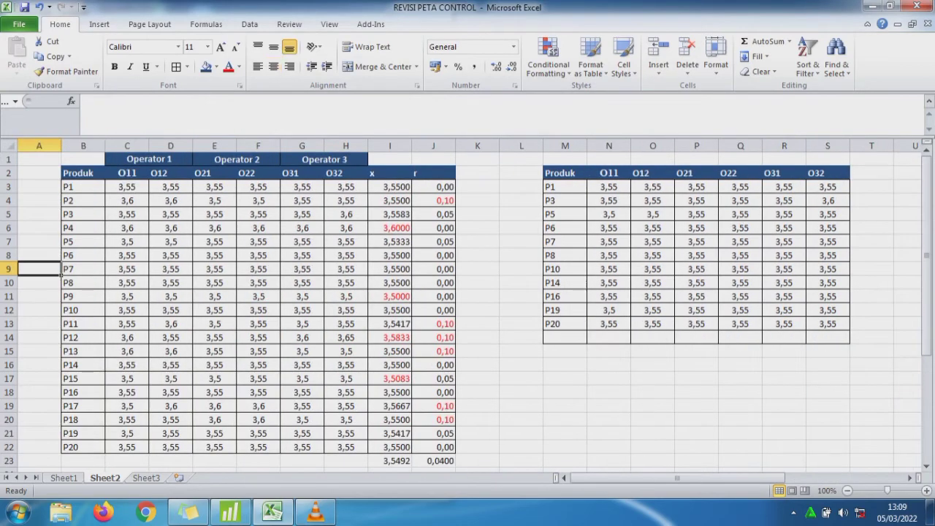
pyautogui.moveTo(83, 173); pyautogui.dragTo(457, 425)
pyautogui.hotkey('ctrl', 'c')
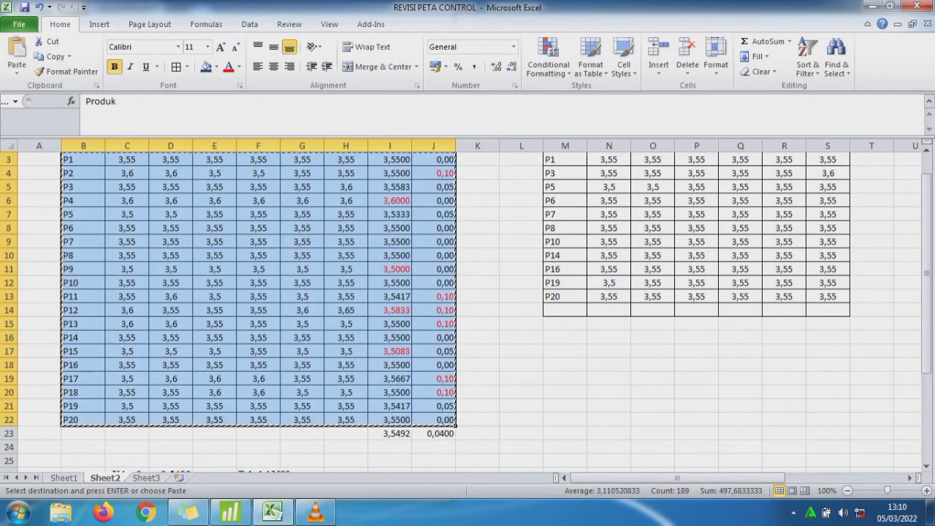
pyautogui.click(828, 296)
pyautogui.press('Up')
pyautogui.press('Up')
pyautogui.press('Up')
pyautogui.press('Up')
pyautogui.press('Up')
pyautogui.press('Up')
pyautogui.press('Up')
pyautogui.press('Up')
pyautogui.press('Up')
pyautogui.press('Up')
pyautogui.press('Up')
pyautogui.press('Right')
pyautogui.press('Right')
pyautogui.press('Right')
pyautogui.press('Right')
pyautogui.press('Right')
pyautogui.press('Right')
pyautogui.press('Right')
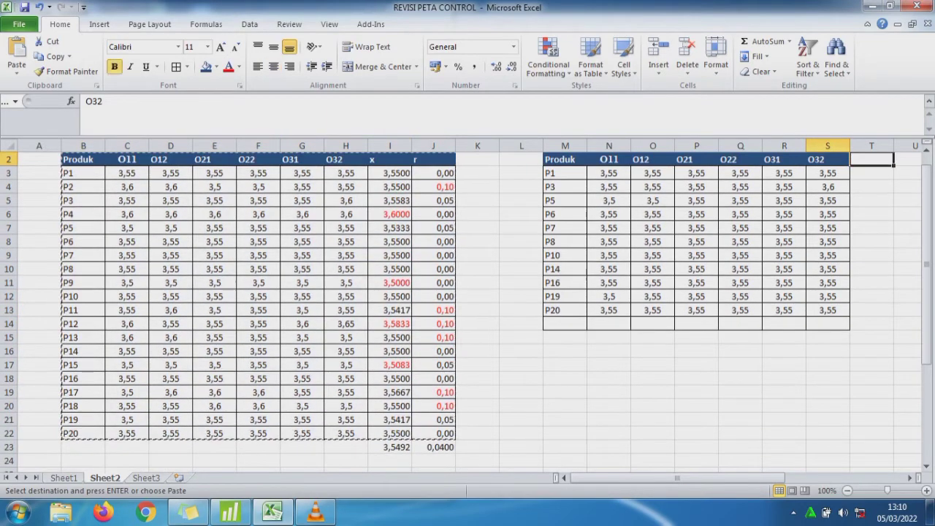
pyautogui.press('Right')
pyautogui.press('Right')
pyautogui.press('Right')
pyautogui.press('Right')
pyautogui.press('Right')
pyautogui.press('Right')
pyautogui.press('Right')
pyautogui.press('Right')
pyautogui.press('Right')
pyautogui.press('Right')
pyautogui.press('Right')
pyautogui.press('Right')
pyautogui.press('Right')
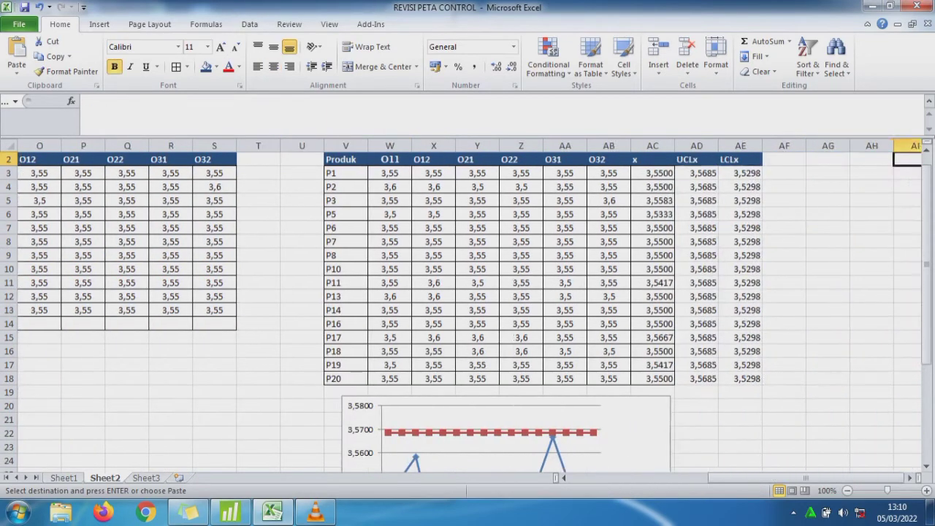
pyautogui.press('Left')
pyautogui.press('Left')
pyautogui.press('Left')
pyautogui.press('Left')
pyautogui.press('Left')
pyautogui.press('Left')
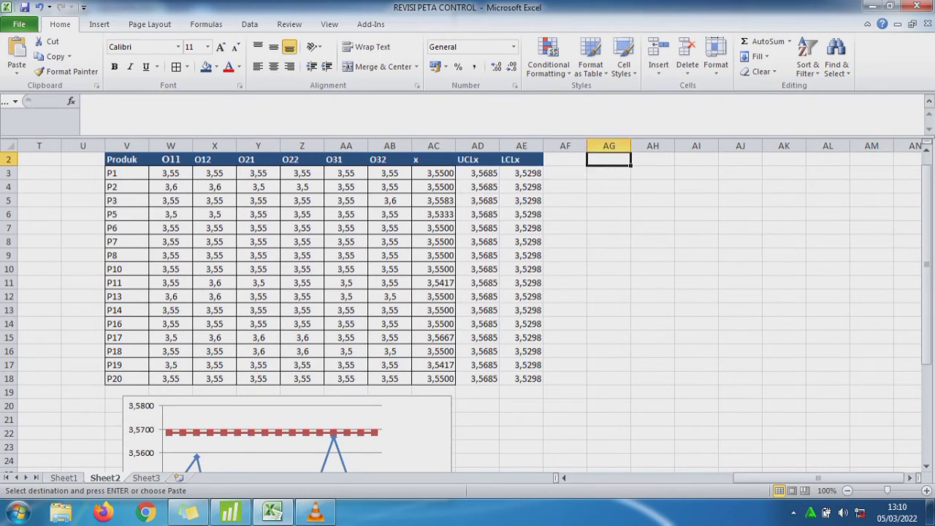
pyautogui.hotkey('ctrl', 'v')
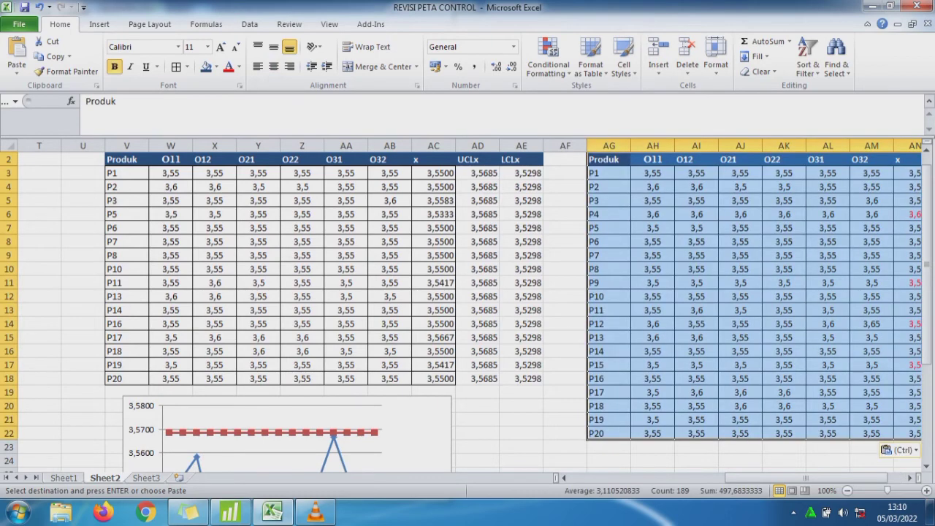
# Clear the P2 row of the copied table (AG4:AO4) and delete its x column, AN.
pyautogui.click(740, 242)
pyautogui.press('Right')
pyautogui.press('Right')
pyautogui.press('Right')
pyautogui.press('Right')
pyautogui.press('Right')
pyautogui.press('Right')
pyautogui.press('Right')
pyautogui.press('Right')
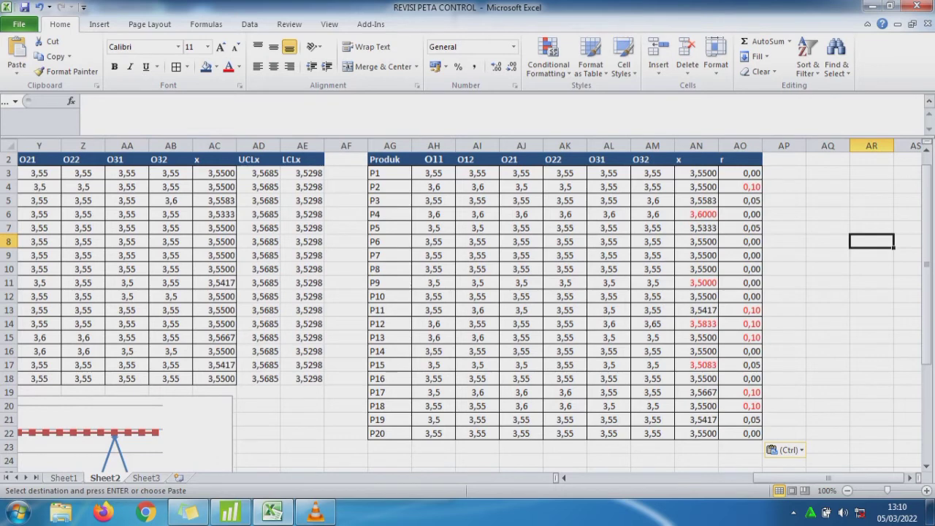
pyautogui.moveTo(390, 187); pyautogui.dragTo(739, 187)
pyautogui.press('Delete')
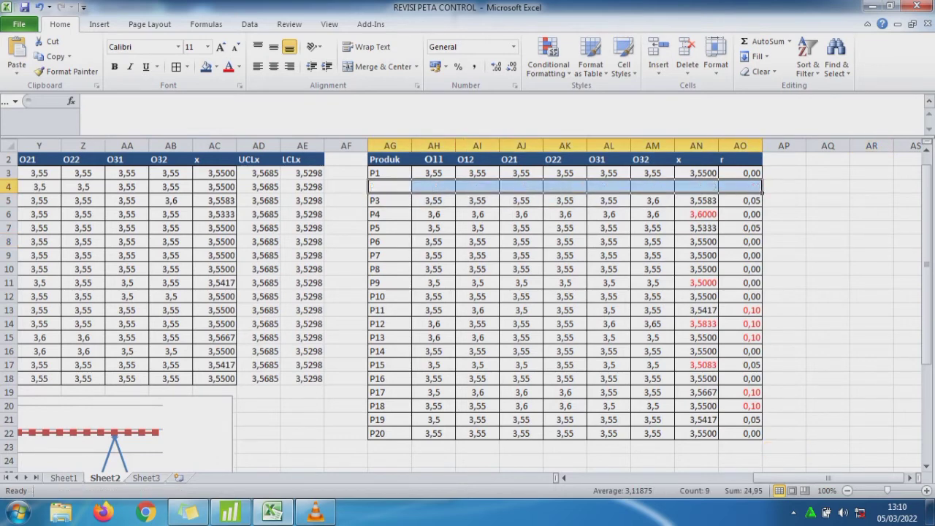
pyautogui.click(695, 146)
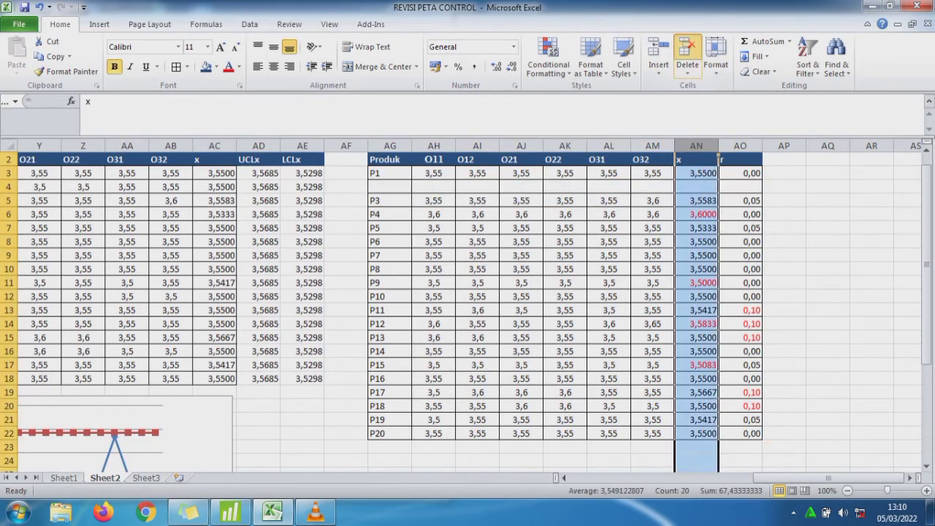
pyautogui.click(686, 55)
pyautogui.moveTo(390, 310); pyautogui.dragTo(719, 341)
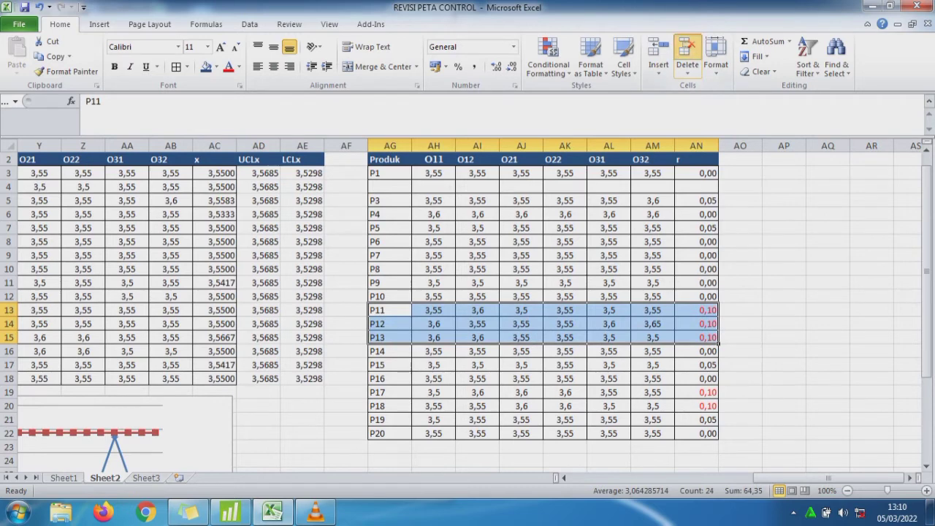
pyautogui.click(686, 55)
pyautogui.moveTo(390, 352); pyautogui.dragTo(712, 367)
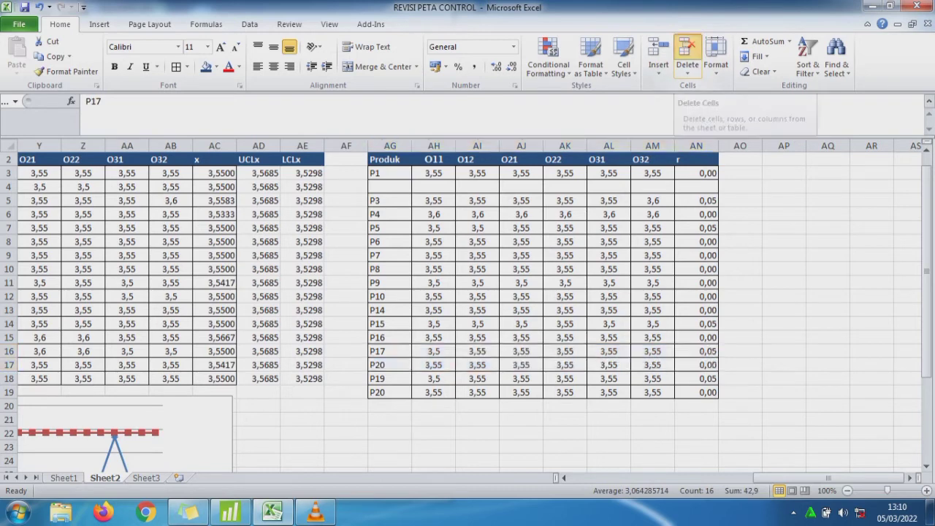
pyautogui.click(687, 49)
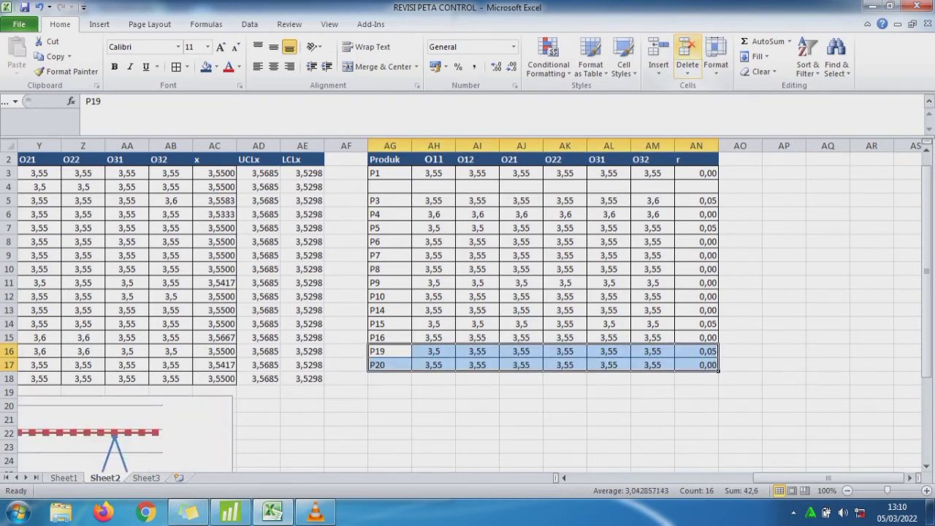
pyautogui.hotkey('ctrl', 'z')
pyautogui.hotkey('ctrl', 'z')
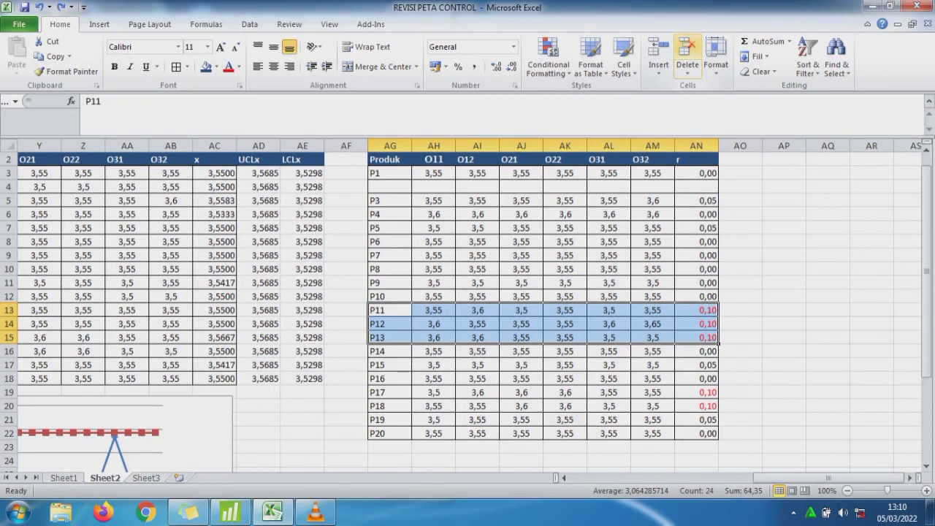
pyautogui.hotkey('ctrl', 'z')
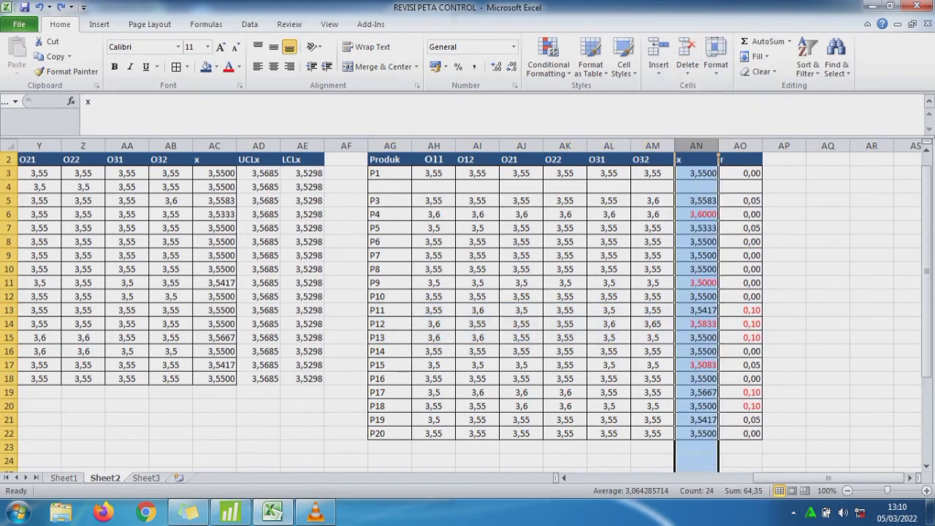
pyautogui.hotkey('ctrl', 'y')
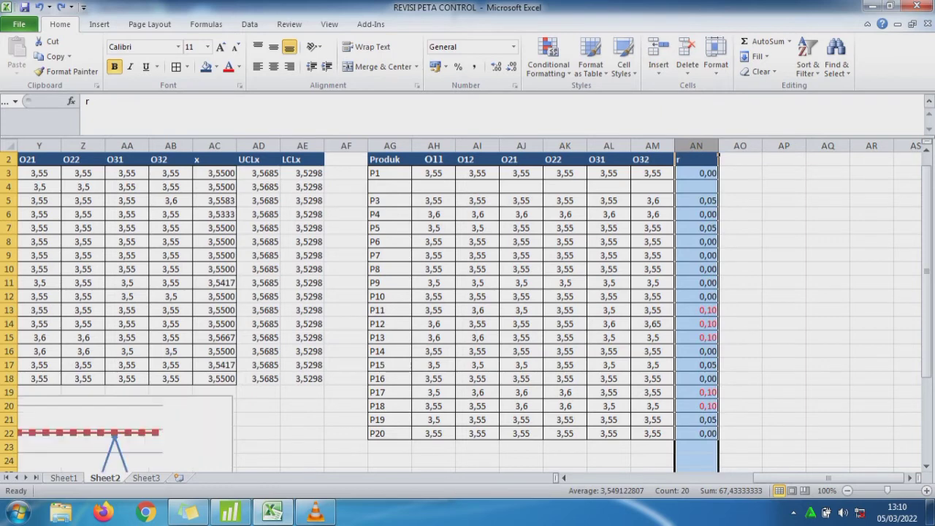
# Clear the contents of the P11 to P13 rows and the P17 to P18 rows in the copied table.
pyautogui.moveTo(390, 310); pyautogui.dragTo(653, 337)
pyautogui.hotkey('shift', 'Right')
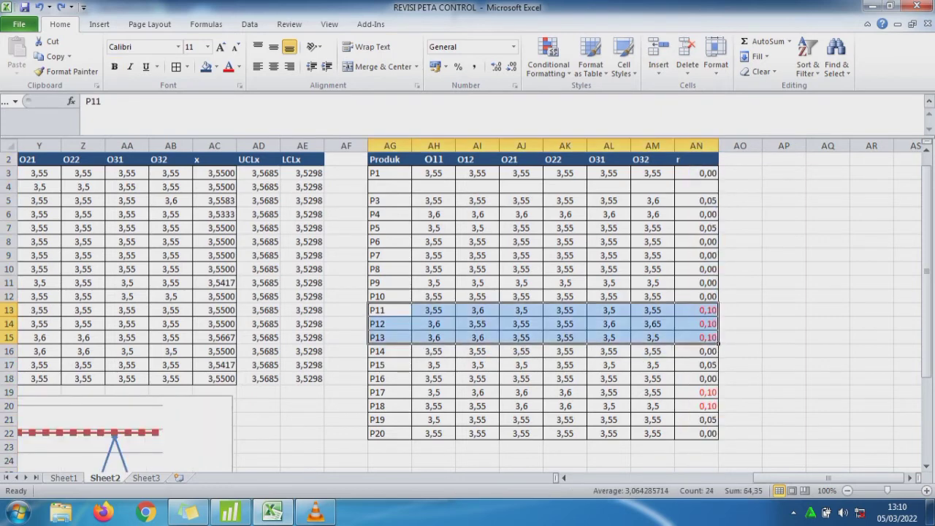
pyautogui.press('Delete')
pyautogui.moveTo(390, 392); pyautogui.dragTo(696, 406)
pyautogui.press('Delete')
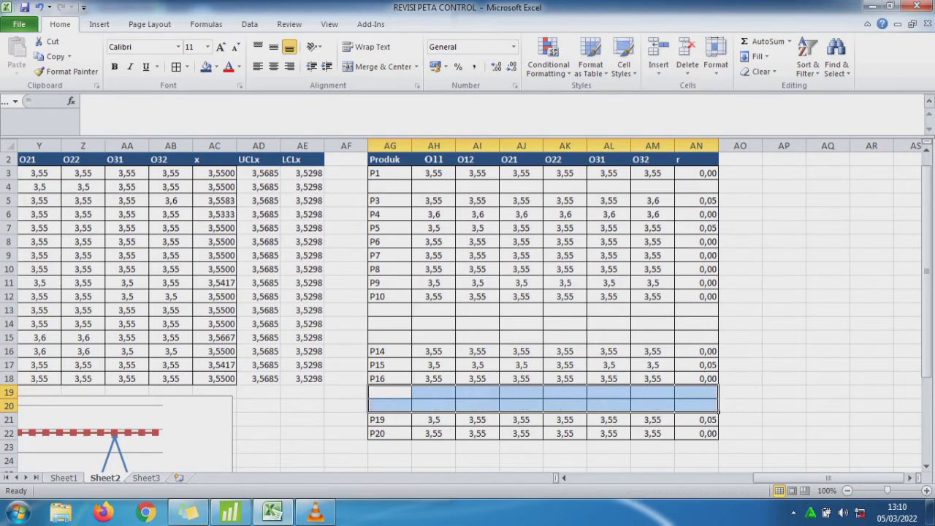
# Move the remaining product blocks up to close the empty rows, so P1 to P20 run continuously from row 3 to row 16.
pyautogui.moveTo(390, 351); pyautogui.dragTo(719, 310)
pyautogui.moveTo(390, 420); pyautogui.dragTo(720, 365)
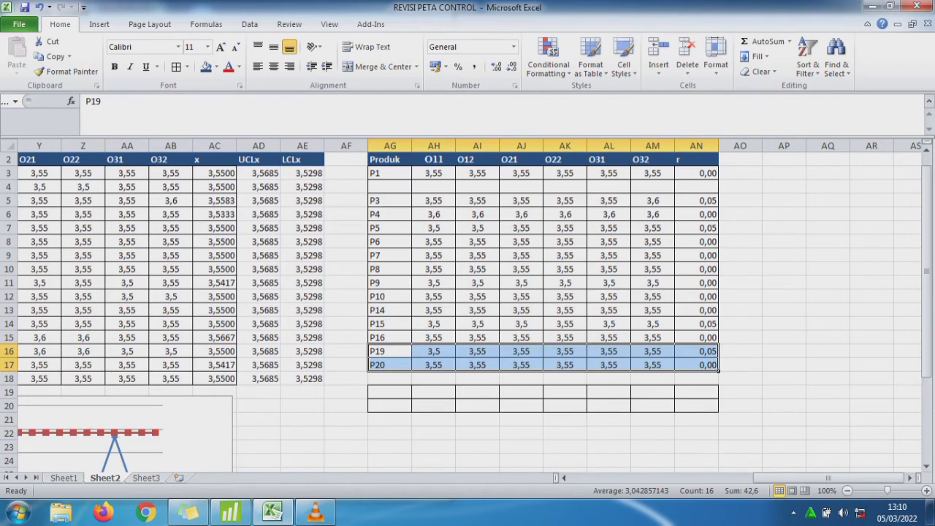
pyautogui.moveTo(390, 200); pyautogui.dragTo(696, 365)
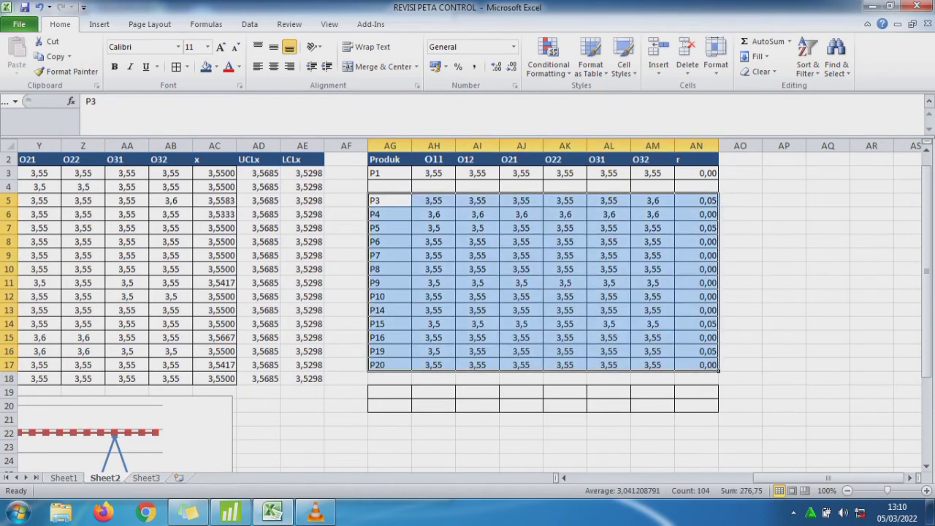
pyautogui.moveTo(718, 194); pyautogui.dragTo(718, 181)
# Add the headers UCLr in AO2 and LCLr in AP2 beside the r column.
pyautogui.click(740, 173)
pyautogui.press('Up')
pyautogui.press('Up')
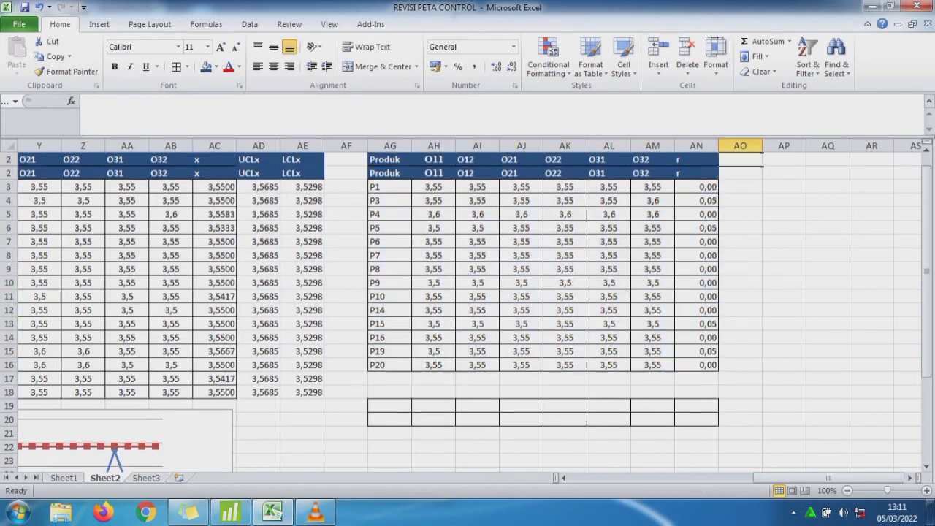
pyautogui.press('Down')
pyautogui.write('U')
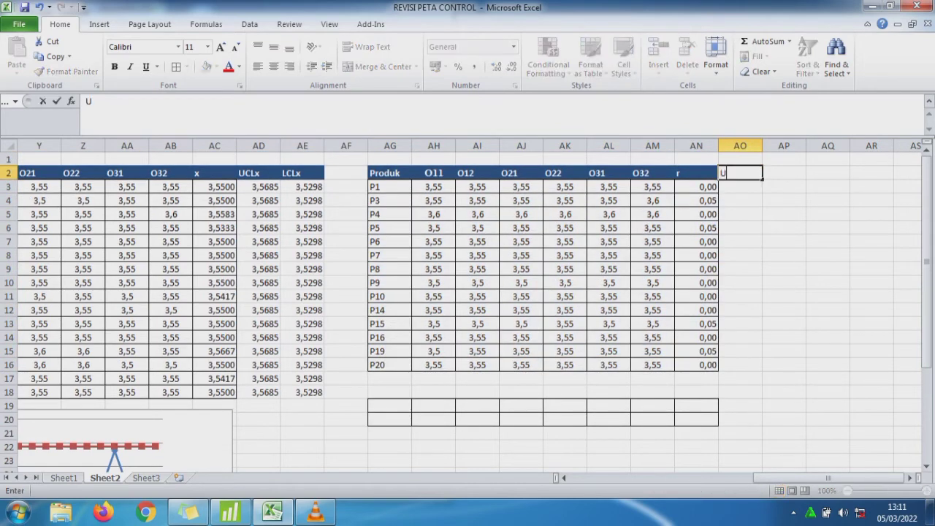
pyautogui.write('CLr')
pyautogui.press('Tab')
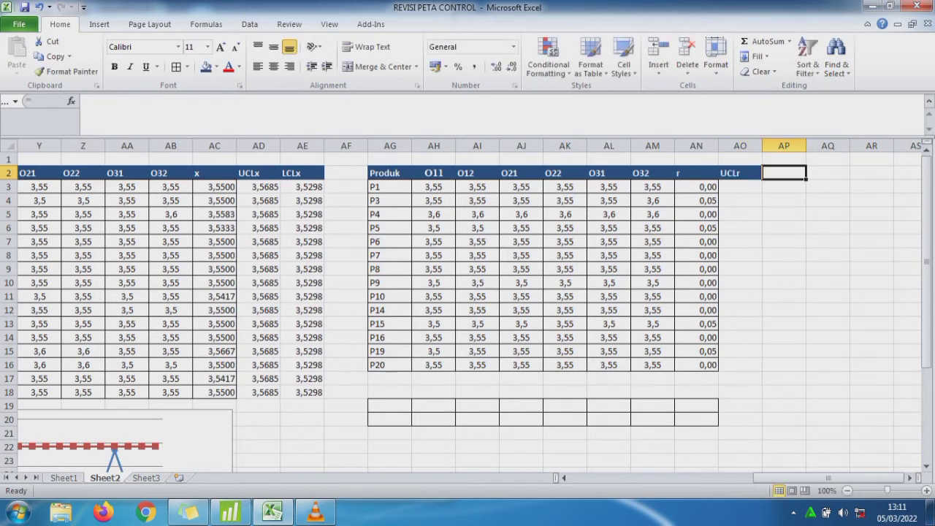
pyautogui.write('L')
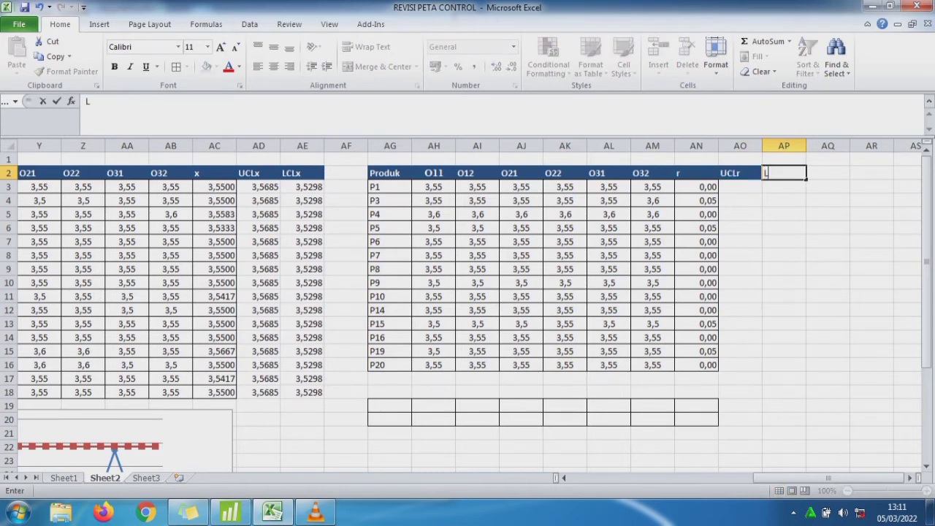
pyautogui.write('CL')
pyautogui.write('r')
pyautogui.press('BackSpace')
pyautogui.write('r')
pyautogui.press('Return')
pyautogui.press('Left')
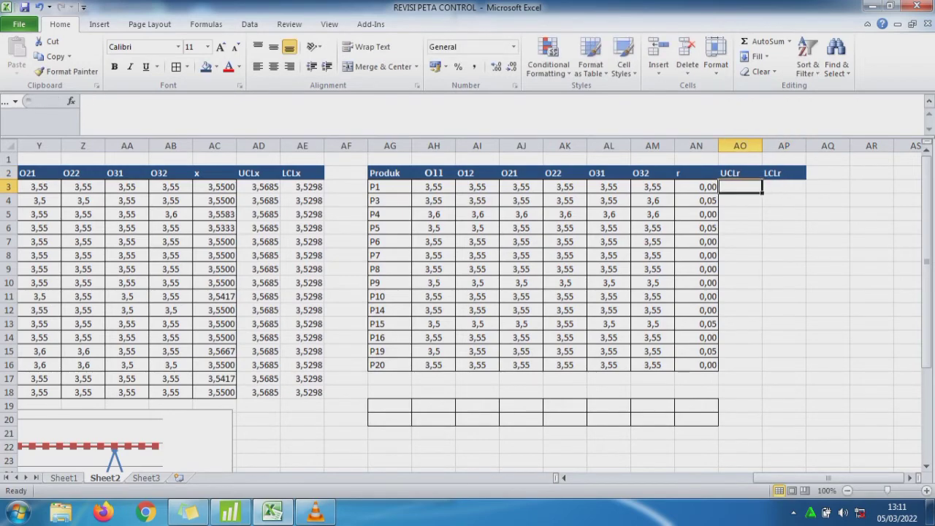
# Link the first UCLr cell, AO3, to the calculated UCLr value in D30.
pyautogui.write('=')
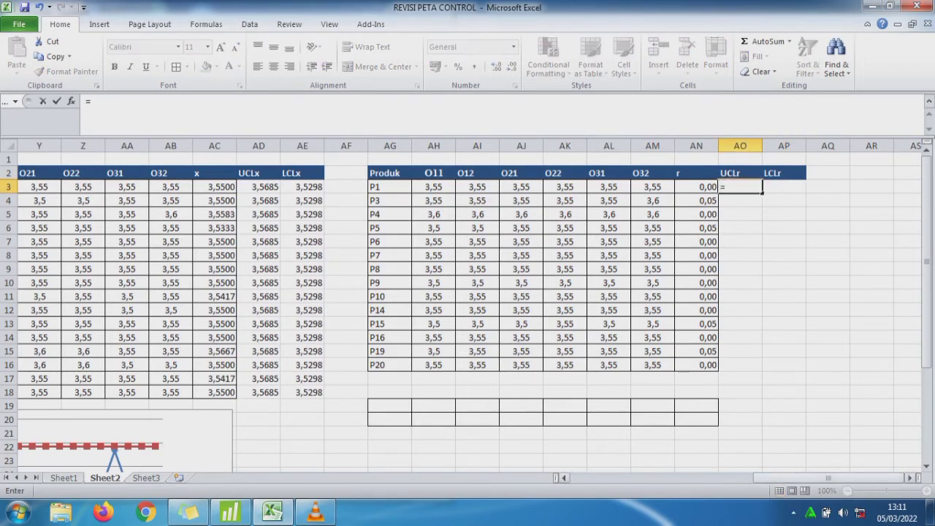
pyautogui.moveTo(791, 477); pyautogui.dragTo(607, 478)
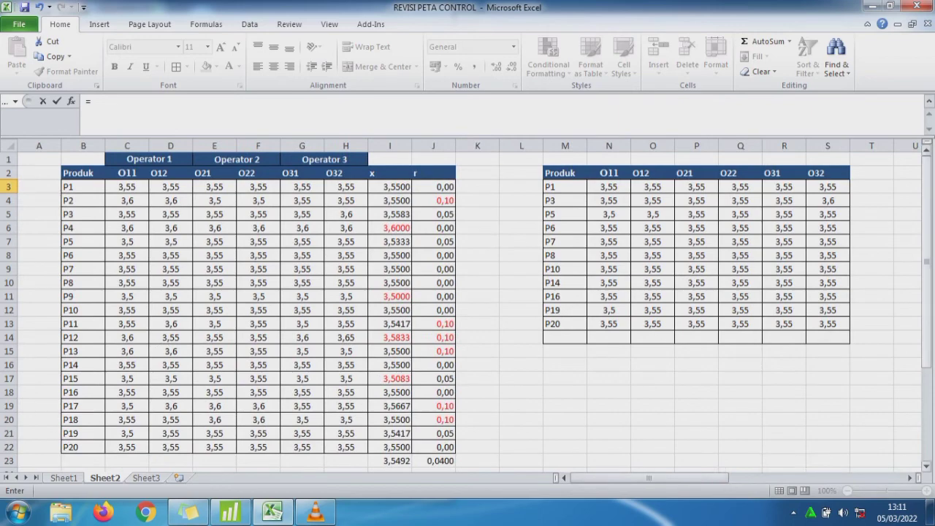
pyautogui.moveTo(926, 191); pyautogui.dragTo(926, 219)
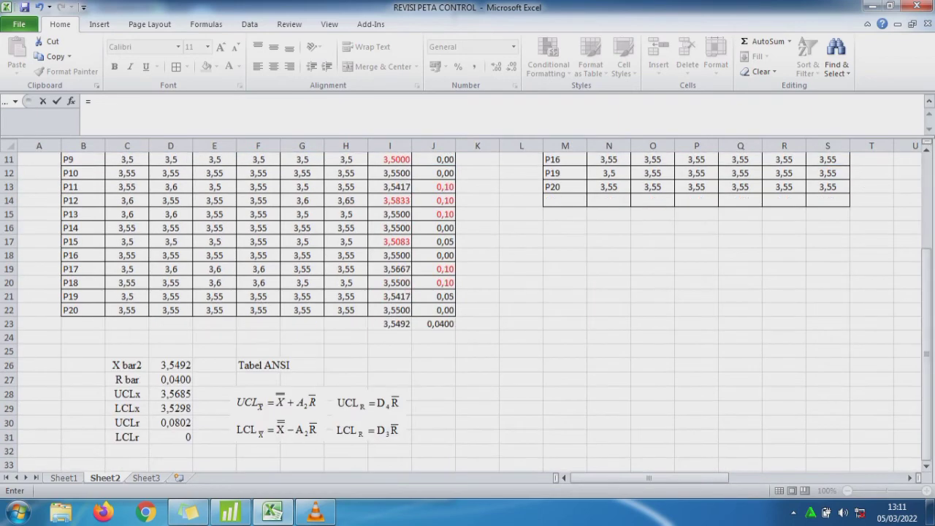
pyautogui.click(172, 423)
pyautogui.press('Return')
# Link the first LCLr cell, AP3, to the calculated LCLr value in D31.
pyautogui.press('Up')
pyautogui.press('Right')
pyautogui.press('Right')
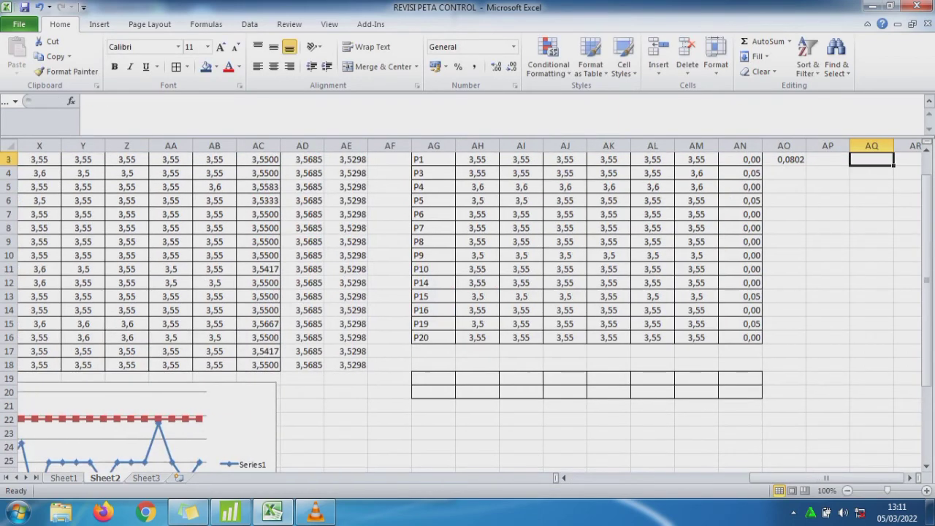
pyautogui.press('Up')
pyautogui.press('Down')
pyautogui.press('Left')
pyautogui.write('=')
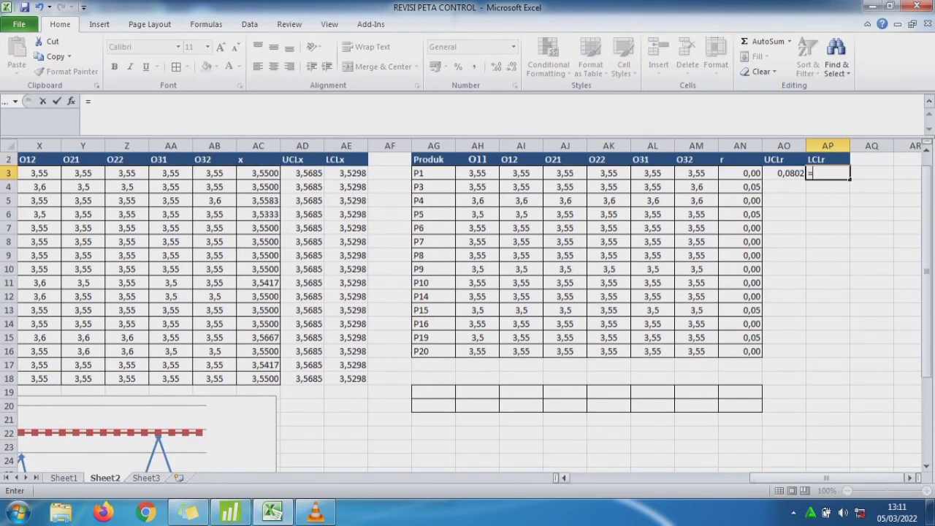
pyautogui.moveTo(821, 477); pyautogui.dragTo(640, 478)
pyautogui.moveTo(926, 243); pyautogui.dragTo(926, 252)
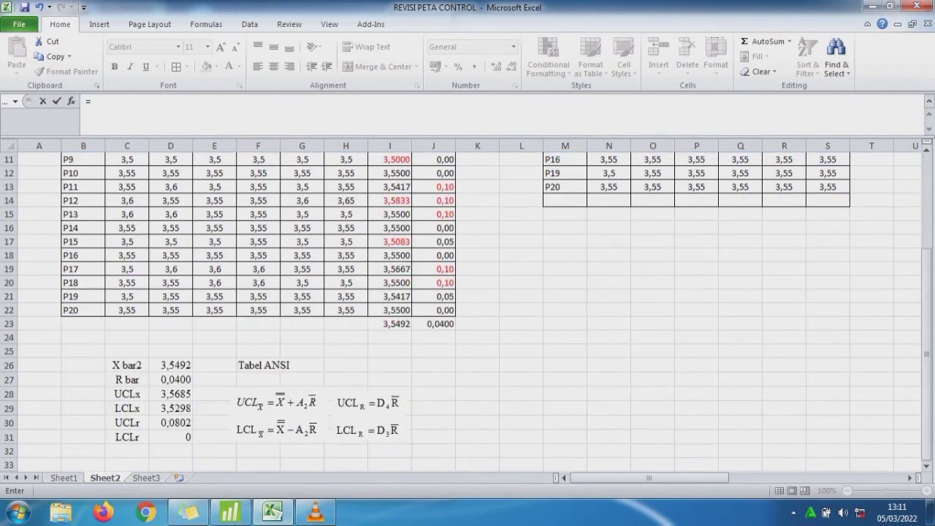
pyautogui.click(179, 436)
pyautogui.press('Return')
pyautogui.press('Up')
pyautogui.press('Up')
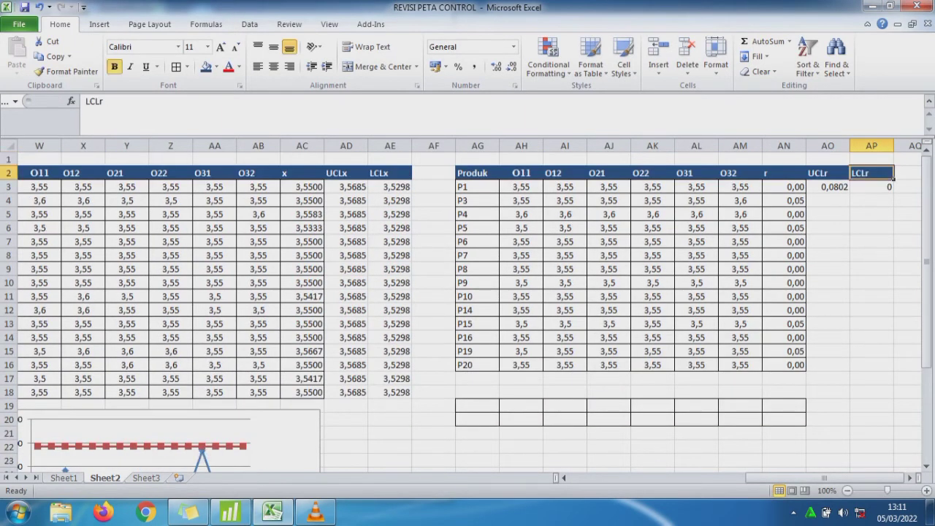
# Enter =AO3 in AO4 and =AP3 in AP4, and fill both formulas down to row 16.
pyautogui.click(827, 201)
pyautogui.write('=')
pyautogui.click(827, 187)
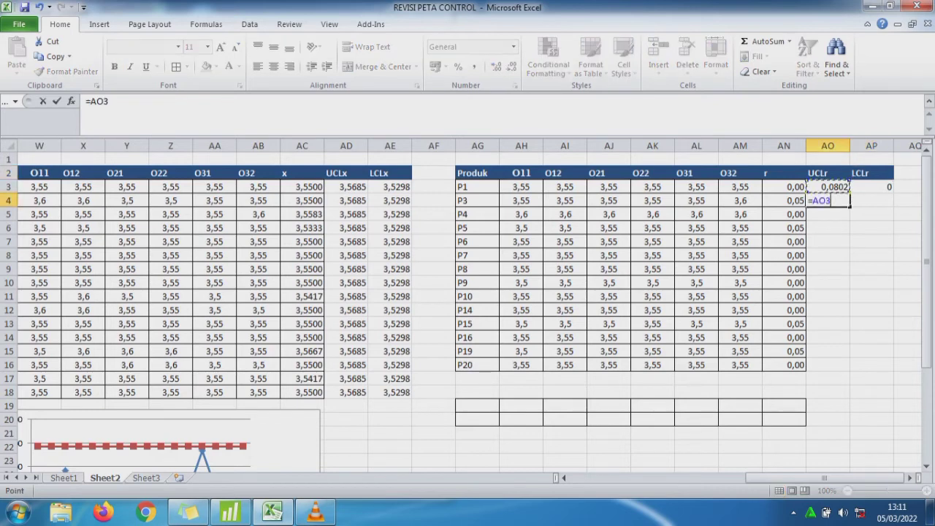
pyautogui.press('Return')
pyautogui.click(871, 201)
pyautogui.write('=AP3')
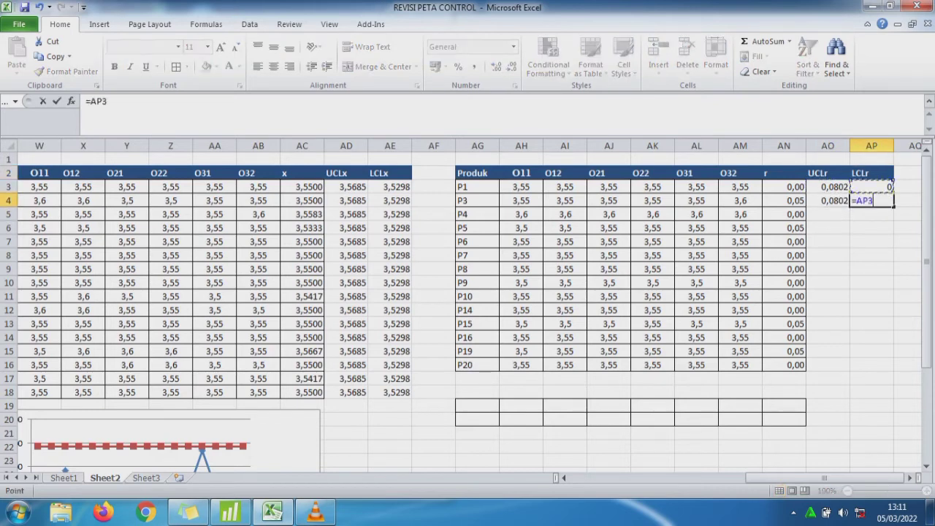
pyautogui.press('Return')
pyautogui.moveTo(828, 201); pyautogui.dragTo(892, 370)
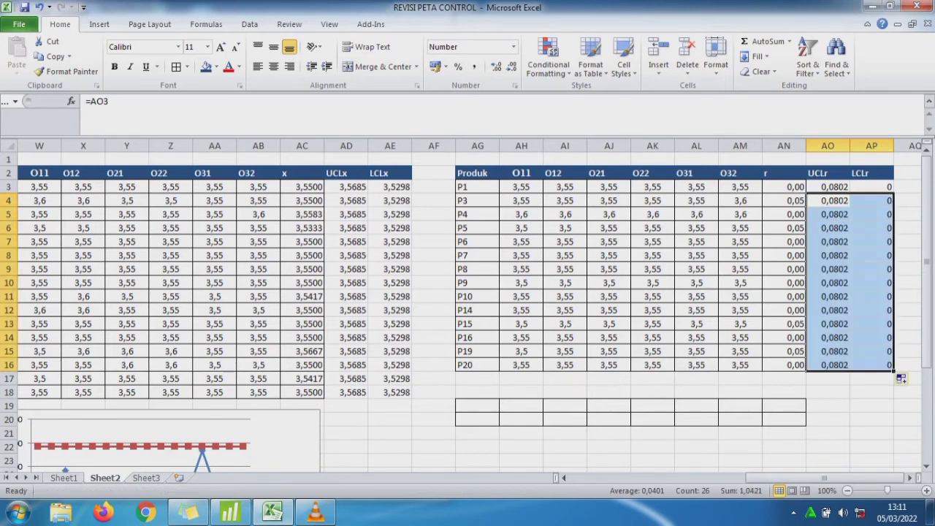
# Remove all borders from the empty cells AG19:AN20 below the reduced r table.
pyautogui.moveTo(477, 406); pyautogui.dragTo(788, 420)
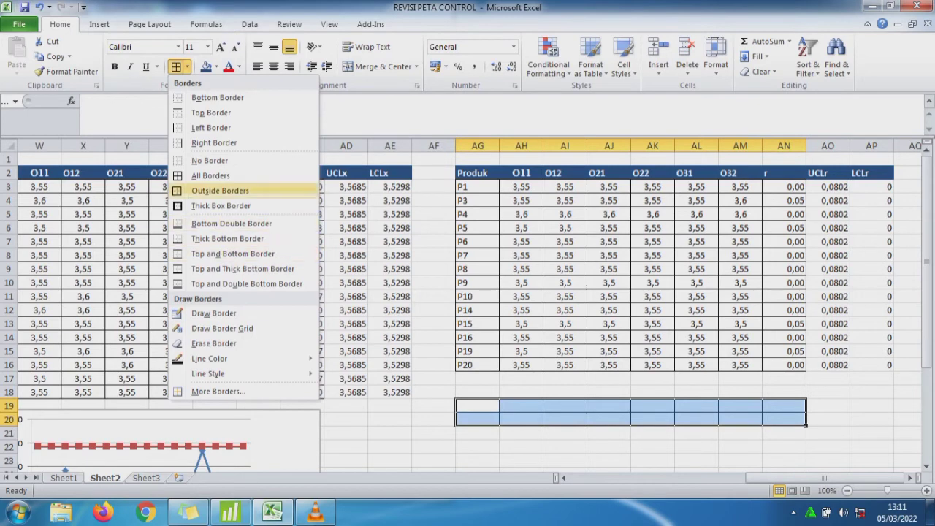
pyautogui.click(210, 160)
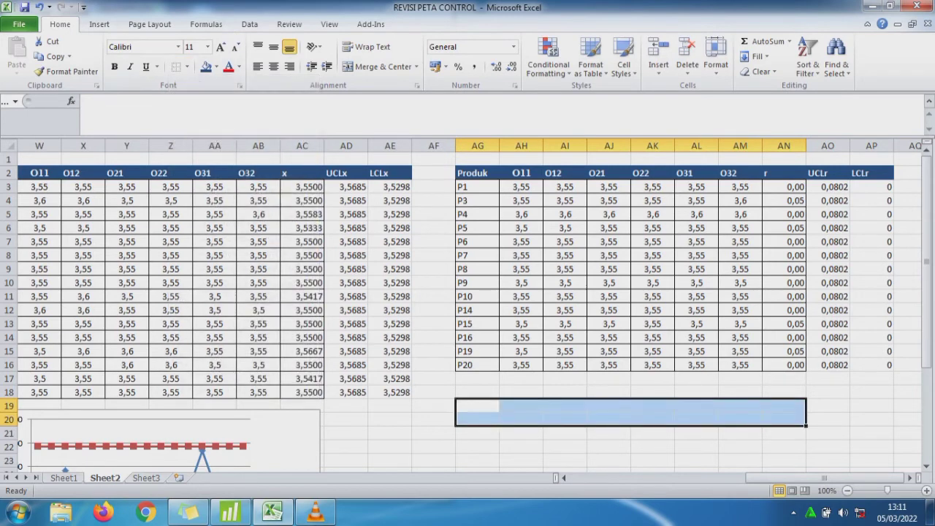
# Insert a 2-D line chart with markers from AN3:AP16 and move it below the r table, starting around row 19.
pyautogui.moveTo(783, 187); pyautogui.dragTo(871, 365)
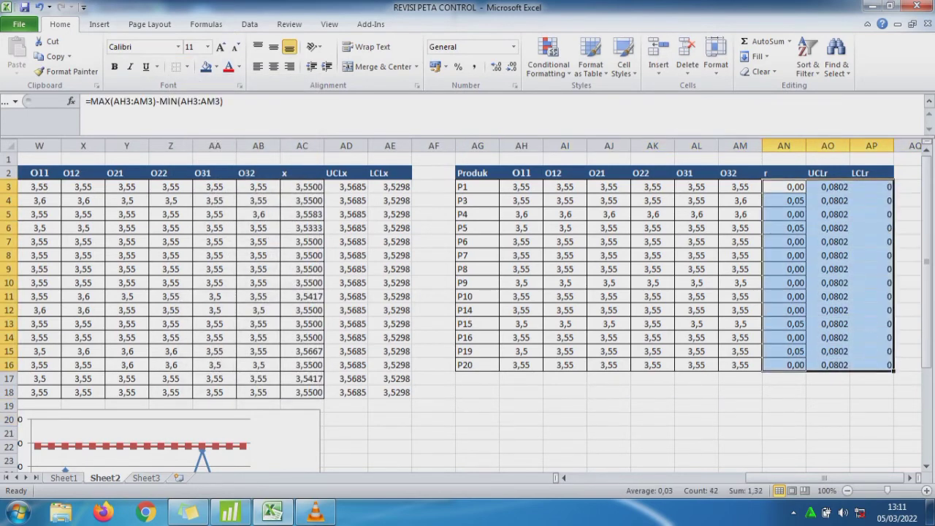
pyautogui.click(99, 24)
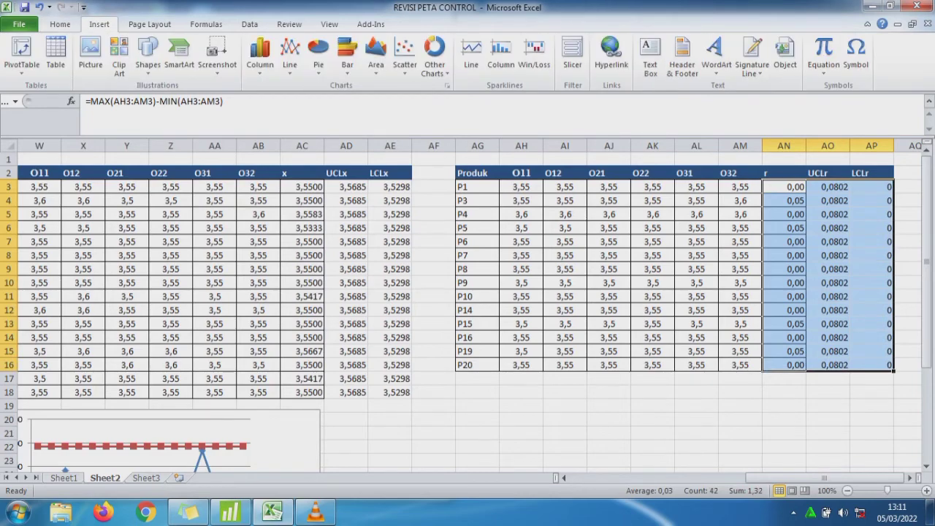
pyautogui.click(290, 56)
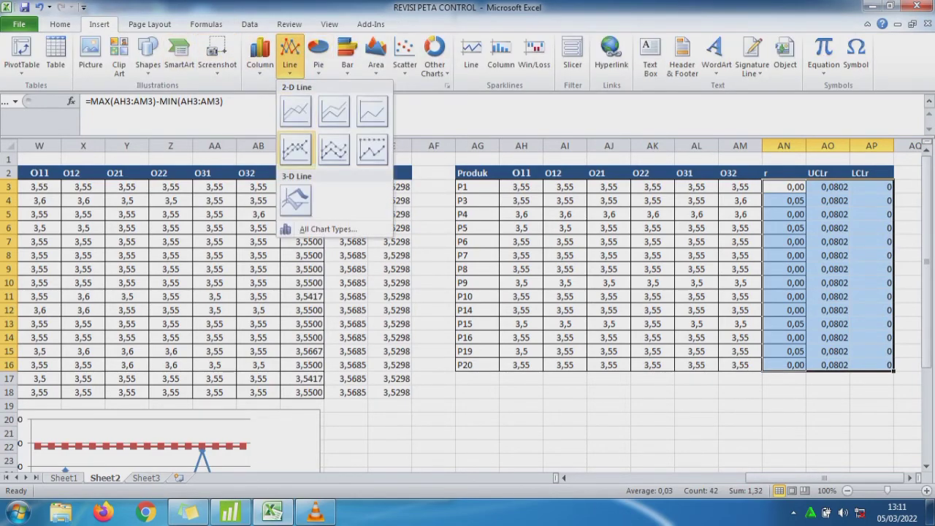
pyautogui.click(296, 149)
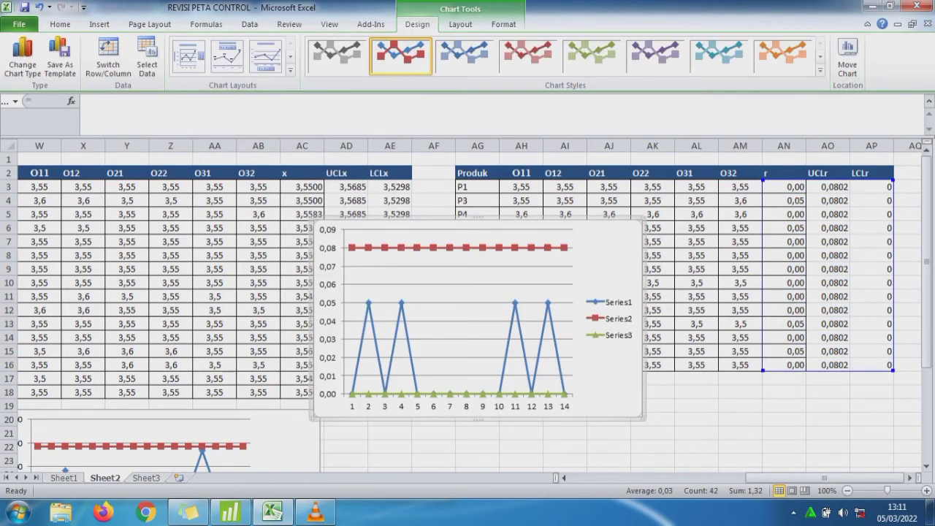
pyautogui.moveTo(608, 263); pyautogui.dragTo(755, 452)
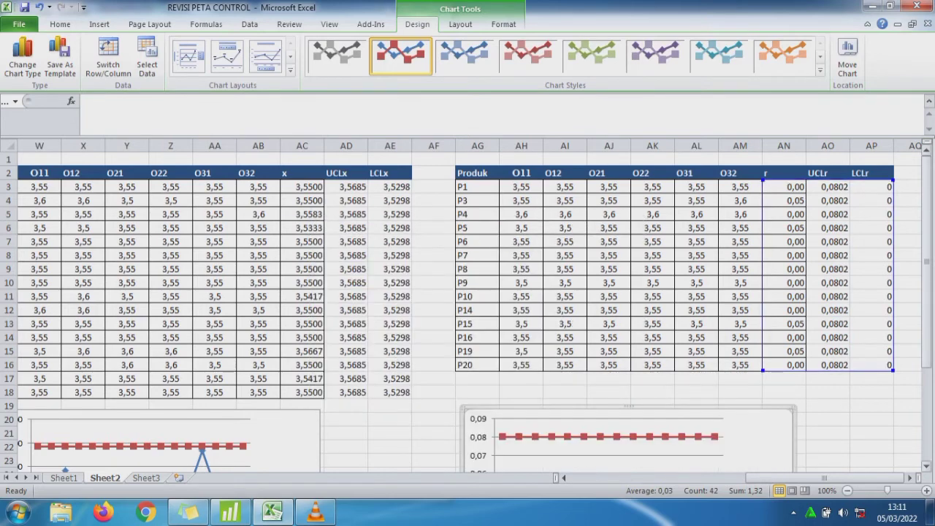
# Open the x chart's data source and name its first series x from header cell AC2.
pyautogui.moveTo(925, 250); pyautogui.dragTo(926, 344)
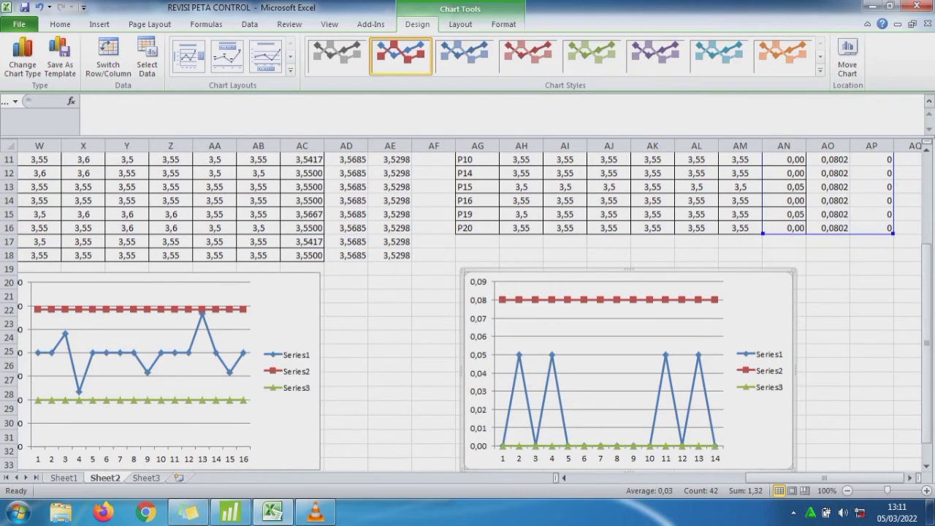
pyautogui.moveTo(823, 477); pyautogui.dragTo(785, 477)
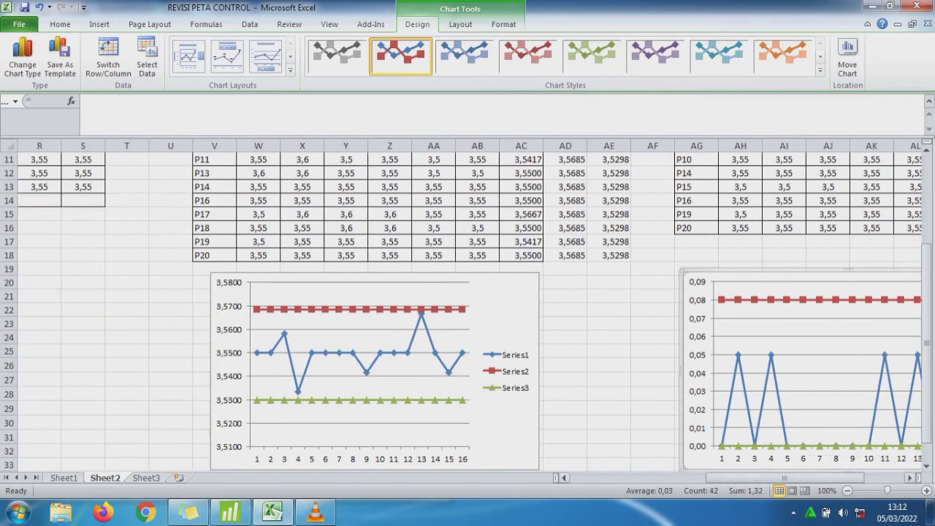
pyautogui.click(506, 370)
pyautogui.rightClick(520, 363)
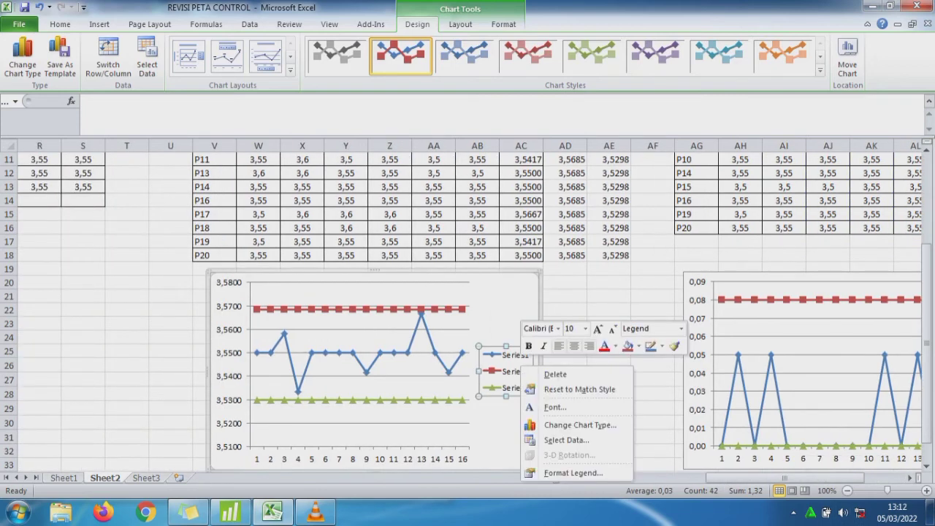
pyautogui.click(566, 440)
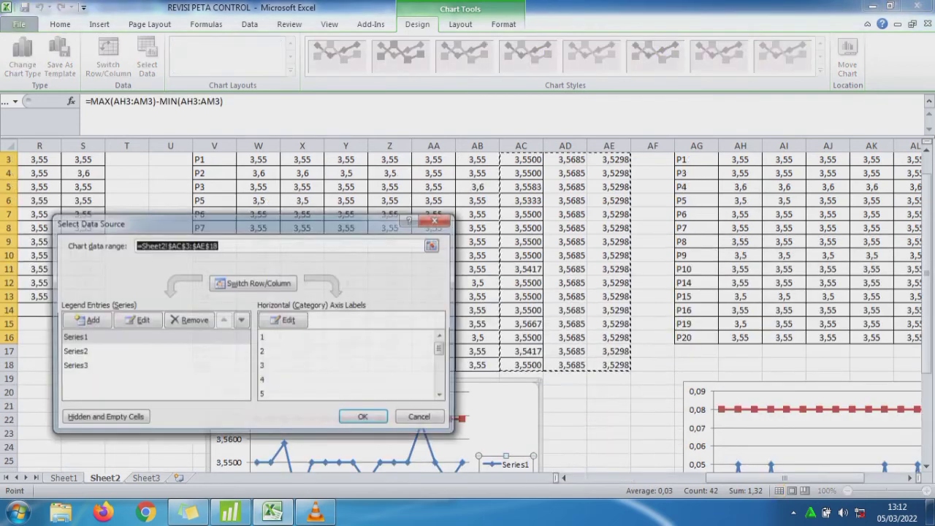
pyautogui.click(136, 319)
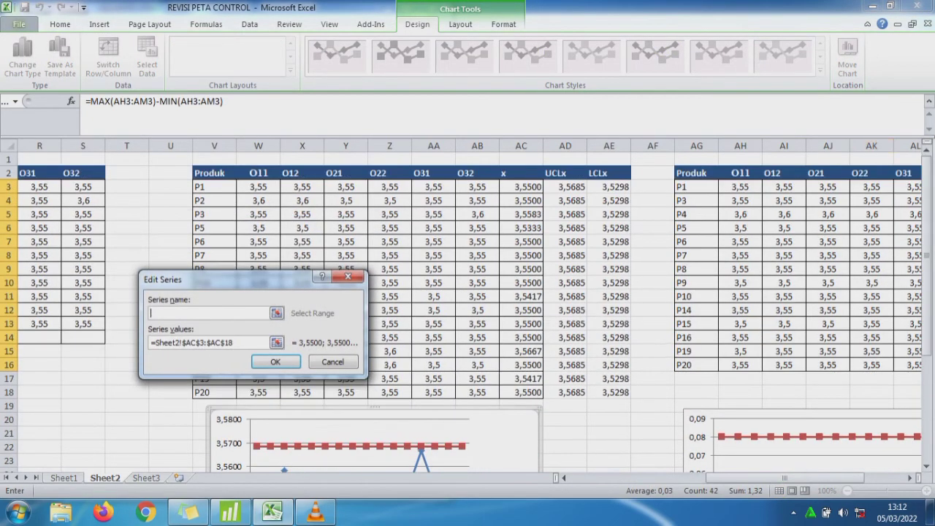
pyautogui.click(521, 173)
pyautogui.press('Return')
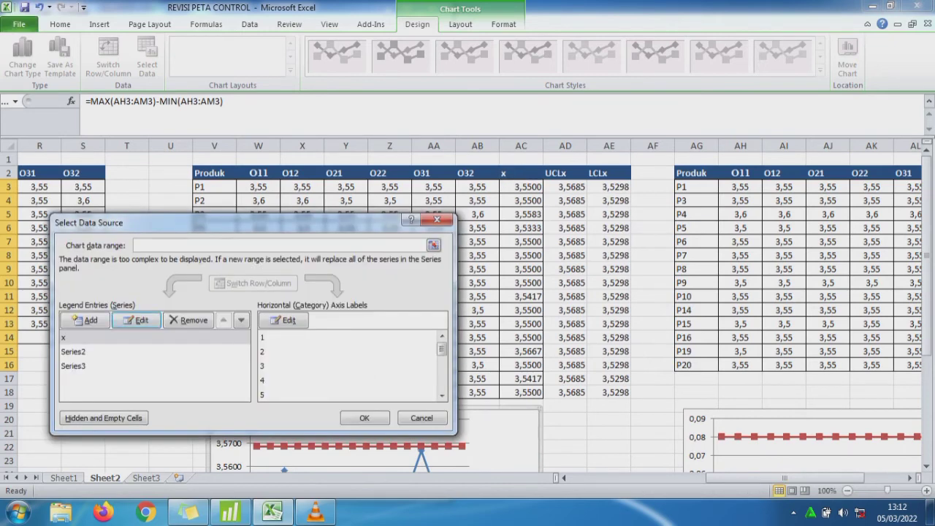
# Name the x chart's second series UCLx from AD2 and third series LCLx from AE2, and apply the data source changes.
pyautogui.click(109, 351)
pyautogui.click(136, 319)
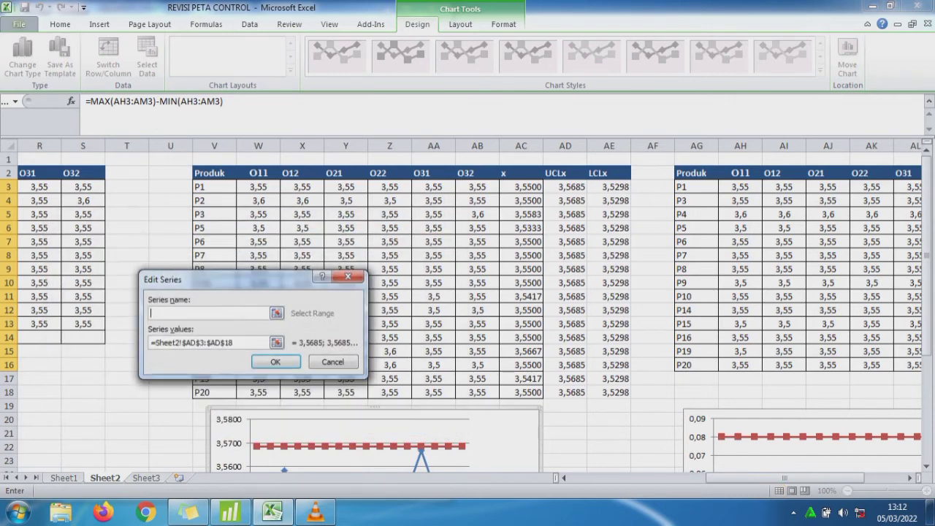
pyautogui.click(566, 172)
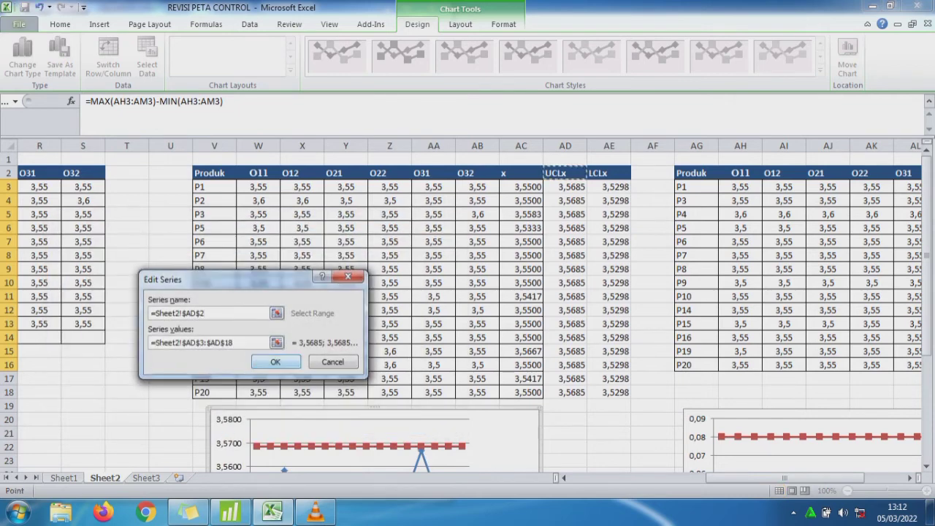
pyautogui.click(275, 361)
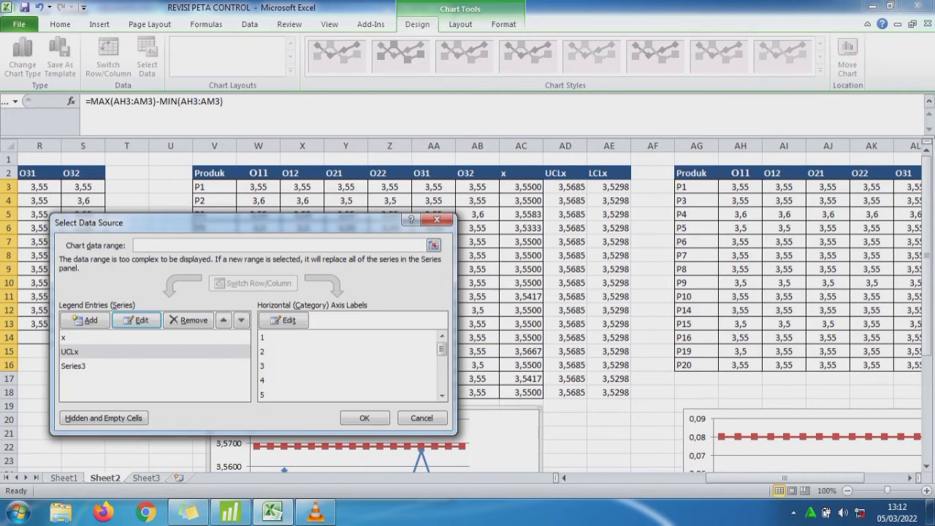
pyautogui.click(95, 366)
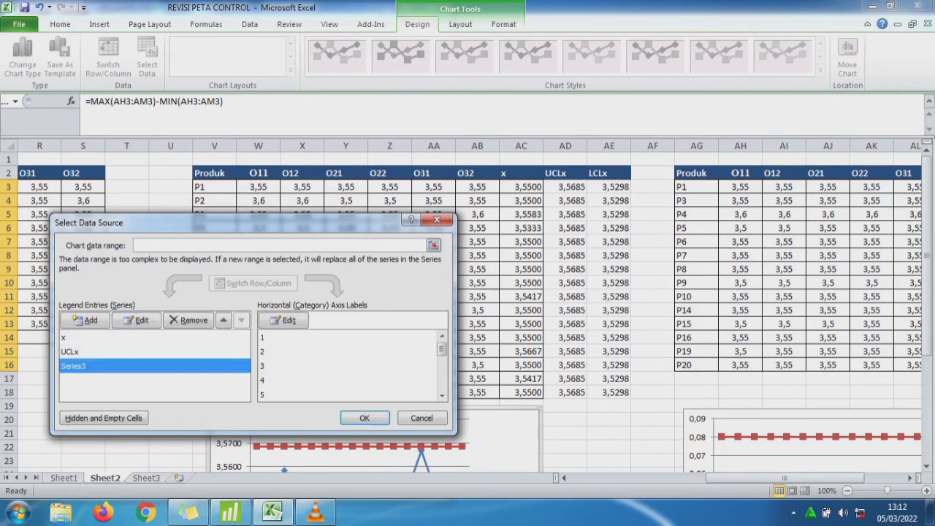
pyautogui.click(135, 320)
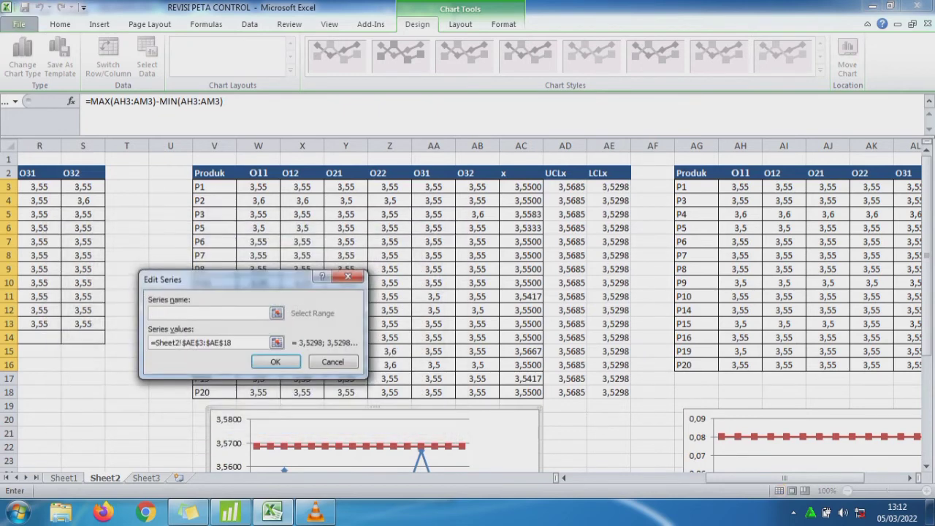
pyautogui.click(597, 172)
pyautogui.click(274, 362)
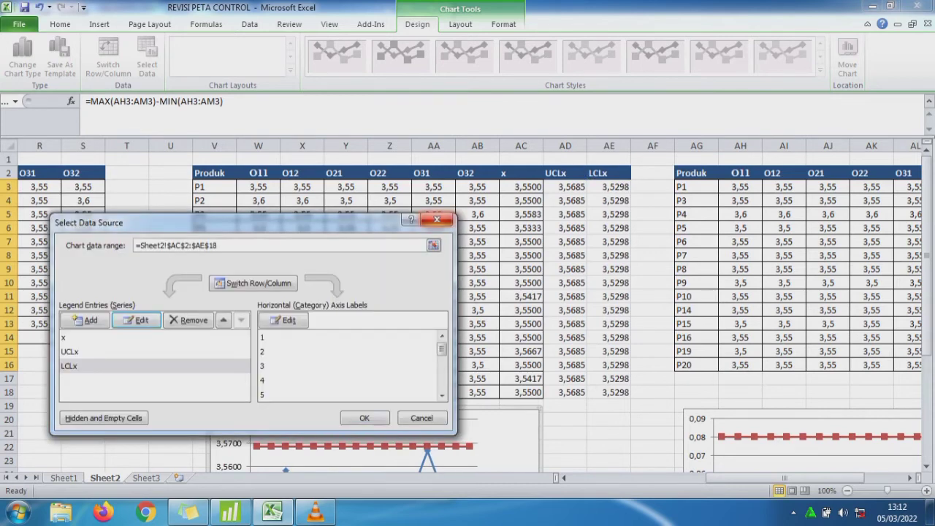
pyautogui.click(365, 417)
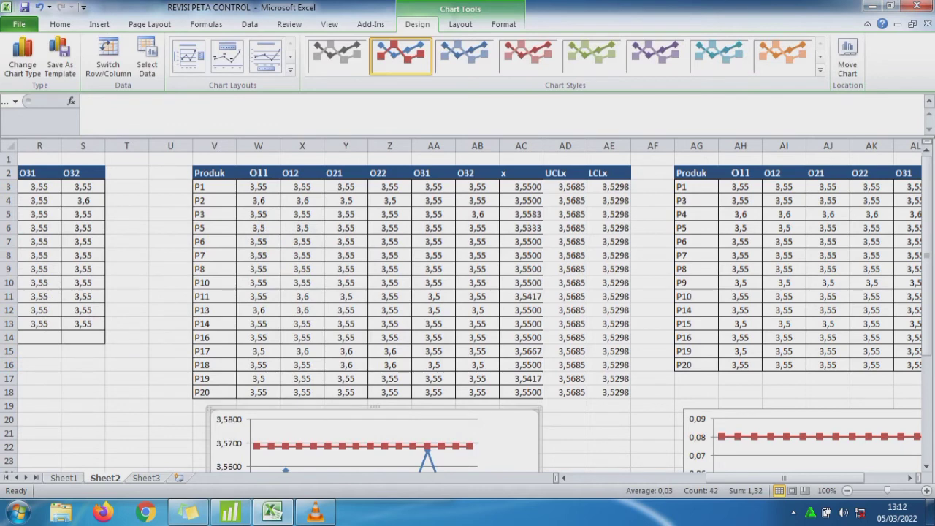
# Add a centered overlay title to the x chart and lower the plot area's upper edge to clear the title.
pyautogui.click(460, 24)
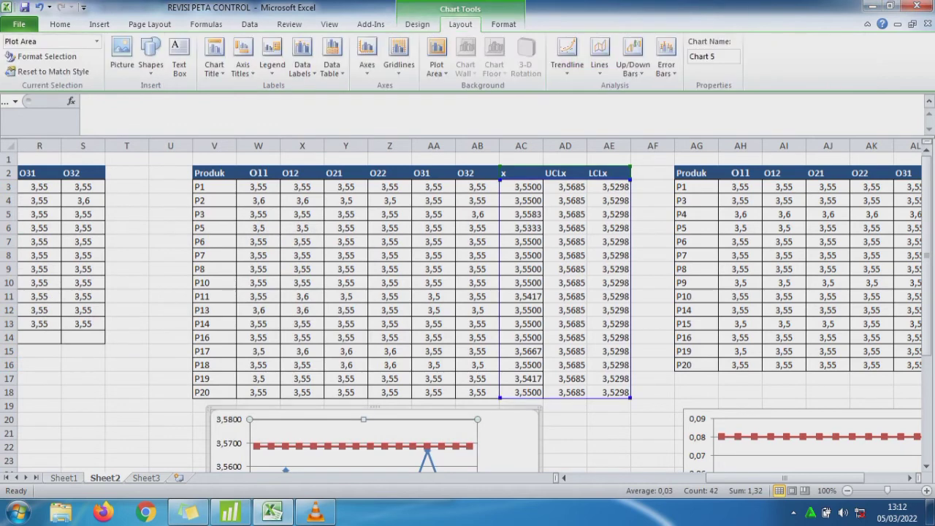
pyautogui.click(417, 25)
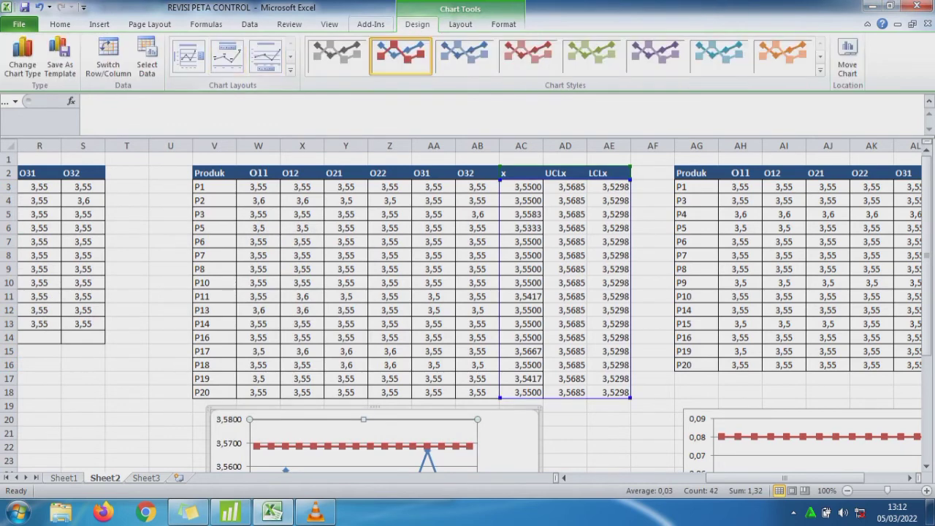
pyautogui.click(460, 25)
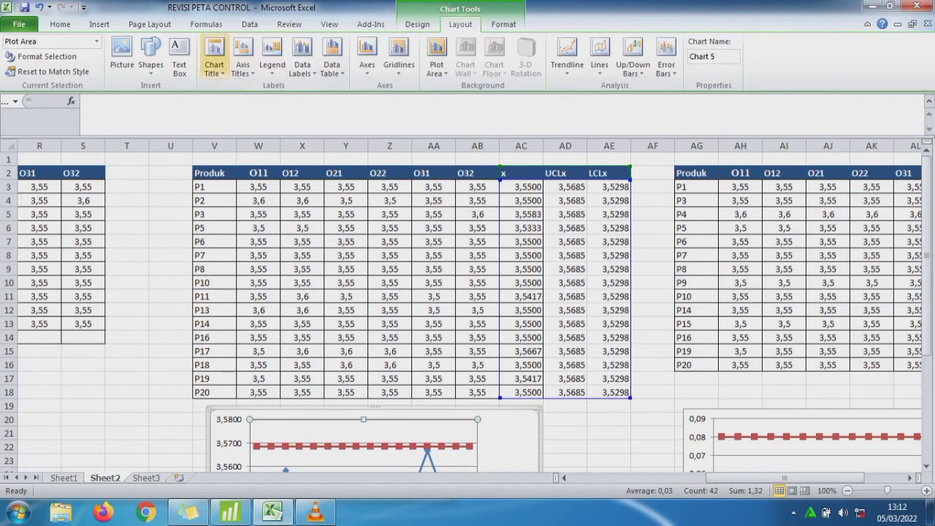
pyautogui.click(213, 59)
pyautogui.click(276, 126)
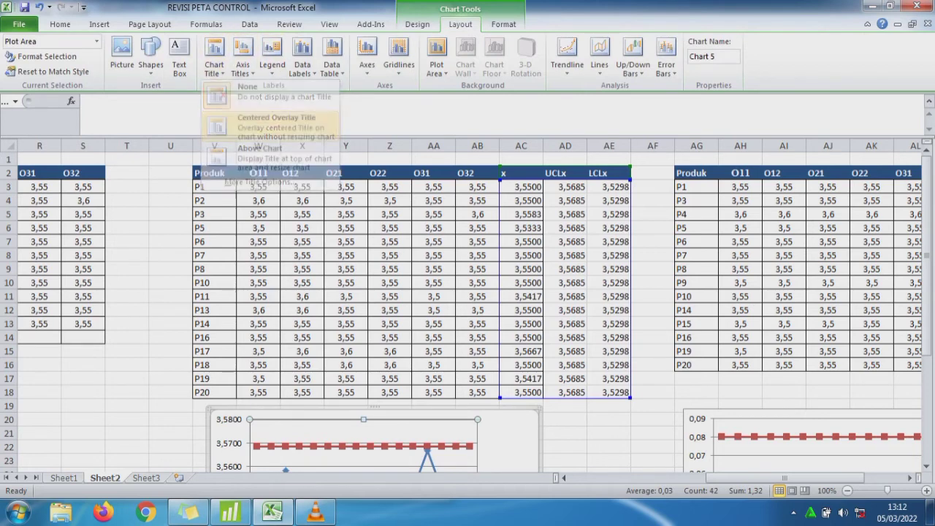
pyautogui.moveTo(926, 216); pyautogui.dragTo(926, 322)
pyautogui.press('Escape')
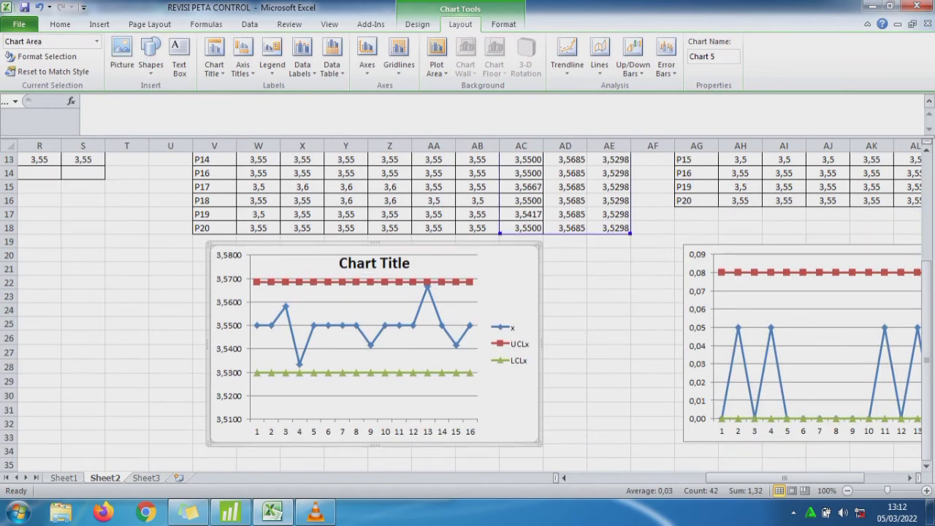
pyautogui.click(365, 292)
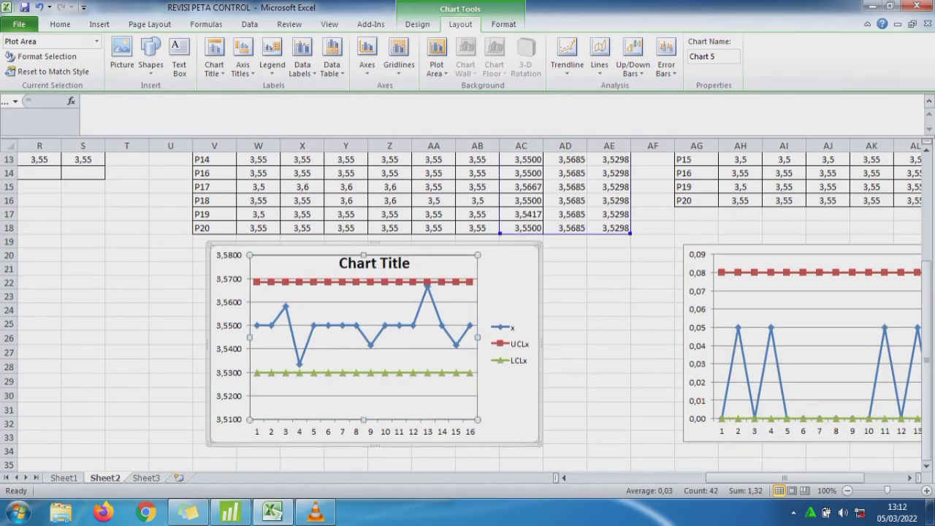
pyautogui.moveTo(363, 255); pyautogui.dragTo(363, 276)
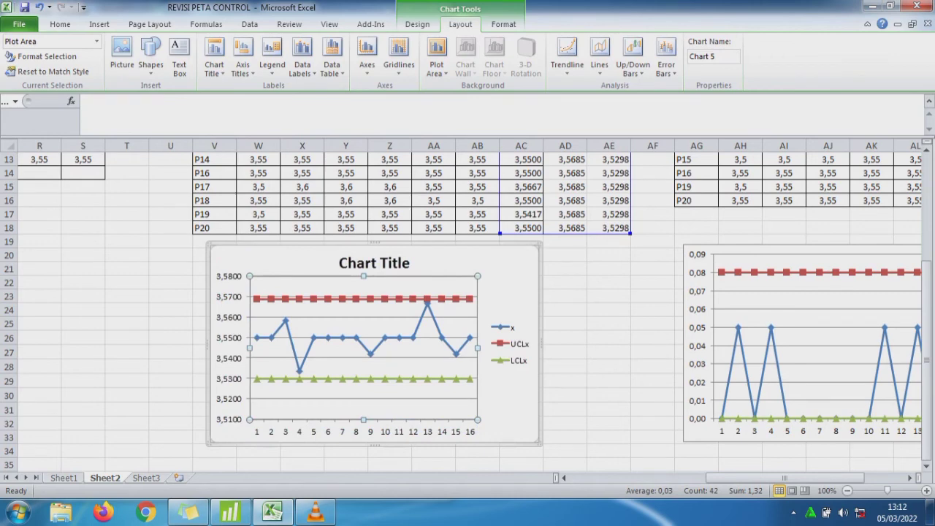
# Move the r chart closer to the x chart, with its upper edge around row 19.
pyautogui.click(826, 319)
pyautogui.moveTo(843, 477); pyautogui.dragTo(882, 478)
pyautogui.moveTo(823, 478); pyautogui.dragTo(809, 477)
pyautogui.moveTo(844, 285); pyautogui.dragTo(737, 291)
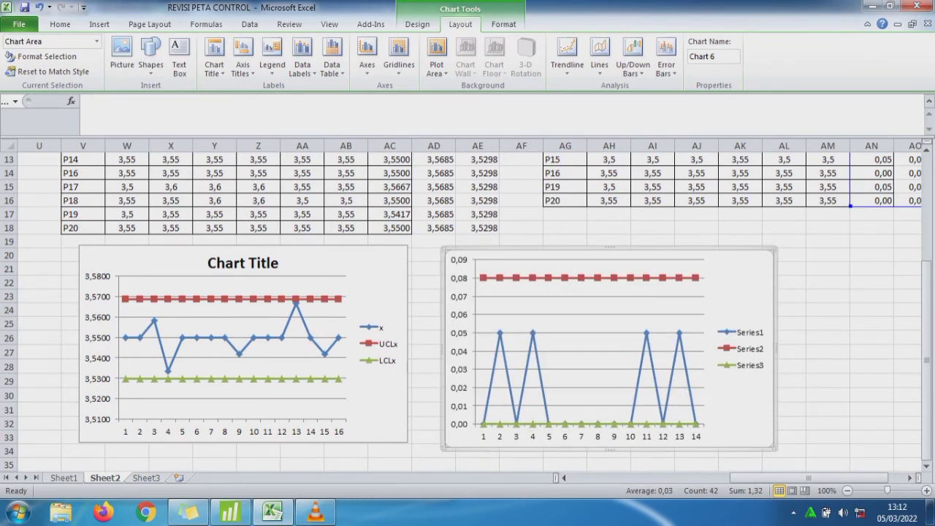
# Open the r chart's data source and name its first series r from header cell AN2.
pyautogui.click(736, 356)
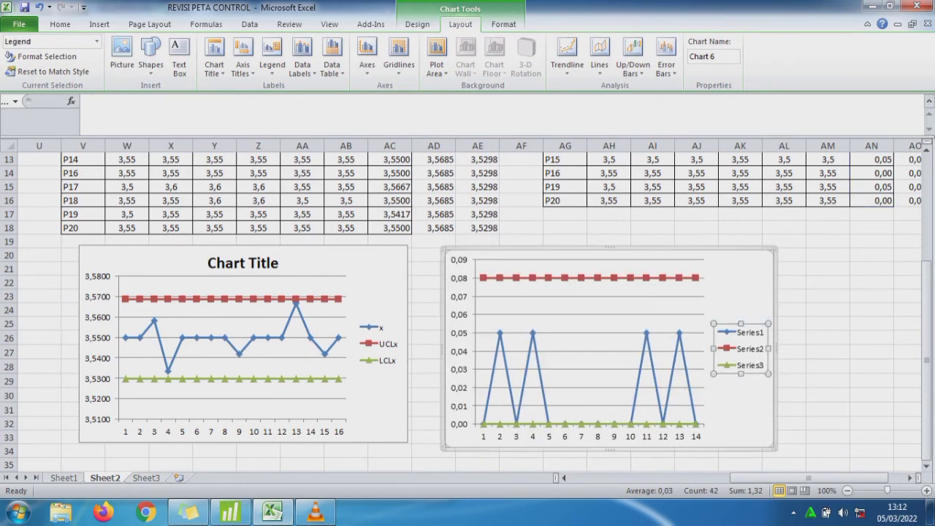
pyautogui.rightClick(733, 359)
pyautogui.click(779, 434)
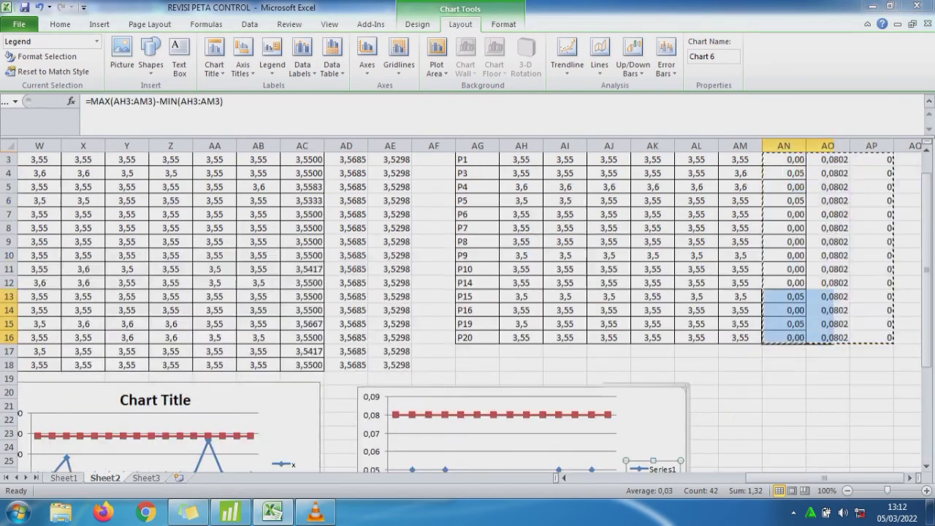
pyautogui.click(123, 337)
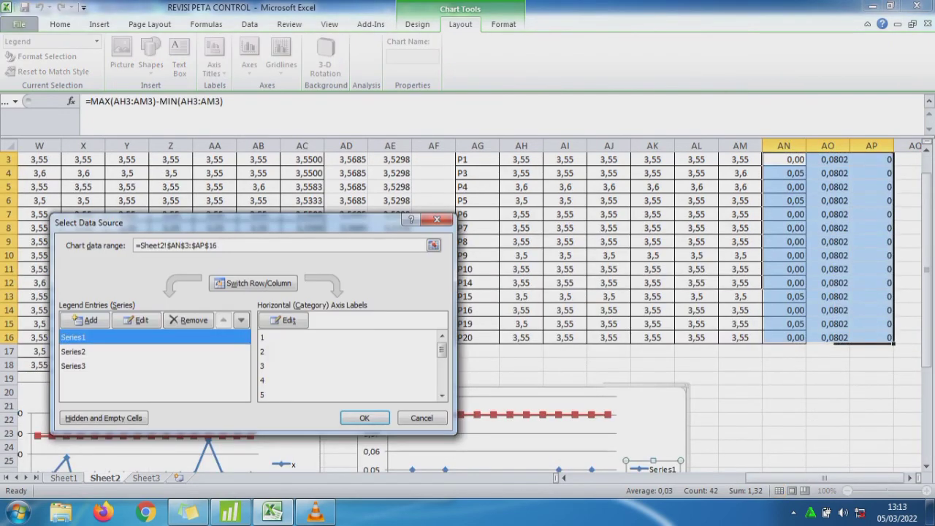
pyautogui.click(138, 321)
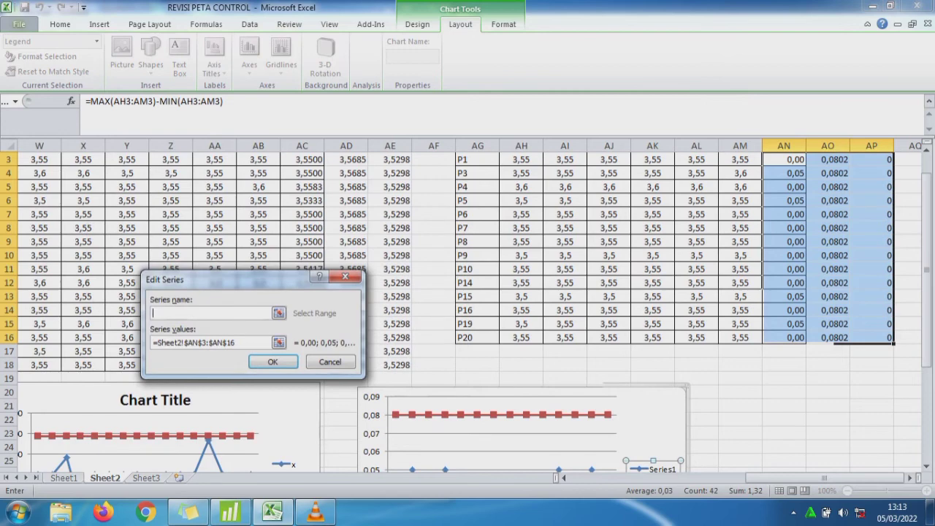
pyautogui.moveTo(926, 255); pyautogui.dragTo(926, 238)
pyautogui.click(784, 173)
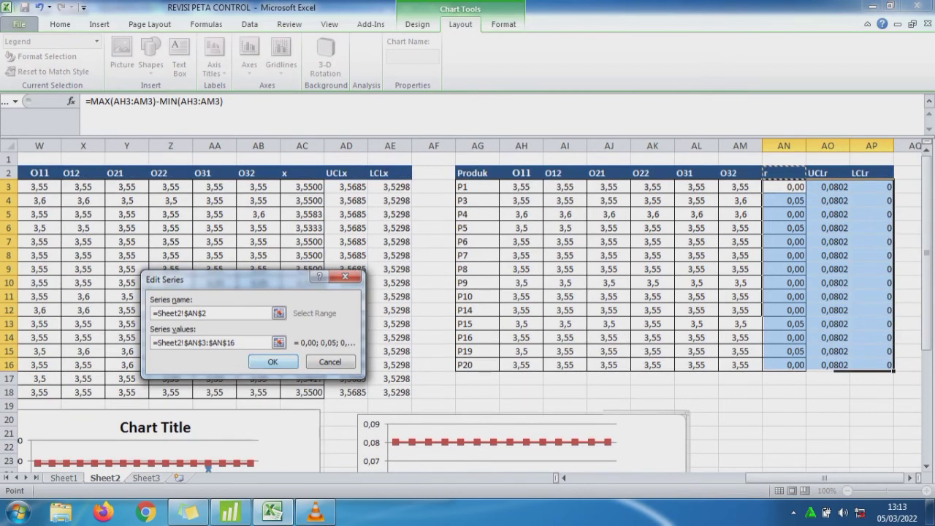
pyautogui.click(272, 362)
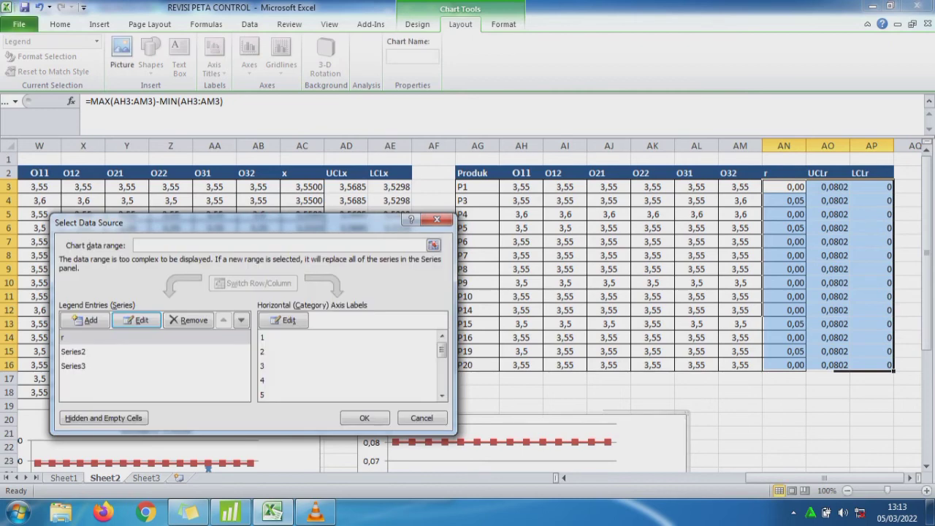
# Name the r chart's second series UCLr from AO2 and third series LCLr from AP2, and apply the data source changes.
pyautogui.click(73, 351)
pyautogui.click(136, 320)
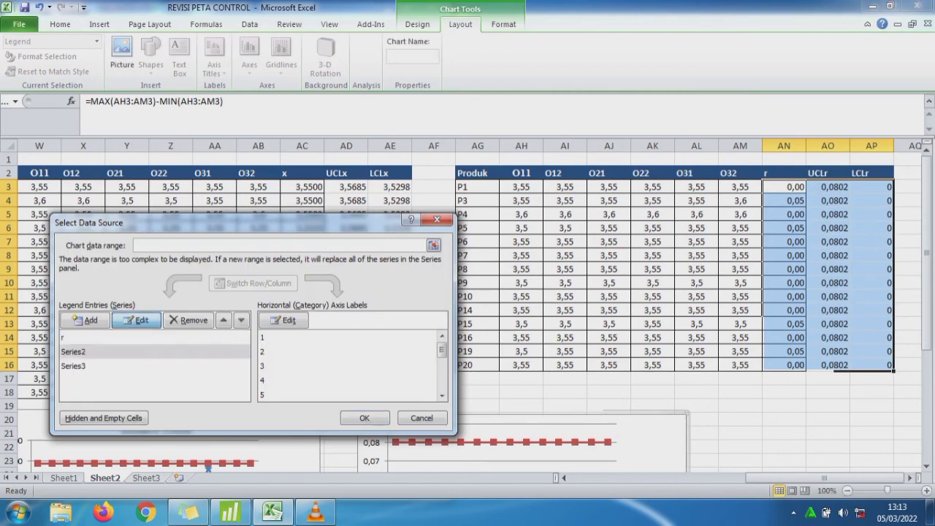
pyautogui.click(827, 173)
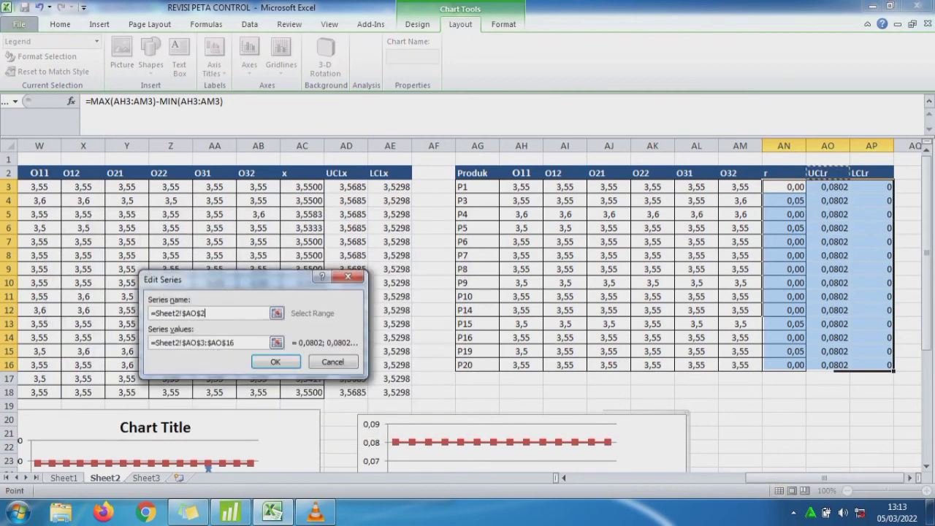
pyautogui.press('Return')
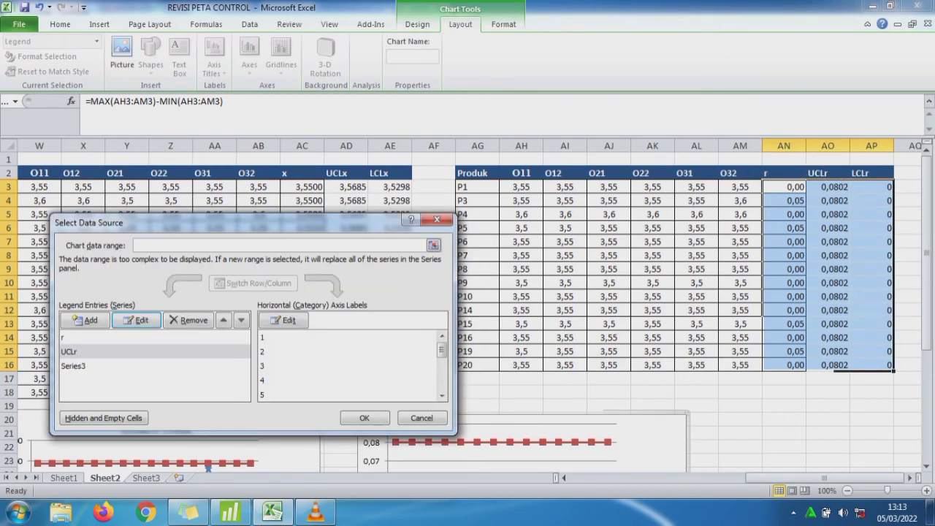
pyautogui.click(74, 365)
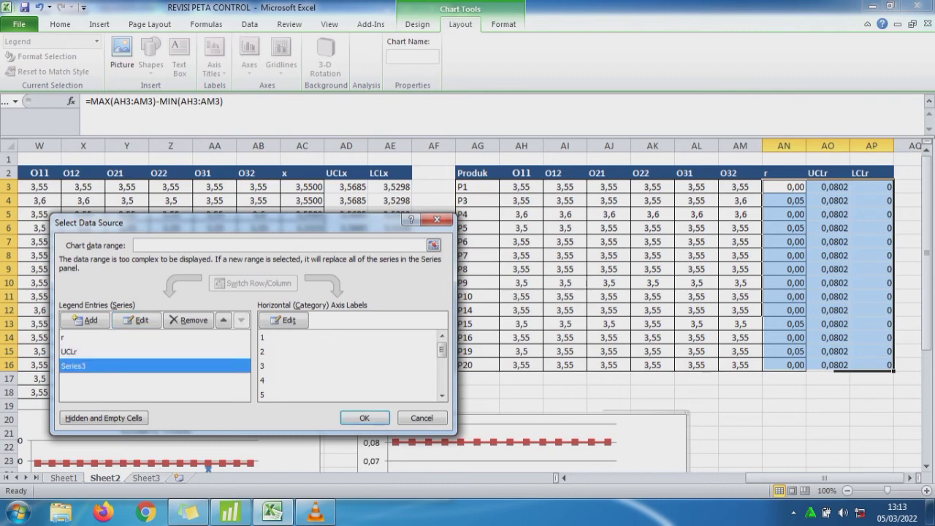
pyautogui.click(136, 320)
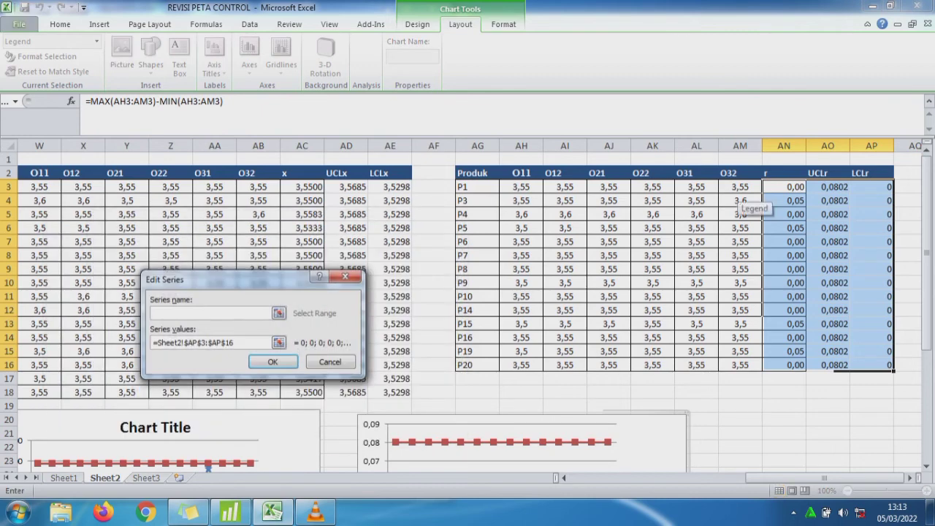
pyautogui.click(871, 172)
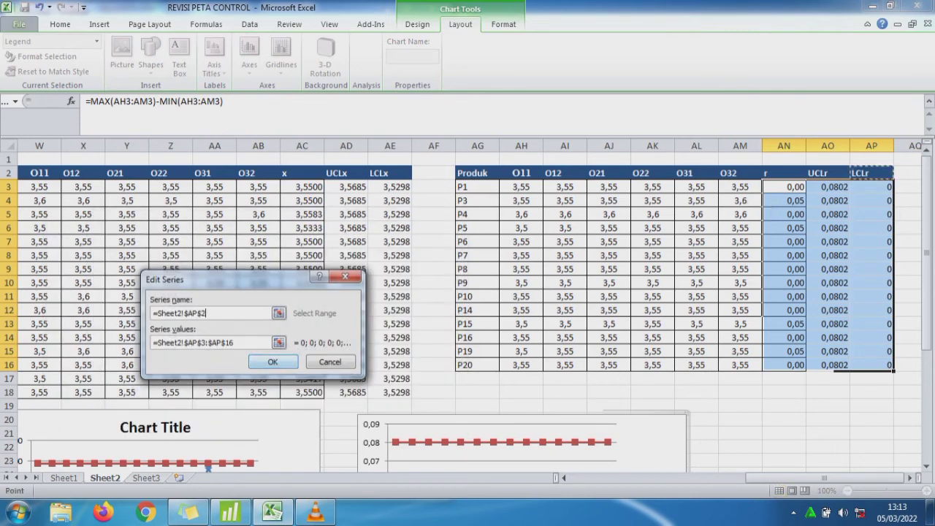
pyautogui.click(271, 361)
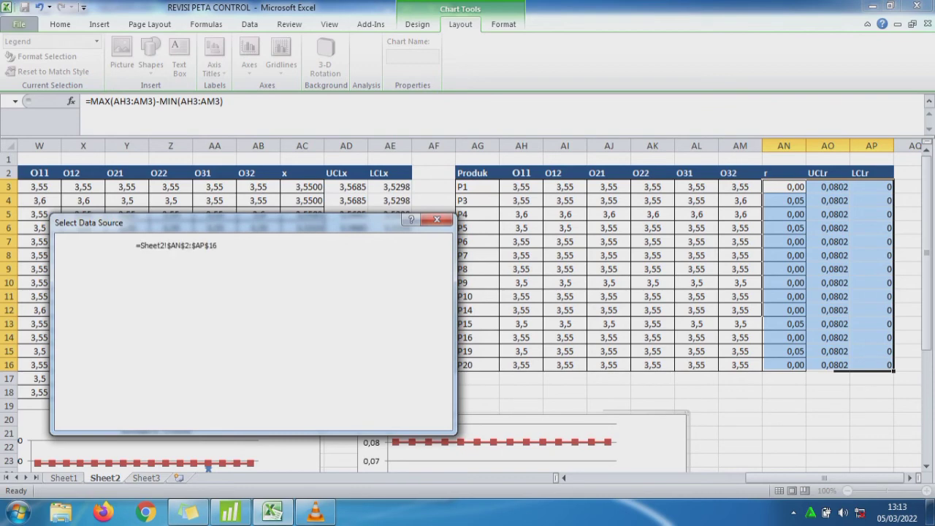
pyautogui.click(364, 418)
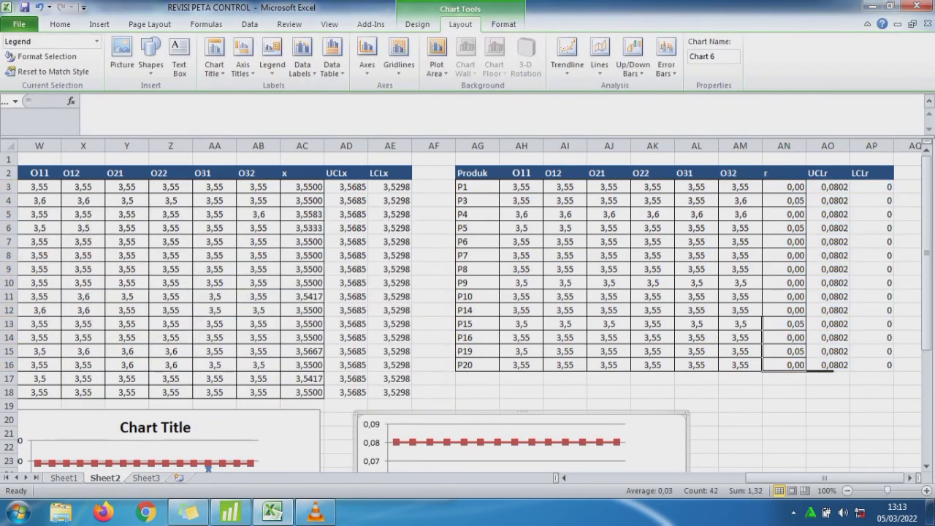
# Add a centered overlay title to the r chart and lower the plot area's upper edge to clear the title.
pyautogui.click(214, 59)
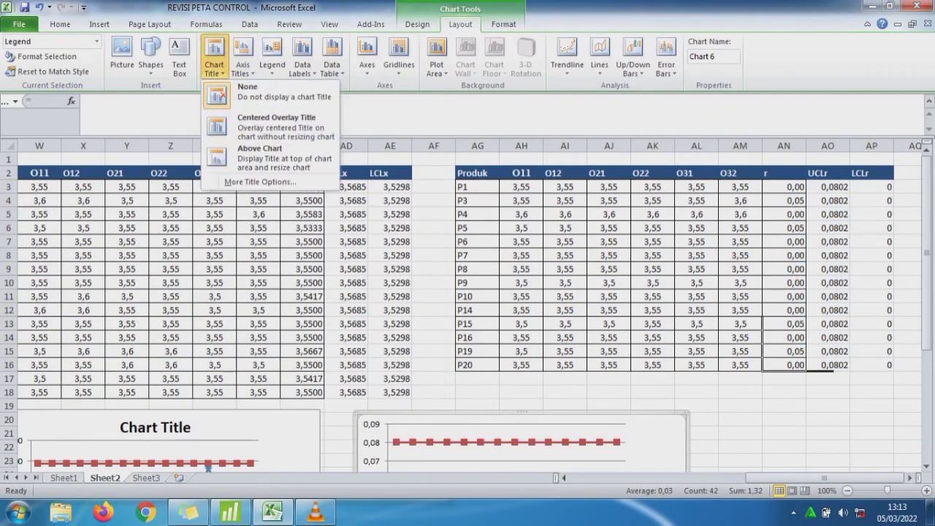
pyautogui.click(259, 120)
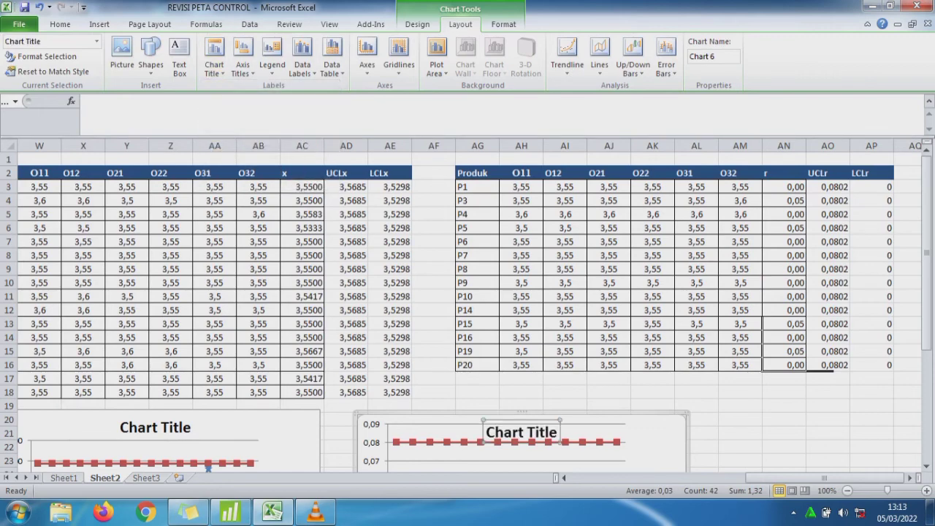
pyautogui.moveTo(926, 192); pyautogui.dragTo(926, 302)
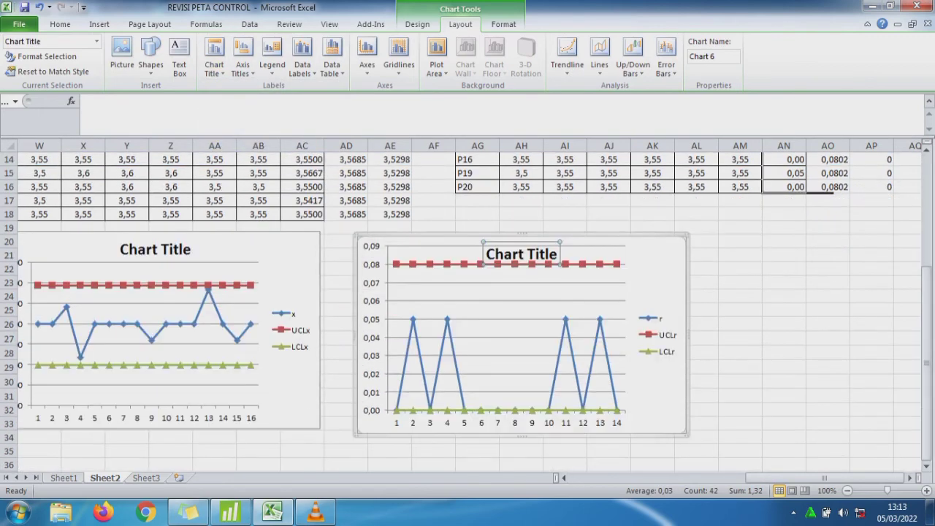
pyautogui.moveTo(773, 478); pyautogui.dragTo(734, 478)
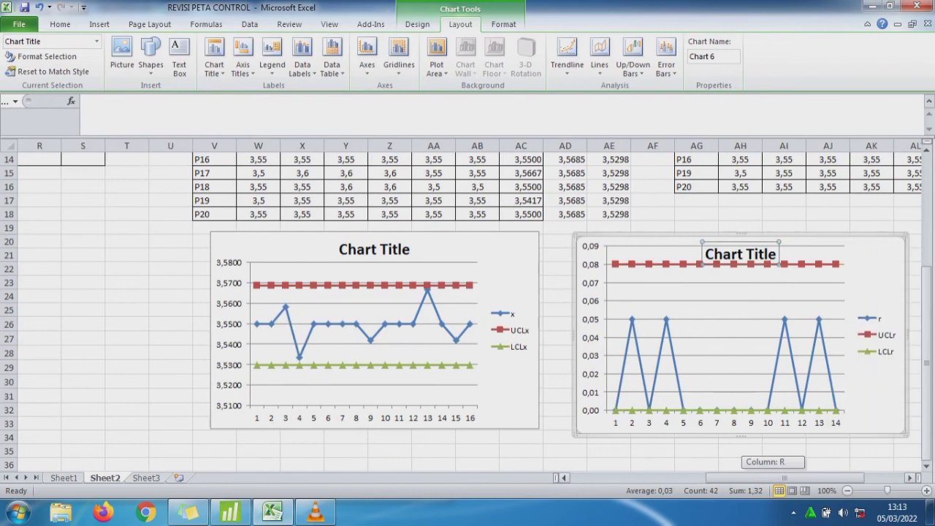
pyautogui.click(730, 291)
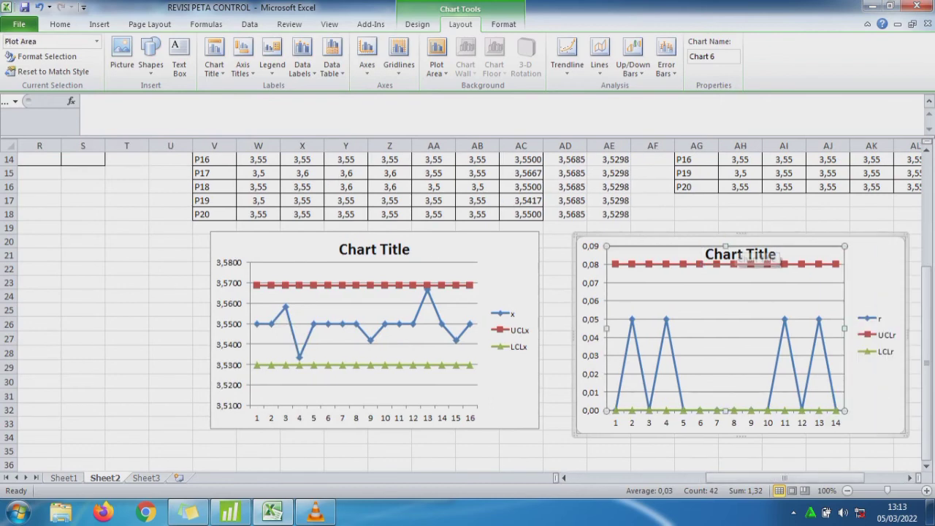
pyautogui.moveTo(725, 246); pyautogui.dragTo(725, 273)
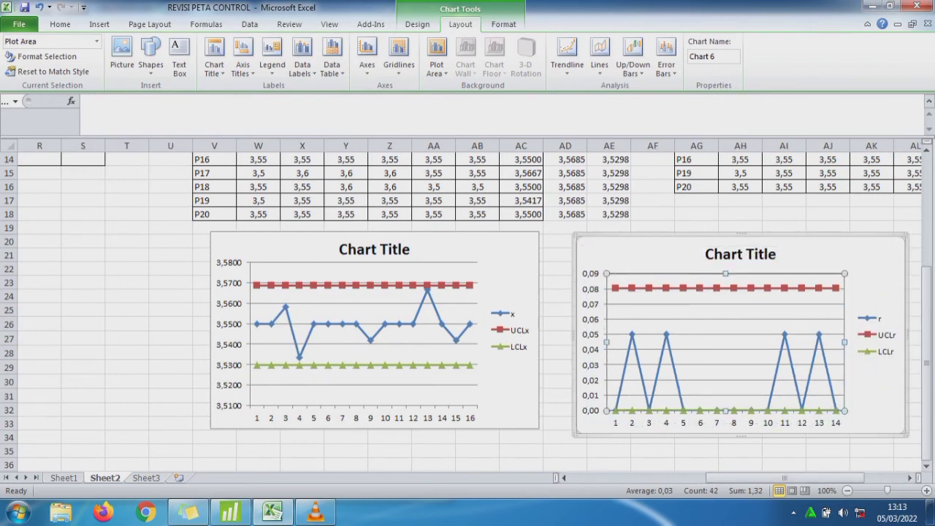
# Replace the r chart's placeholder title with PETA R BAR SETELAH DIREVISI.
pyautogui.click(740, 254)
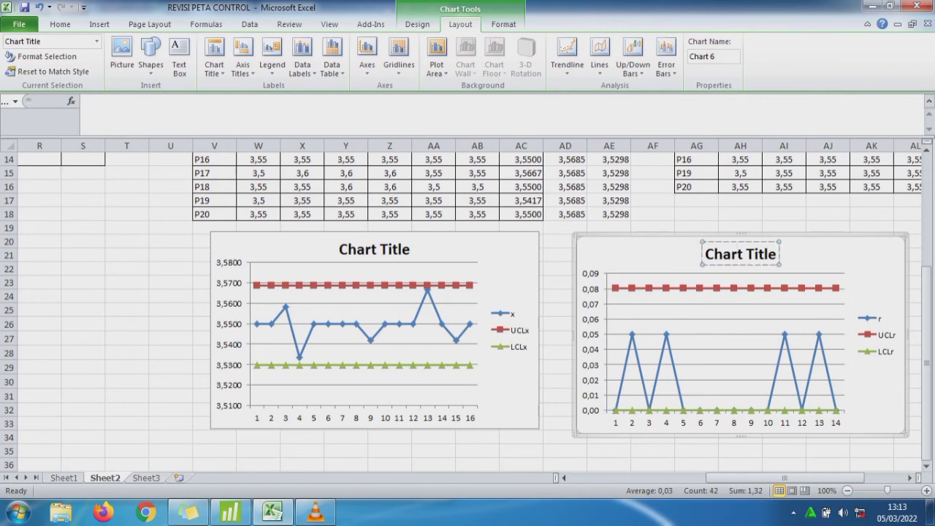
pyautogui.write('a')
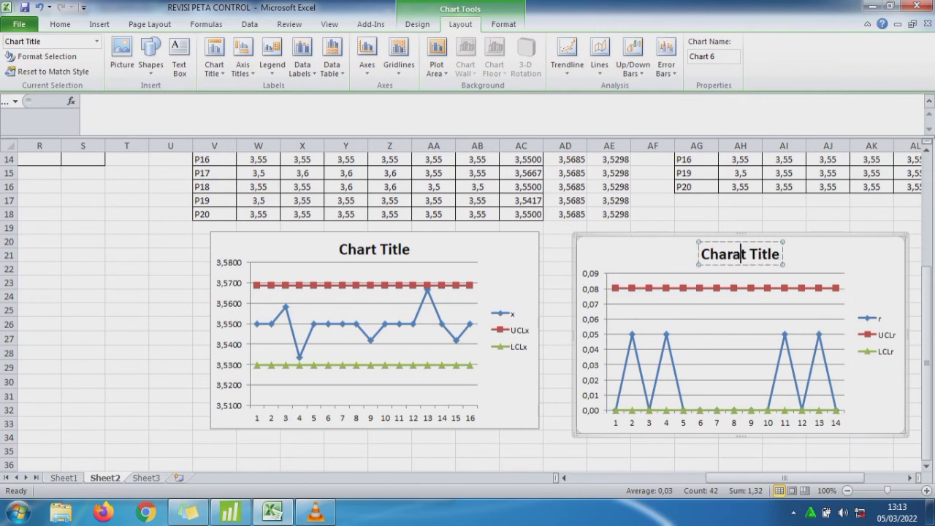
pyautogui.hotkey('ctrl', 'a')
pyautogui.write('pETA')
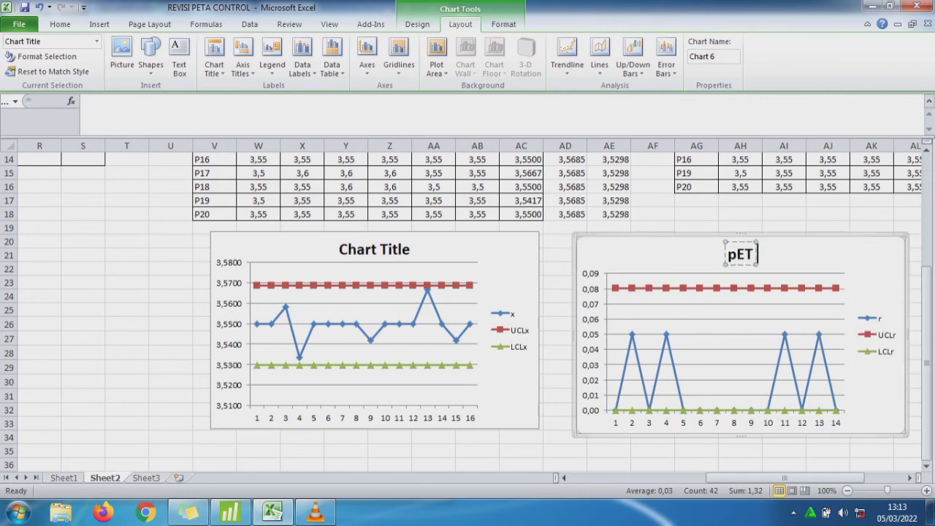
pyautogui.press('BackSpace')
pyautogui.press('BackSpace')
pyautogui.press('BackSpace')
pyautogui.press('BackSpace')
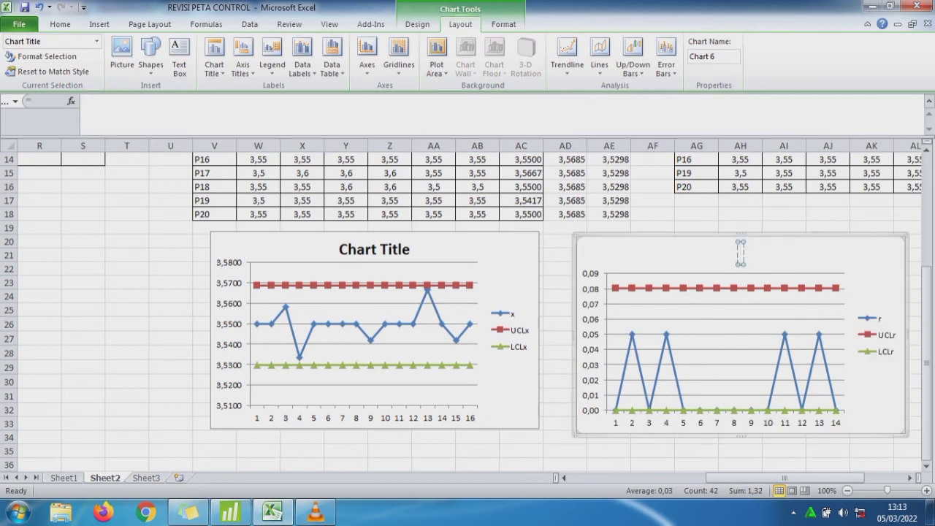
pyautogui.write('P')
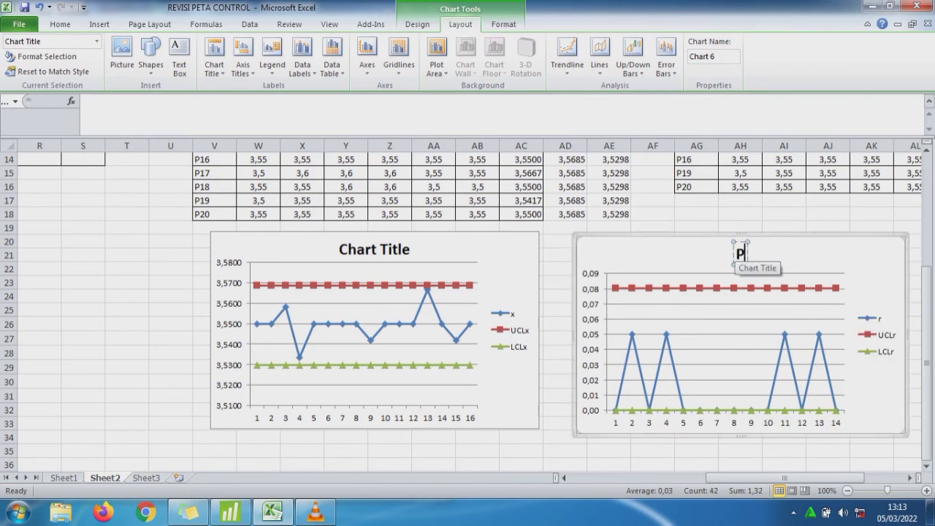
pyautogui.write('ETA')
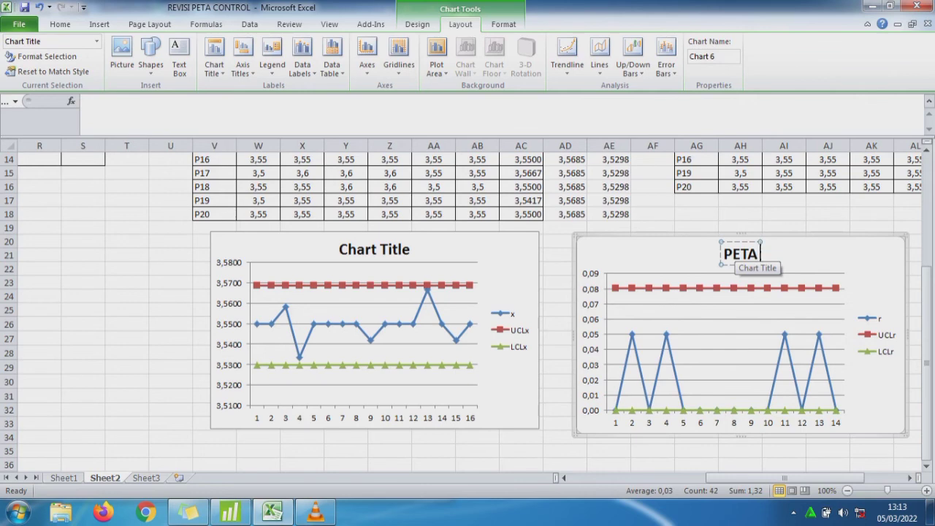
pyautogui.write(' R')
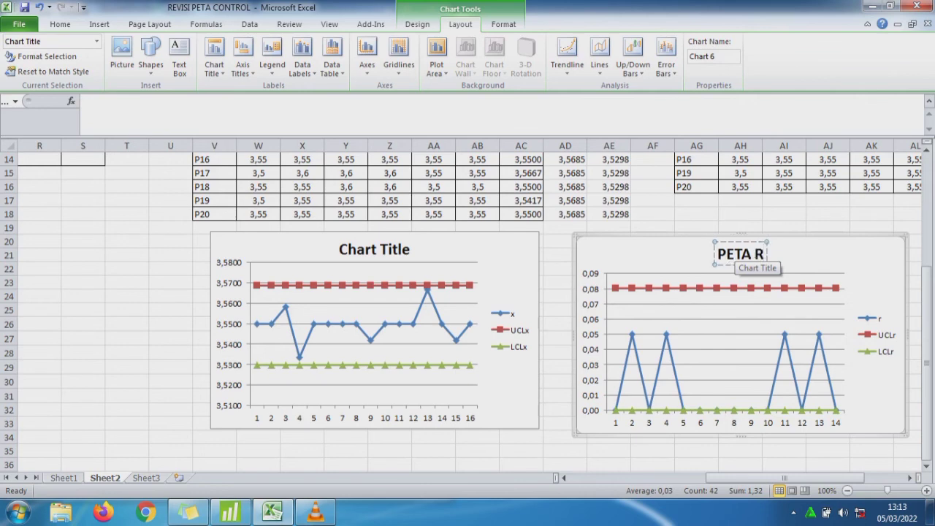
pyautogui.write(' BAR')
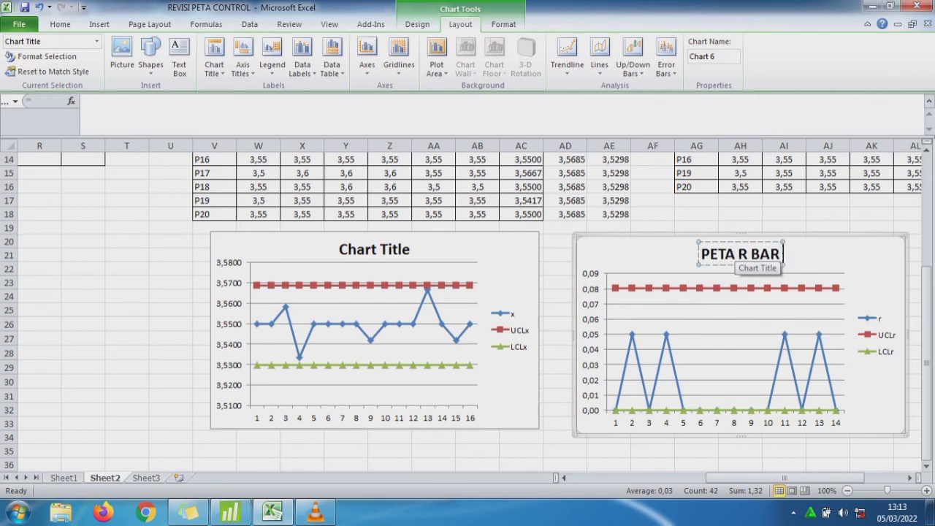
pyautogui.write(' sTEL')
pyautogui.press('BackSpace')
pyautogui.press('BackSpace')
pyautogui.press('BackSpace')
pyautogui.press('BackSpace')
pyautogui.press('BackSpace')
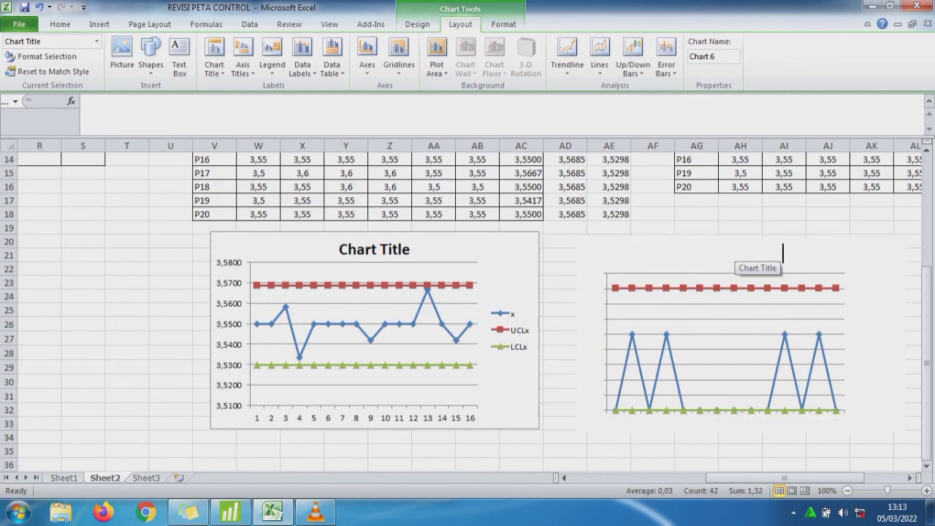
pyautogui.write('SETELA')
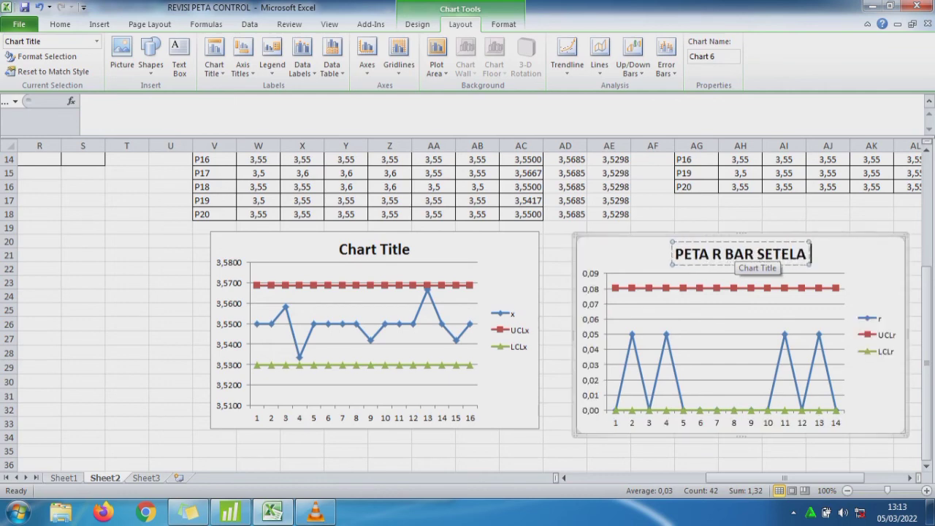
pyautogui.write('H DIREVIS')
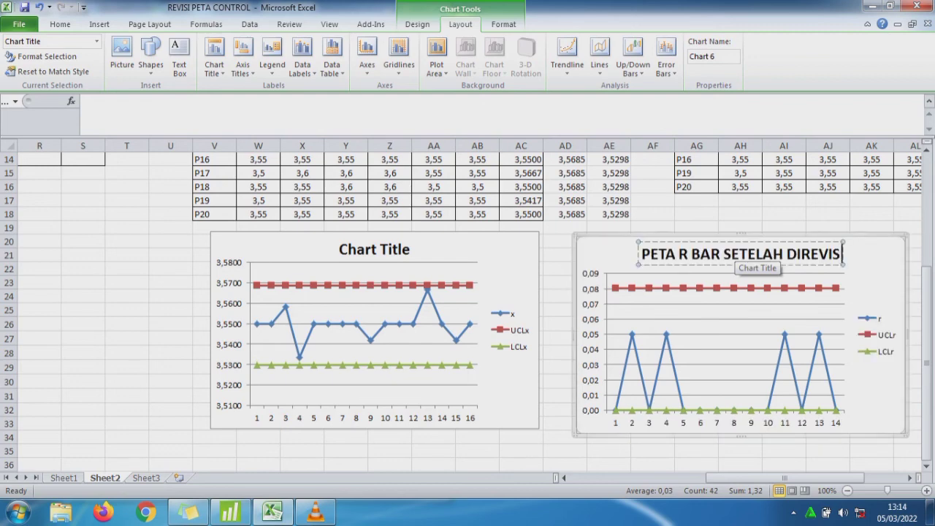
pyautogui.write('I')
# Copy the r chart's title text onto the x chart's title and change it to PETA X BAR SETELAH DIREVISI.
pyautogui.hotkey('ctrl', 'a')
pyautogui.hotkey('ctrl', 'c')
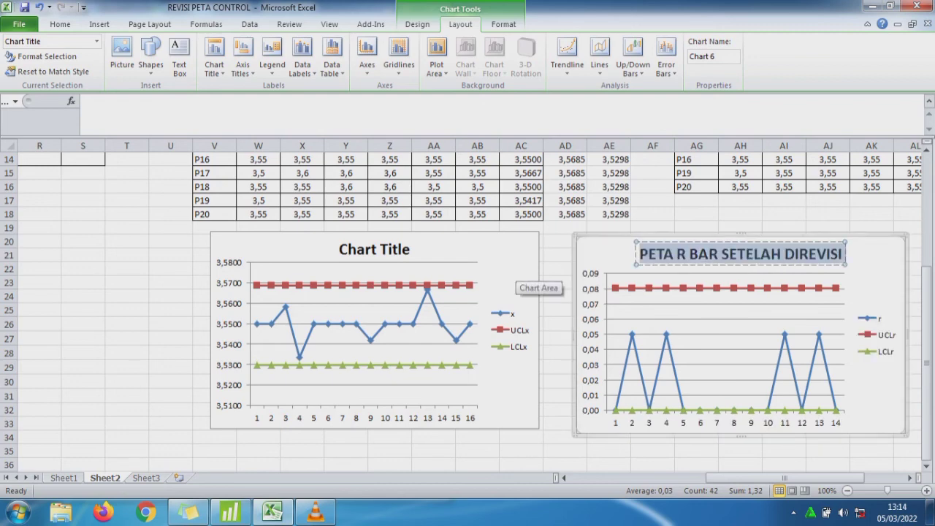
pyautogui.click(374, 249)
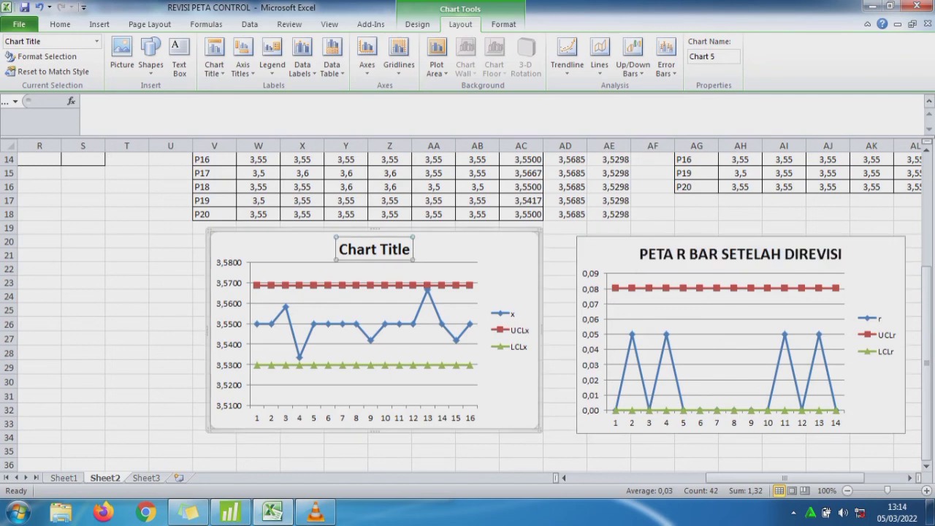
pyautogui.hotkey('ctrl', 'a')
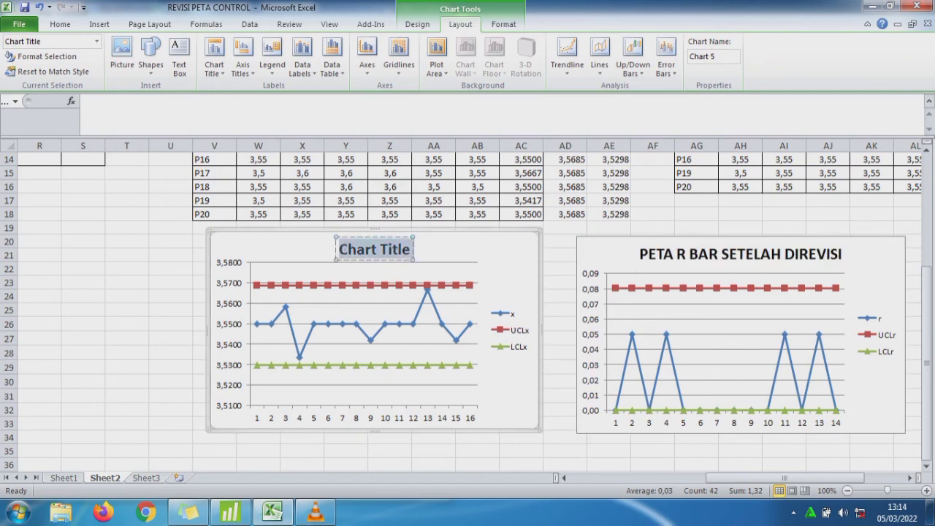
pyautogui.hotkey('ctrl', 'v')
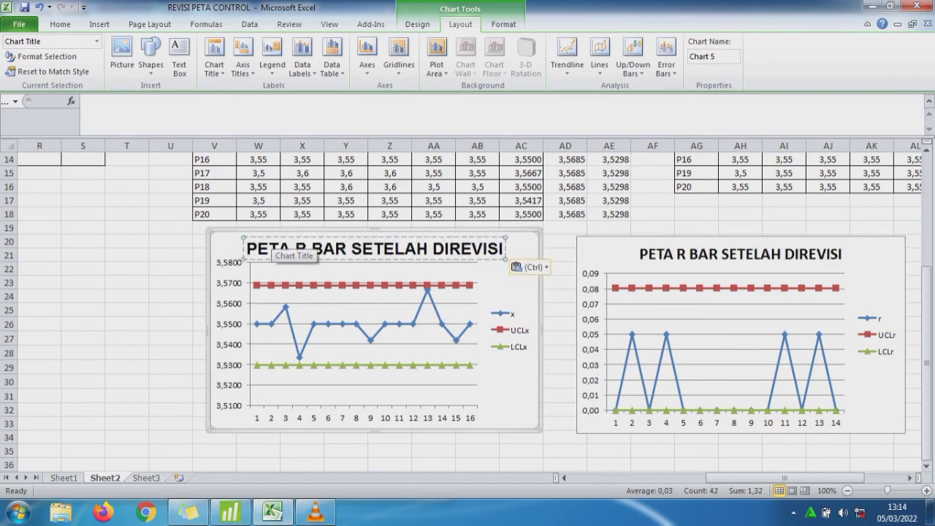
pyautogui.click(300, 249)
pyautogui.press('BackSpace')
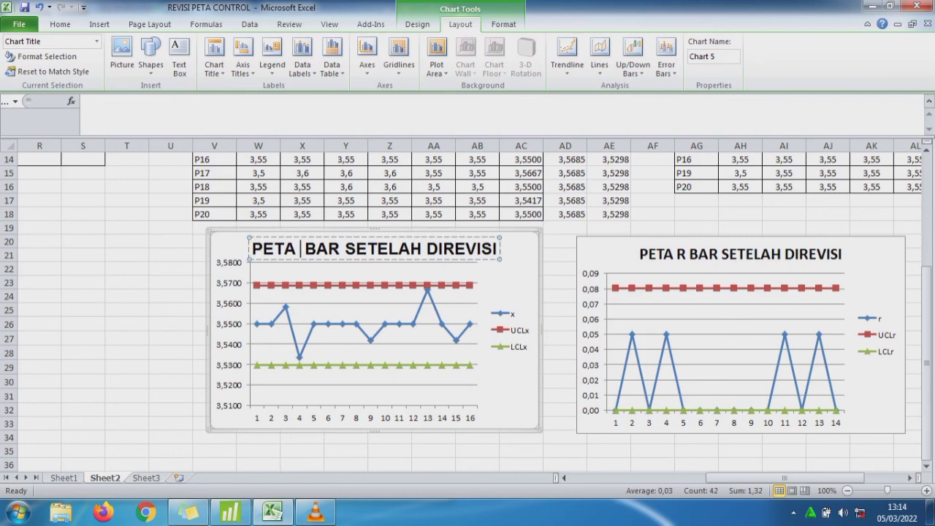
pyautogui.write('X')
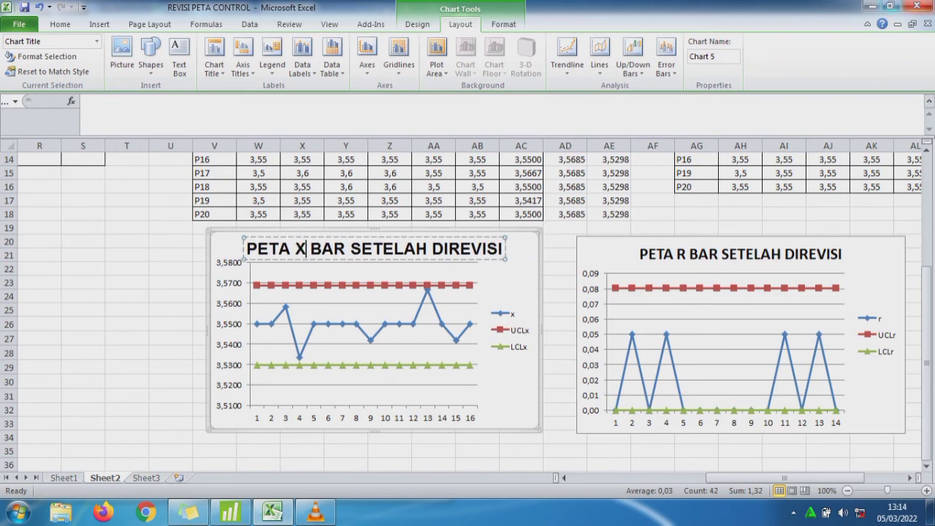
# Shrink the Excel window beside Minitab and compare the revised x and r charts with the original Xbar-R chart.
pyautogui.click(889, 5)
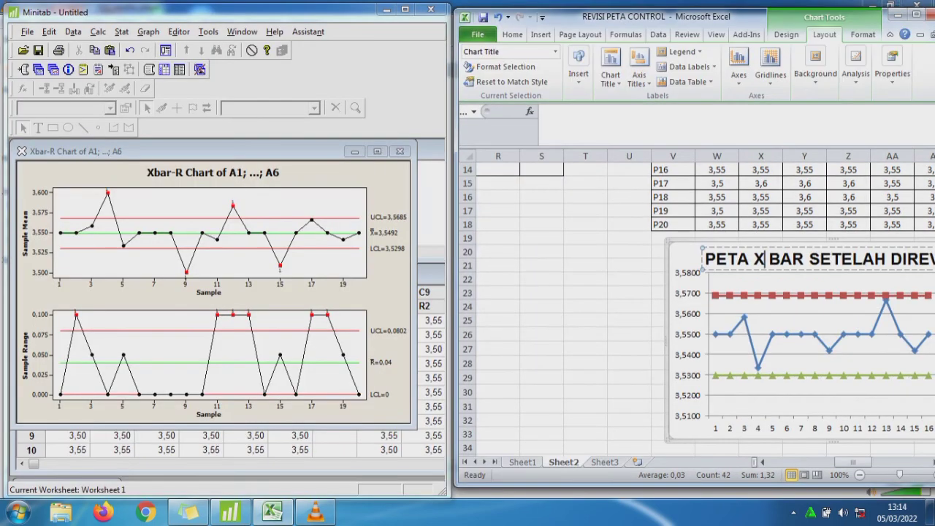
pyautogui.moveTo(852, 461); pyautogui.dragTo(864, 462)
pyautogui.click(886, 306)
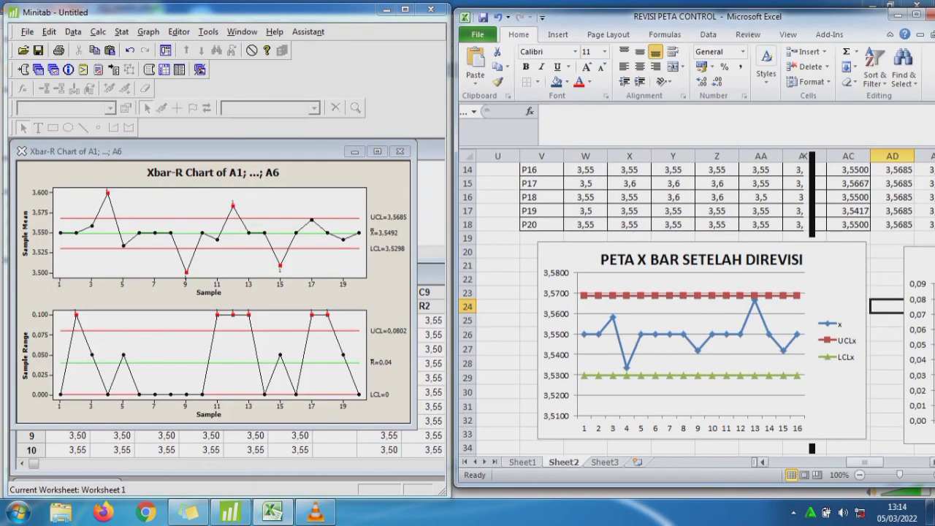
pyautogui.moveTo(865, 461); pyautogui.dragTo(899, 461)
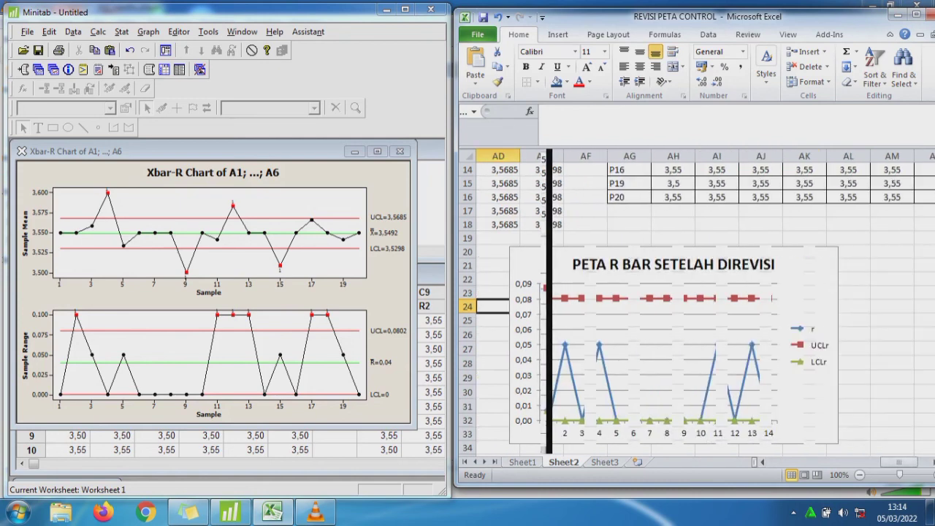
pyautogui.click(891, 349)
pyautogui.click(812, 296)
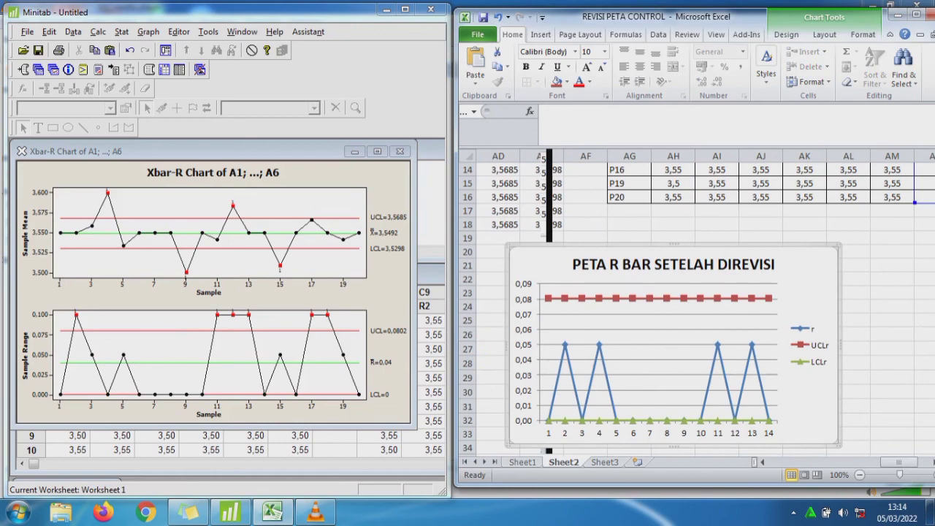